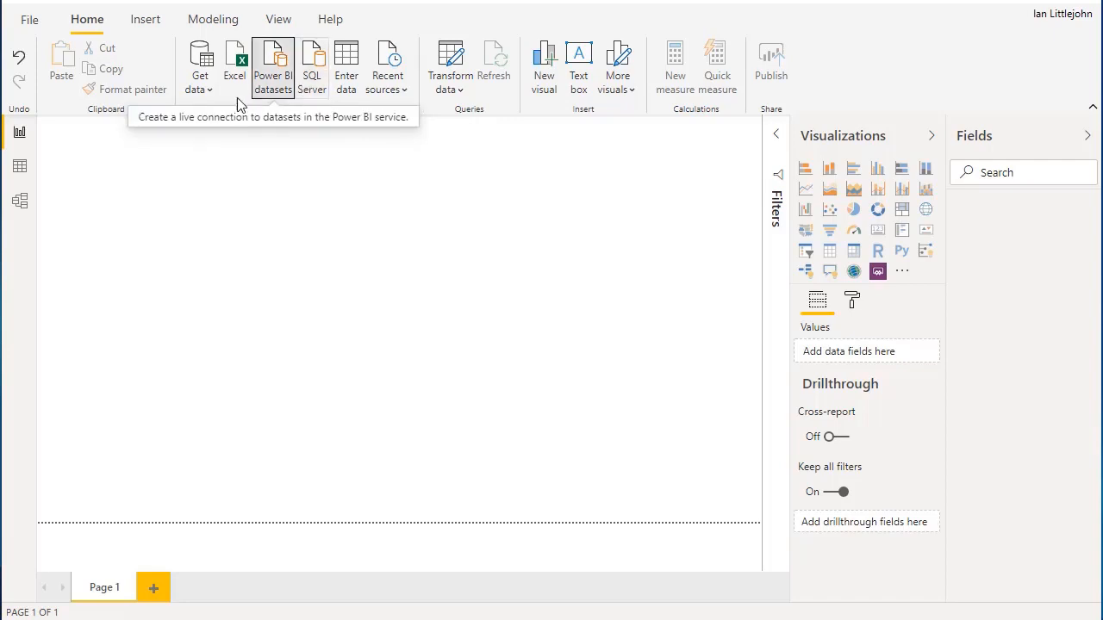
# Step: Get data from an Excel source and open the Sales-Data workbook from the Downloads folder
pyautogui.click(203, 90)
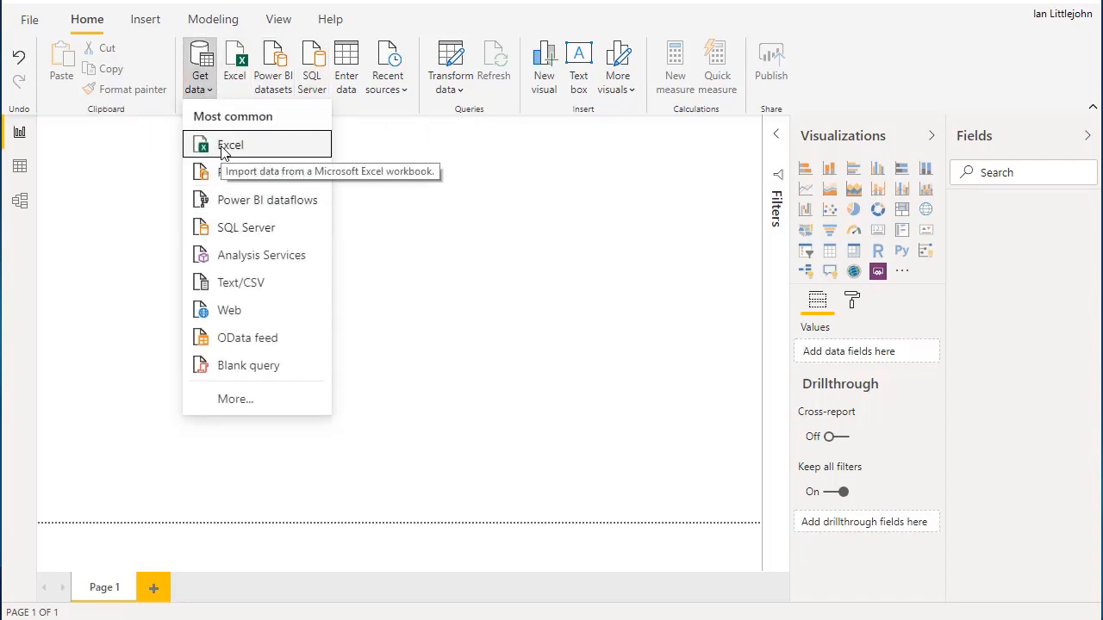
pyautogui.click(258, 403)
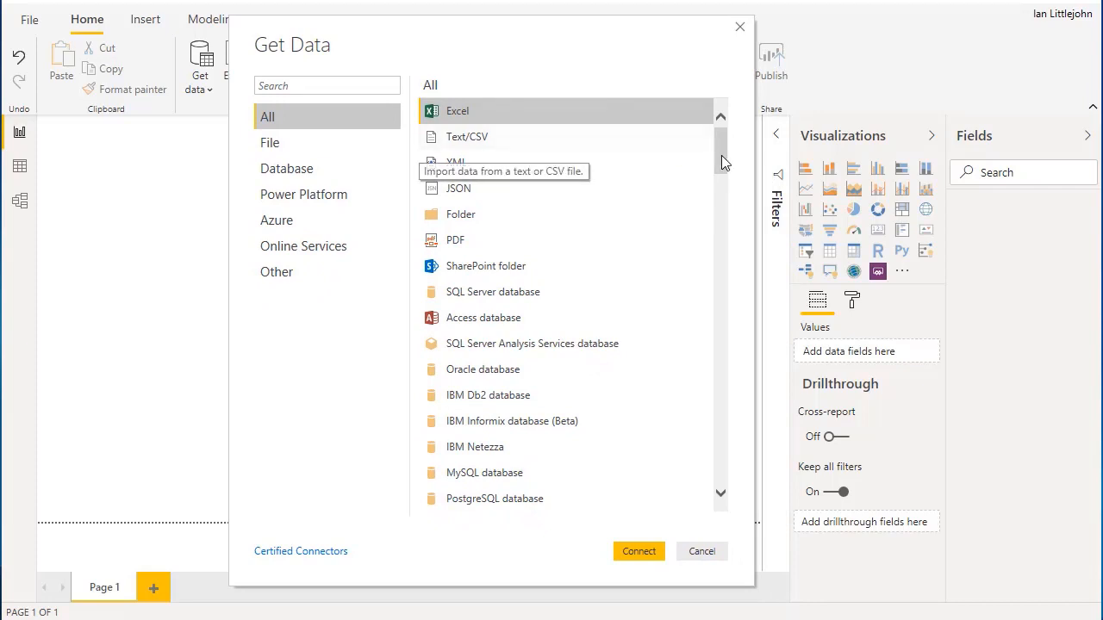
pyautogui.moveTo(721, 155)
pyautogui.mouseDown()
pyautogui.moveTo(732, 394)
pyautogui.moveTo(713, 148)
pyautogui.mouseUp()
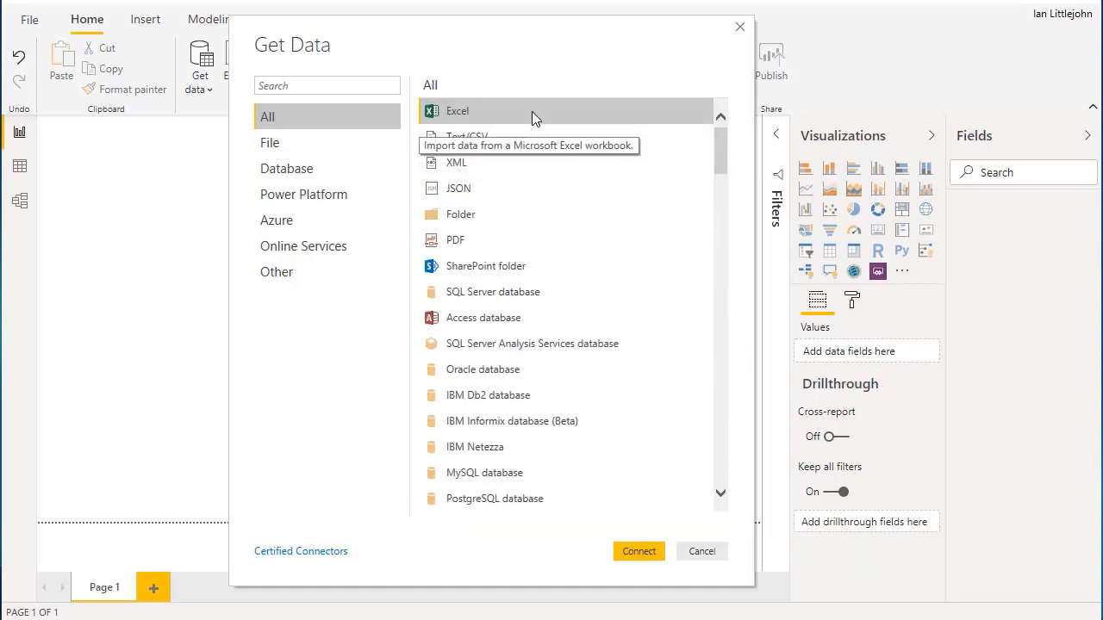
pyautogui.click(642, 551)
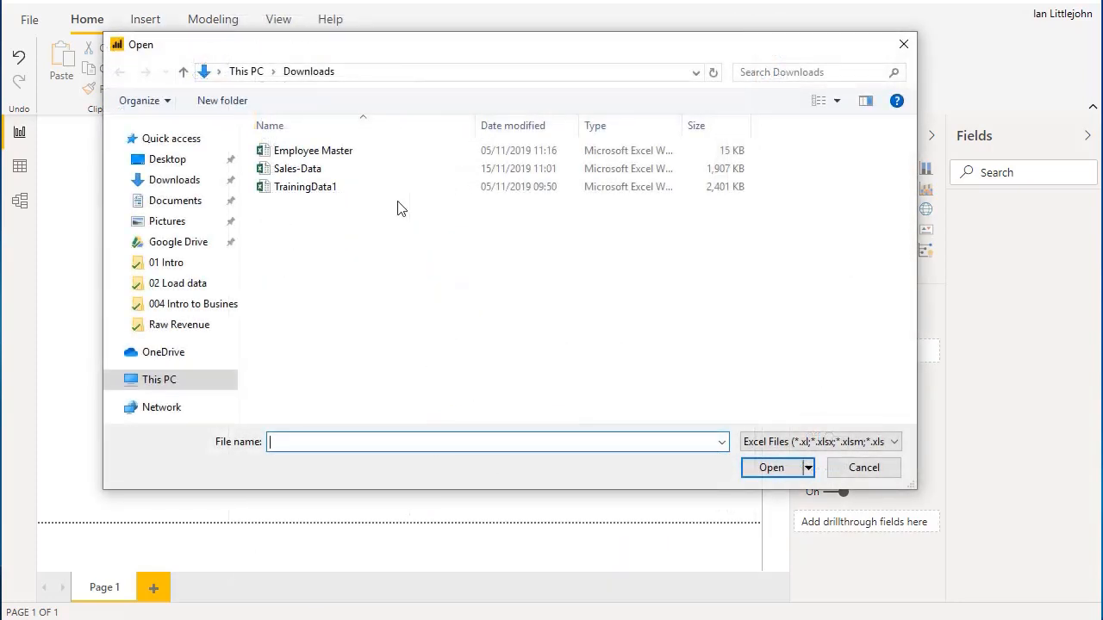
pyautogui.click(316, 176)
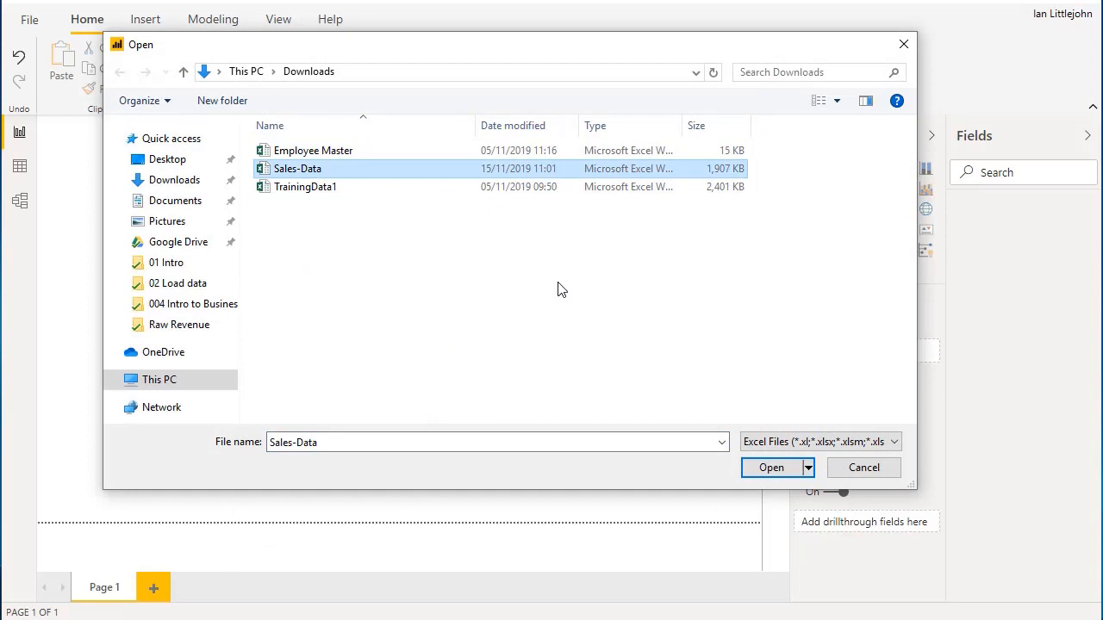
pyautogui.click(779, 478)
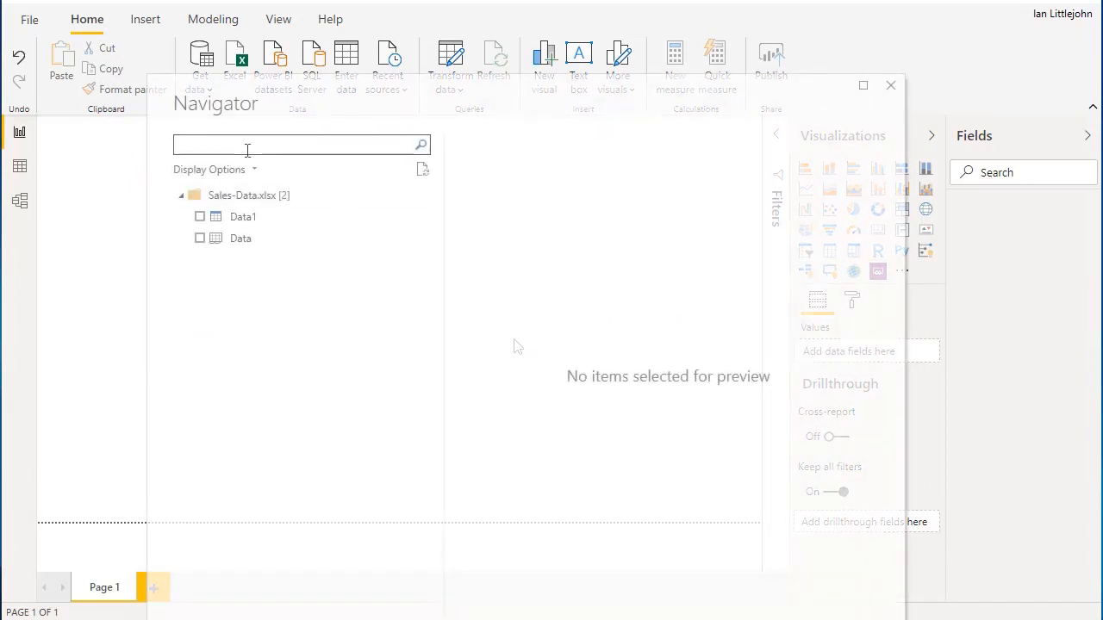
# Step: Select the Data1 table of Sales-Data.xlsx, preview its columns, and open it for transformation in the Power Query Editor
pyautogui.click(200, 217)
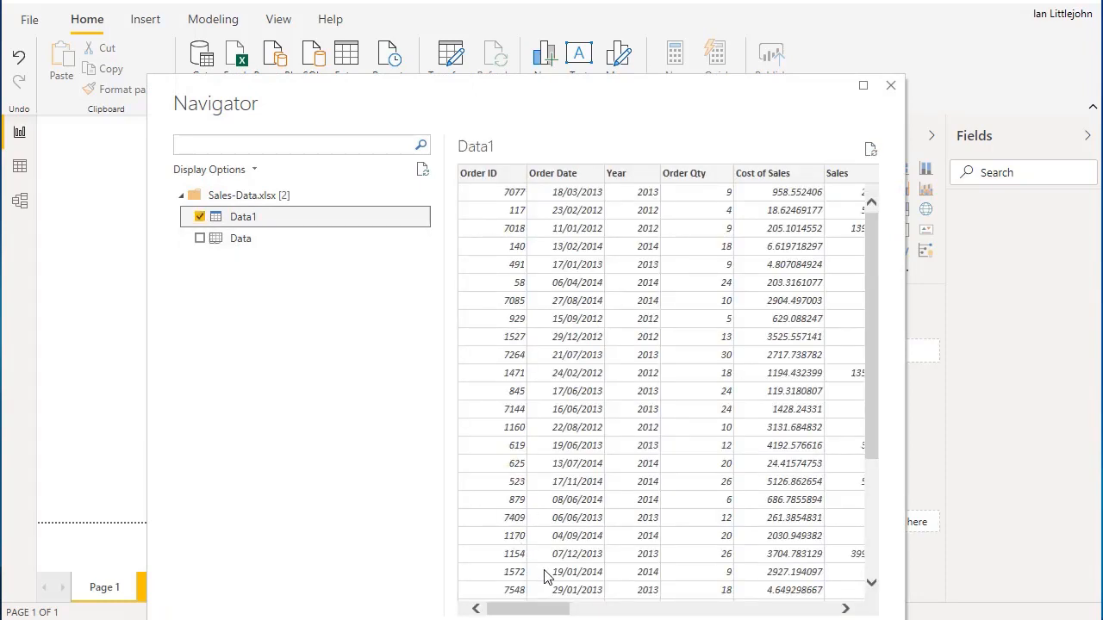
pyautogui.moveTo(531, 113); pyautogui.dragTo(495, 35)
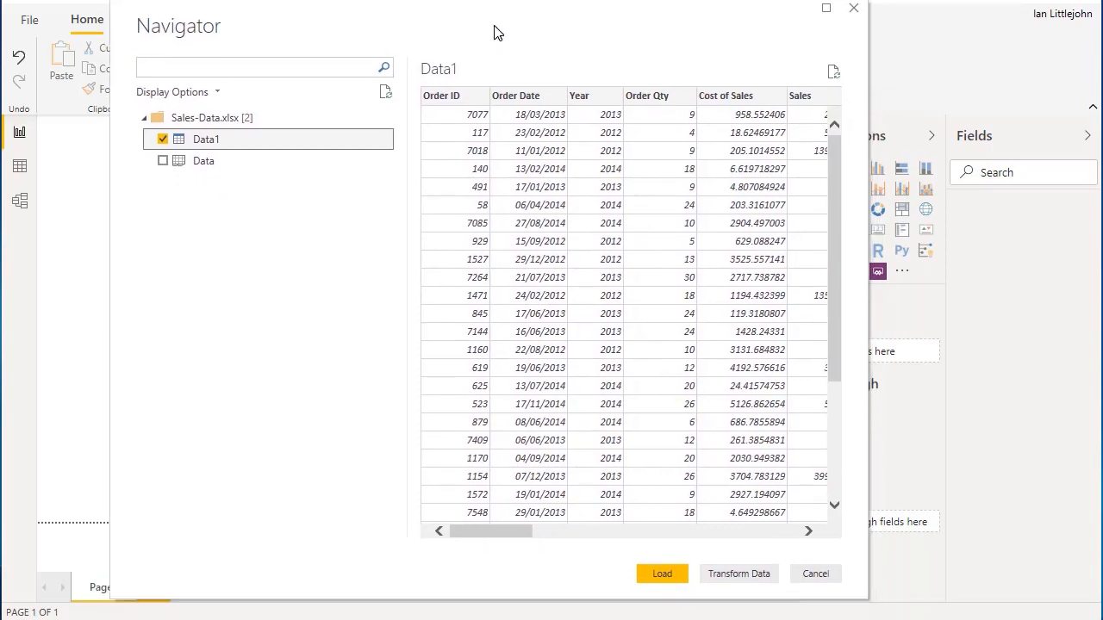
pyautogui.moveTo(521, 537)
pyautogui.mouseDown()
pyautogui.moveTo(792, 562)
pyautogui.moveTo(517, 552)
pyautogui.mouseUp()
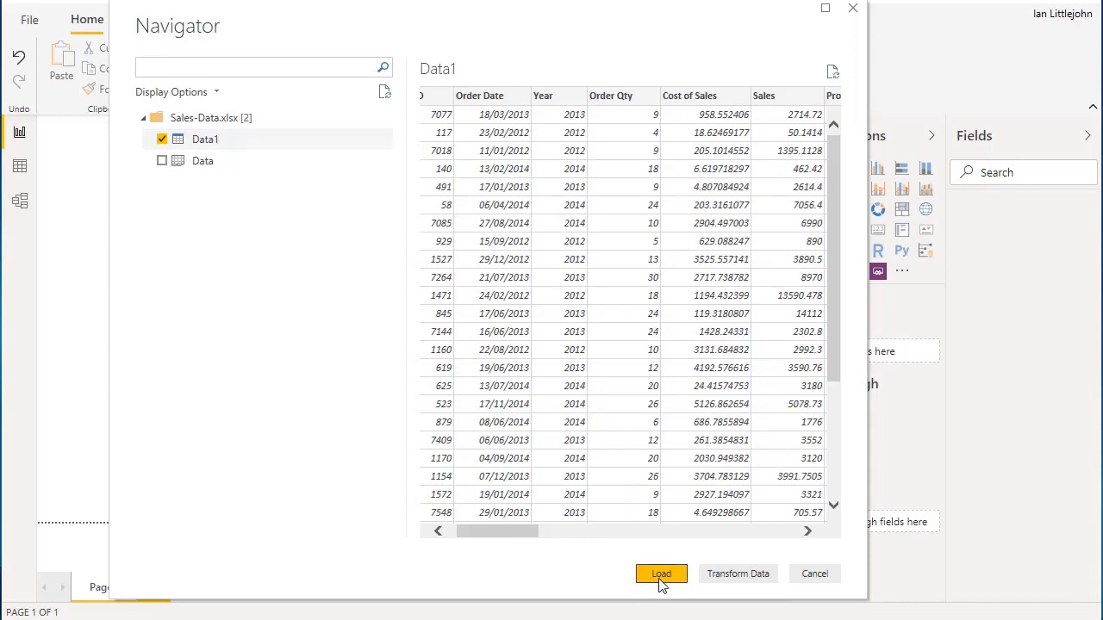
pyautogui.click(715, 575)
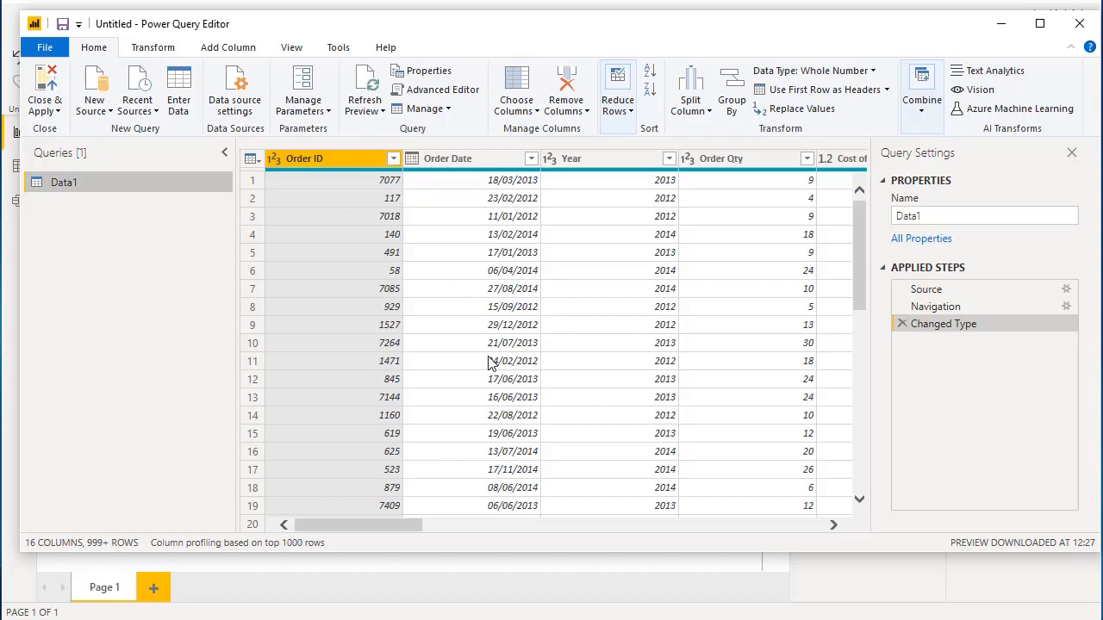
# Step: Examine the Order ID column's commands, data types, sorting and number filters, along with the editor's transform options
pyautogui.moveTo(416, 524); pyautogui.dragTo(369, 527)
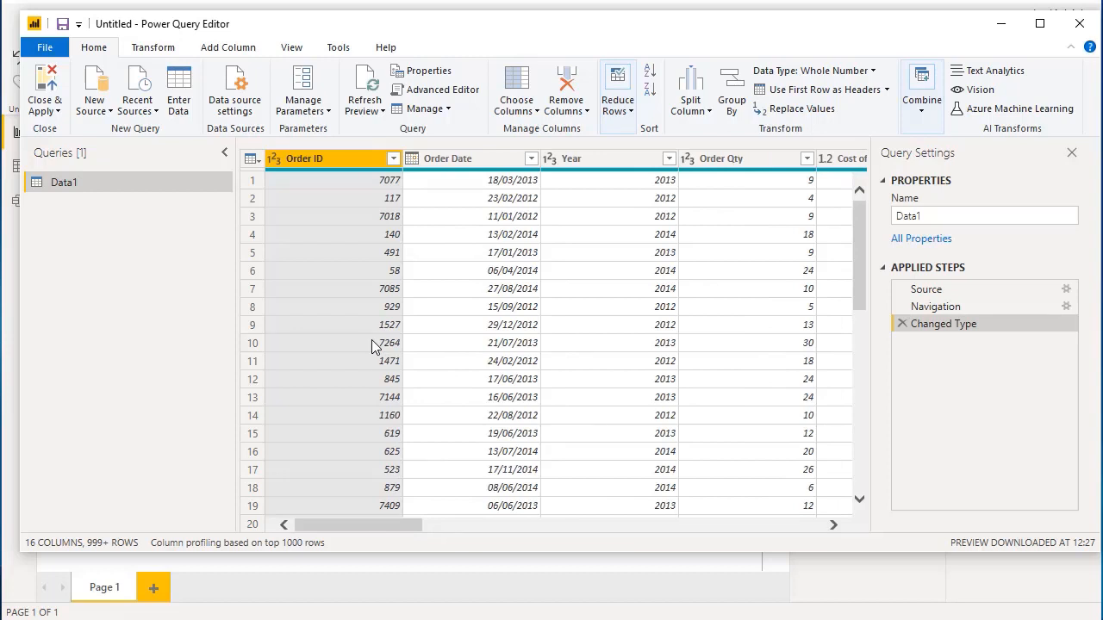
pyautogui.rightClick(312, 160)
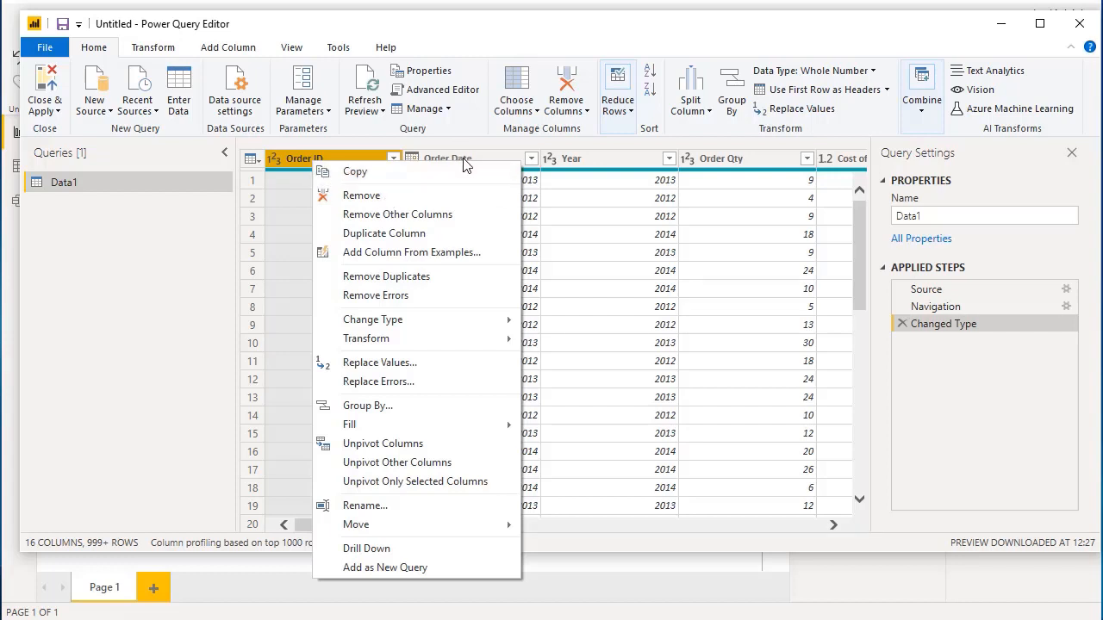
pyautogui.click(319, 161)
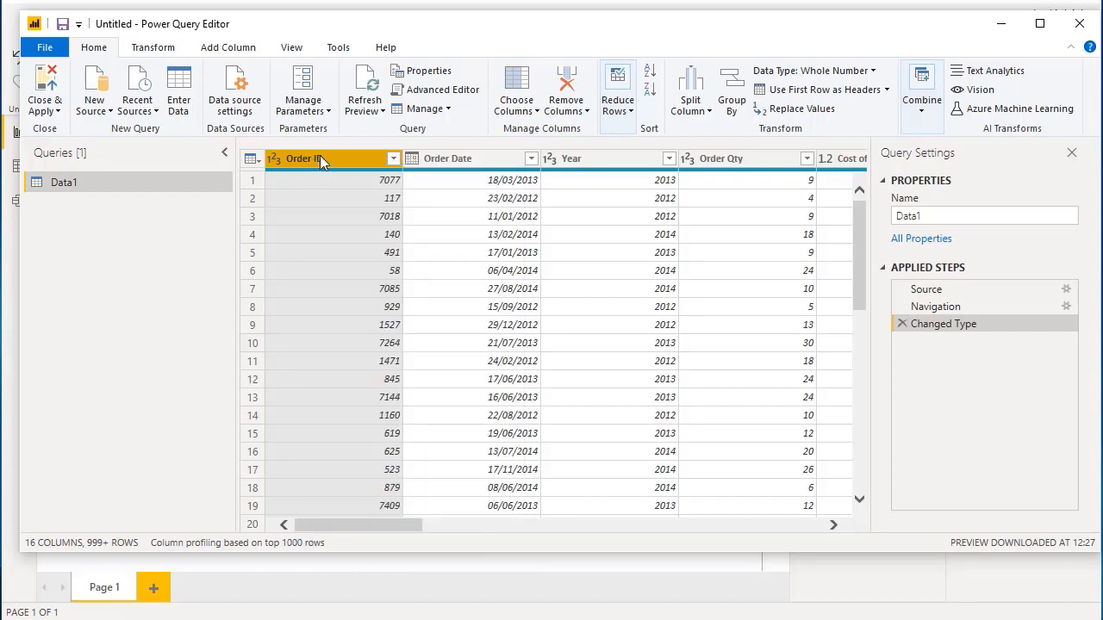
pyautogui.click(273, 160)
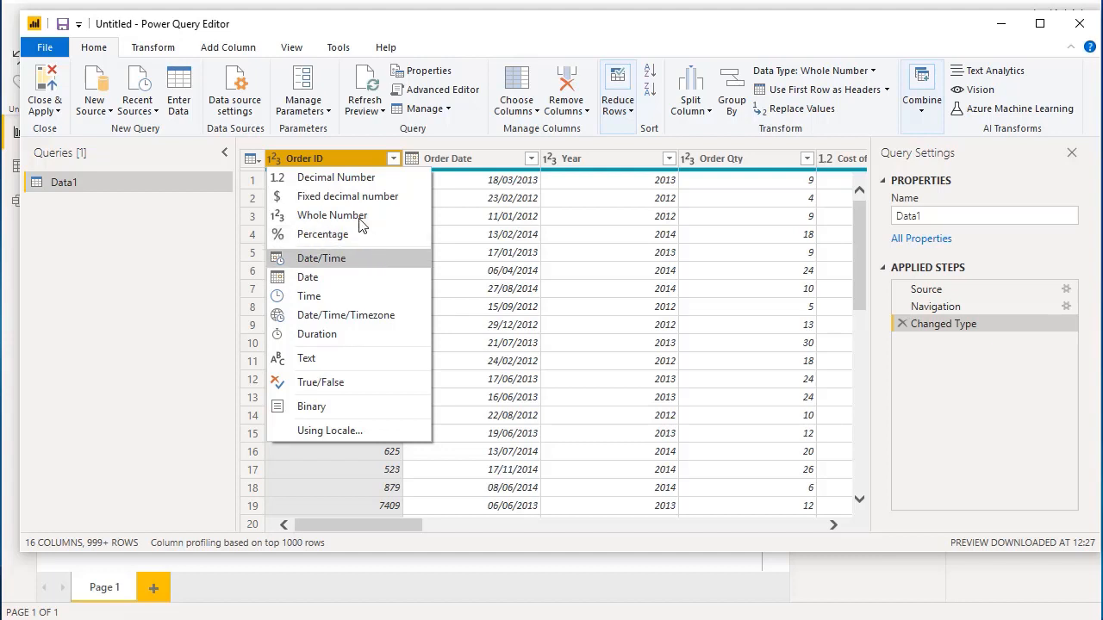
pyautogui.click(461, 157)
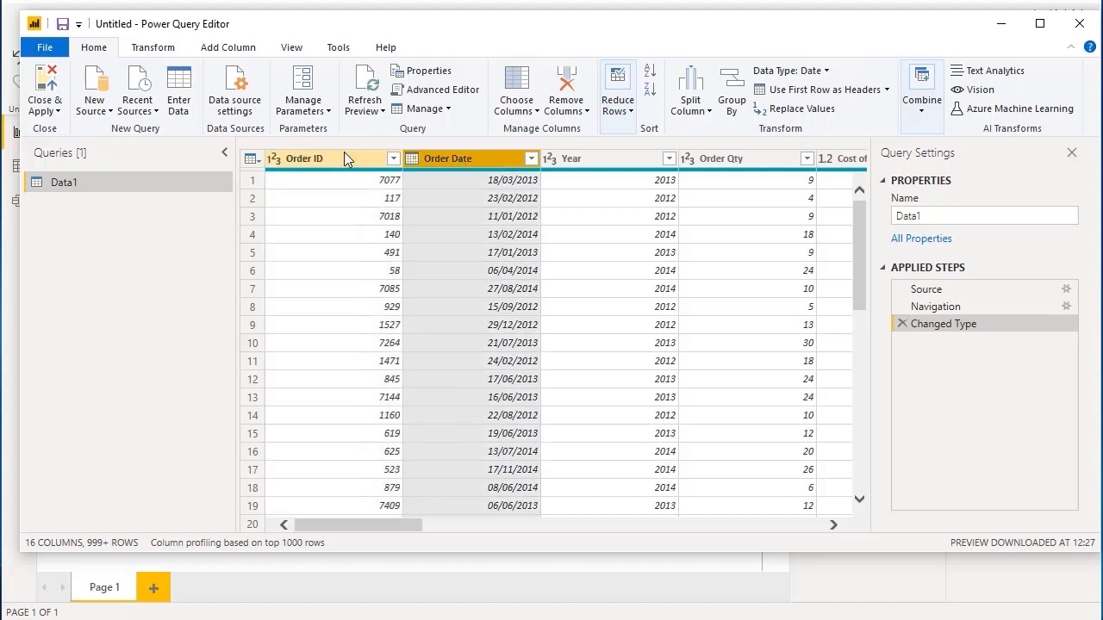
pyautogui.click(393, 160)
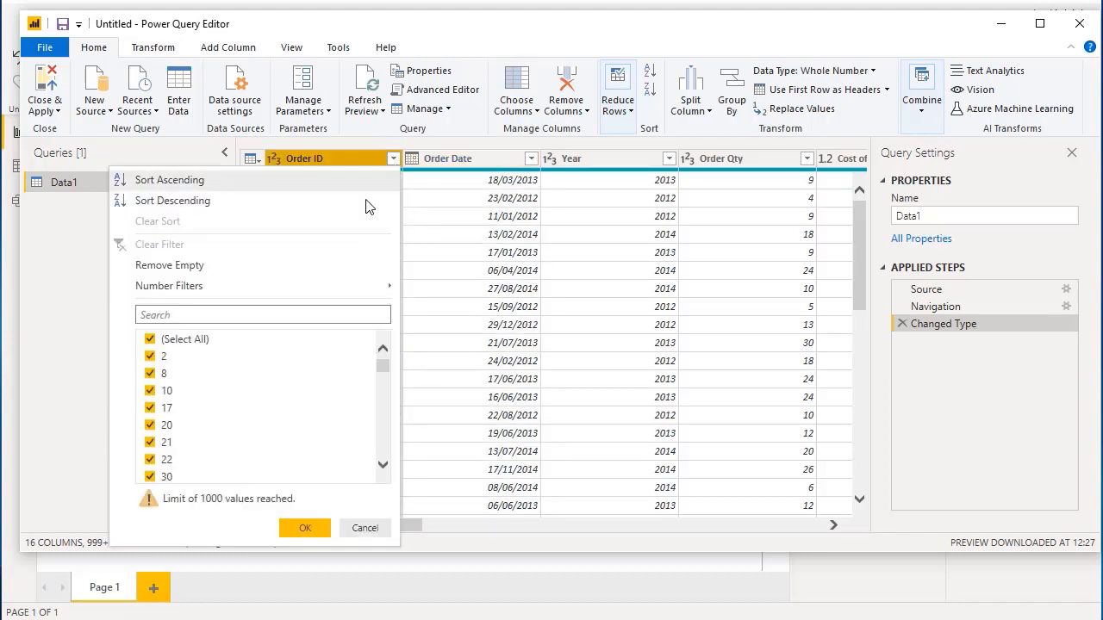
pyautogui.moveTo(320, 285)
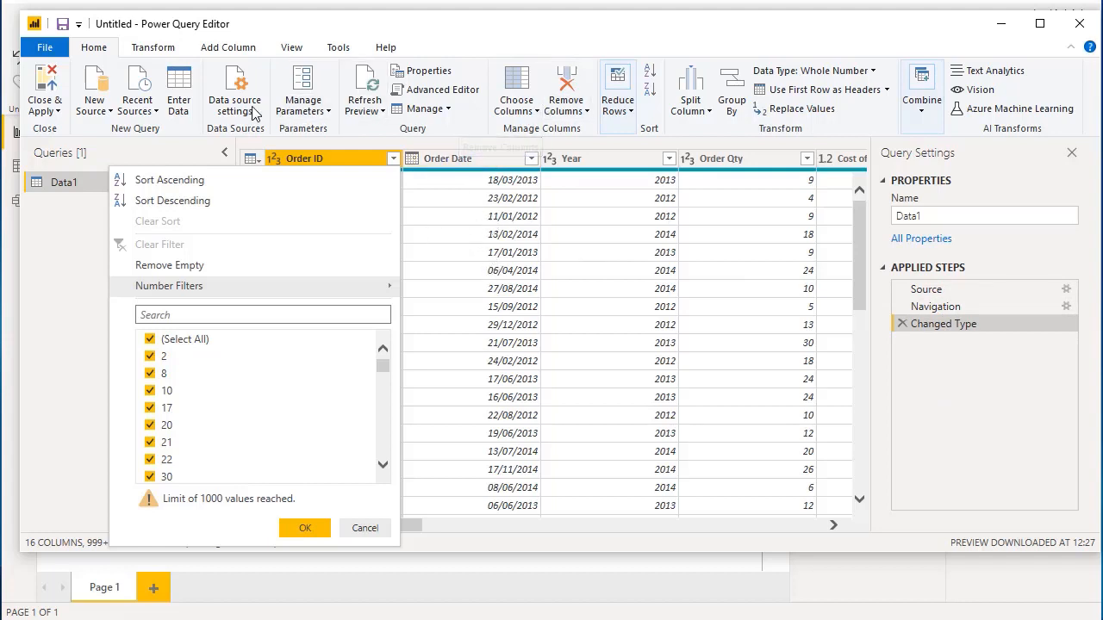
pyautogui.scroll(-1, 176, 82)
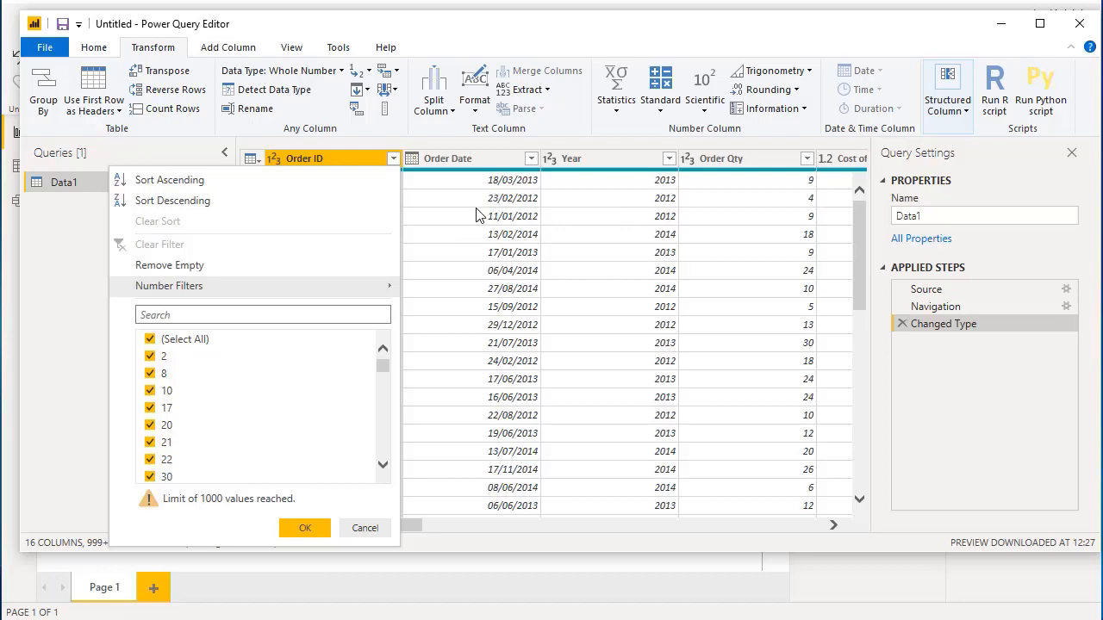
pyautogui.click(101, 50)
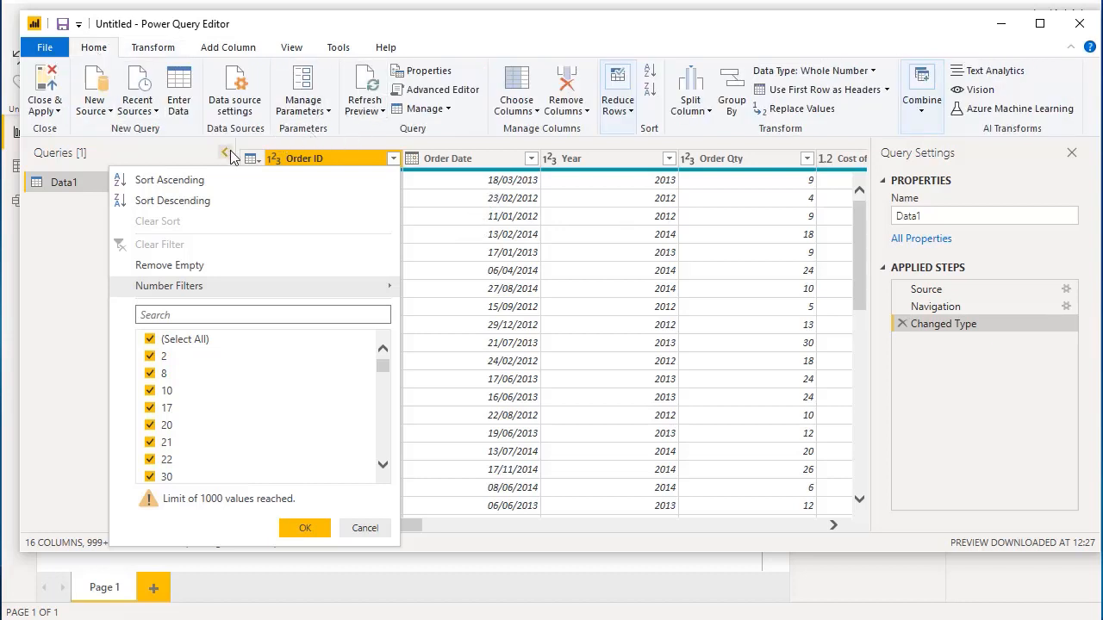
# Step: Review the Data1 query's code in the Advanced Editor, close it, and apply the query to the report
pyautogui.click(439, 90)
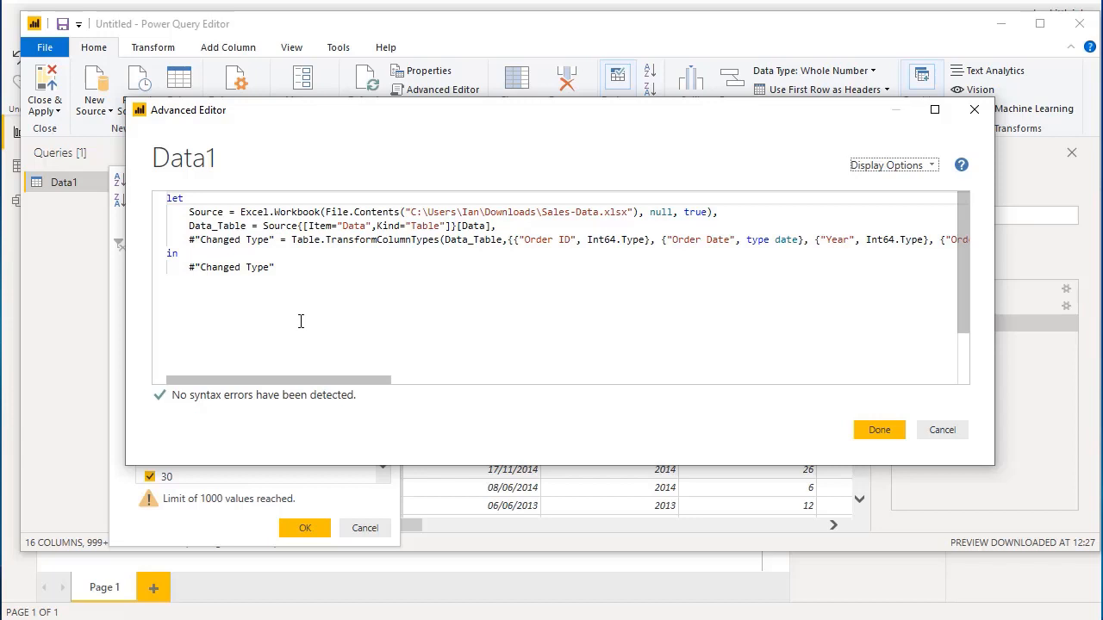
pyautogui.click(872, 434)
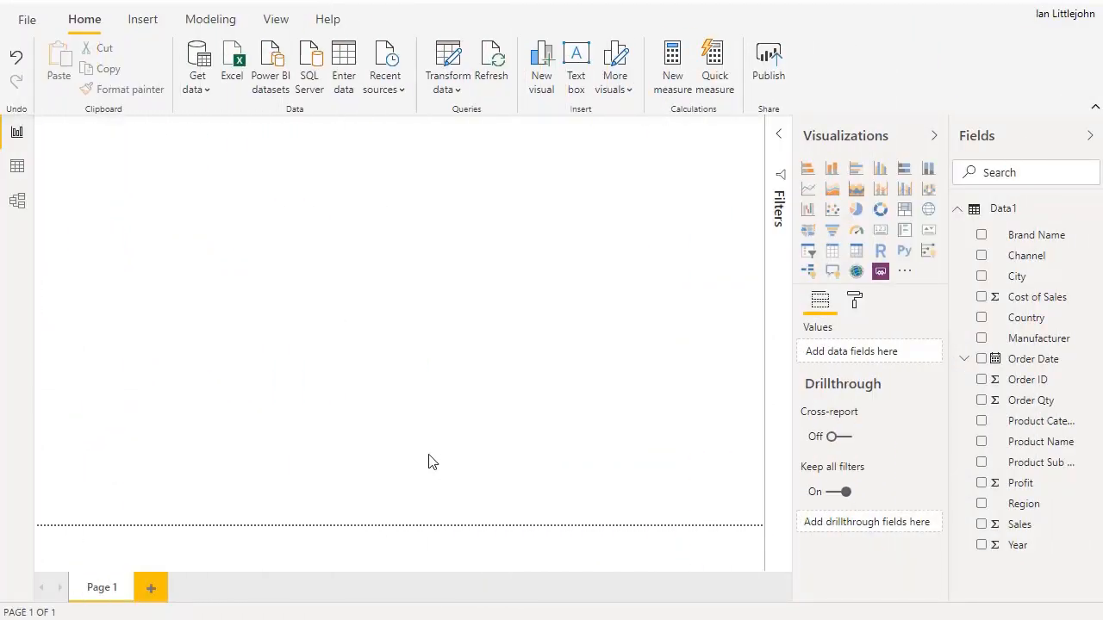
# Step: Inspect the loaded Data1 rows in Data view and check the sort and filter options for Order Date and Sales
pyautogui.click(19, 172)
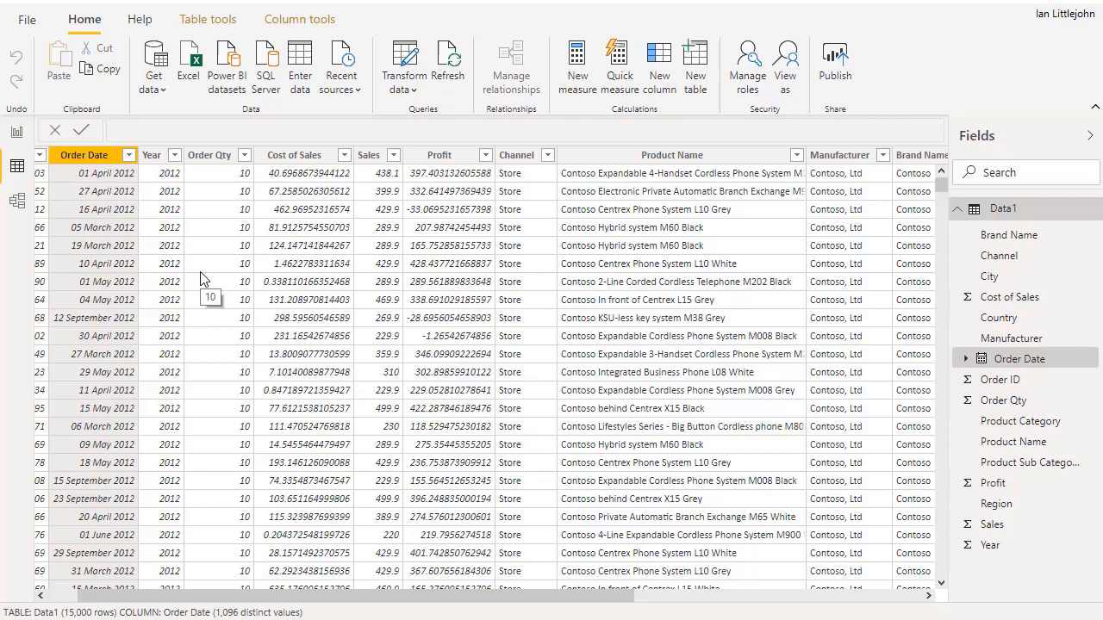
pyautogui.click(131, 158)
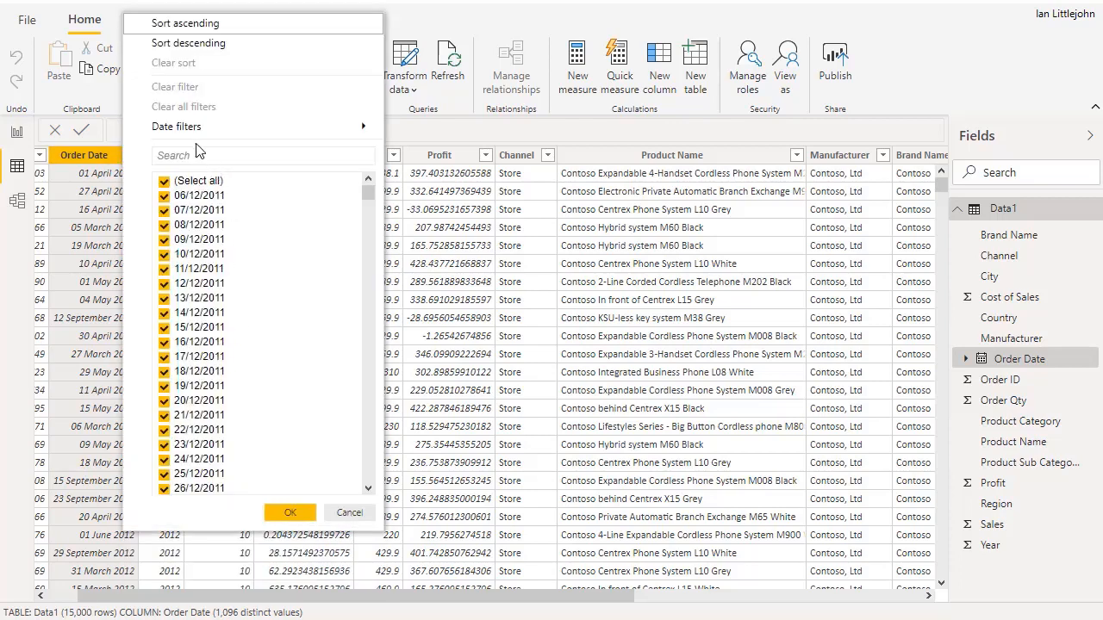
pyautogui.moveTo(199, 132)
pyautogui.press('Escape')
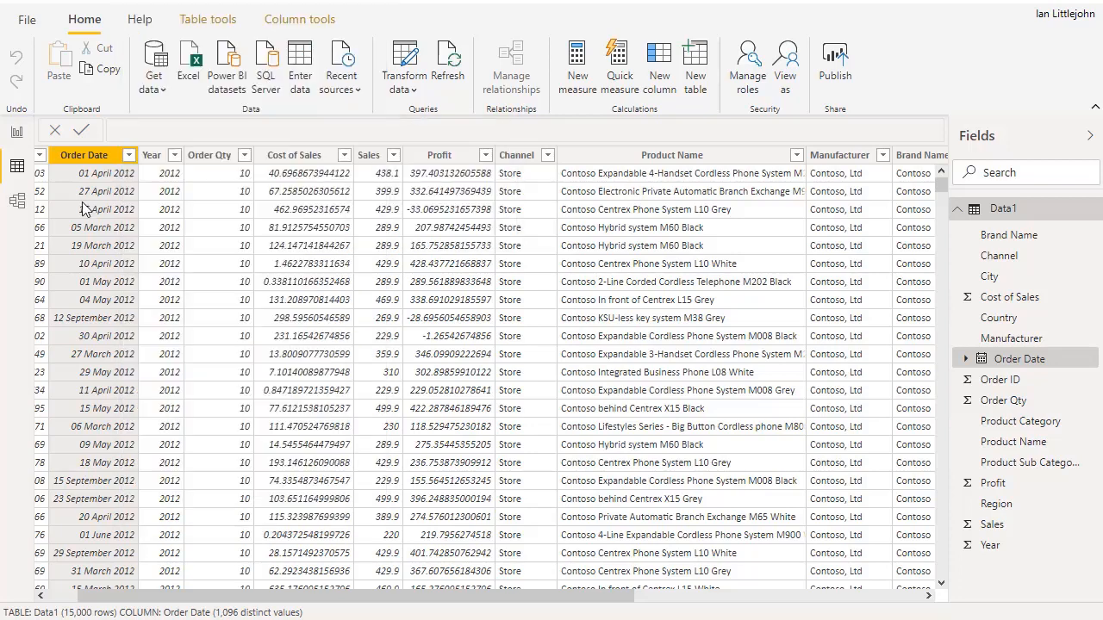
pyautogui.click(384, 157)
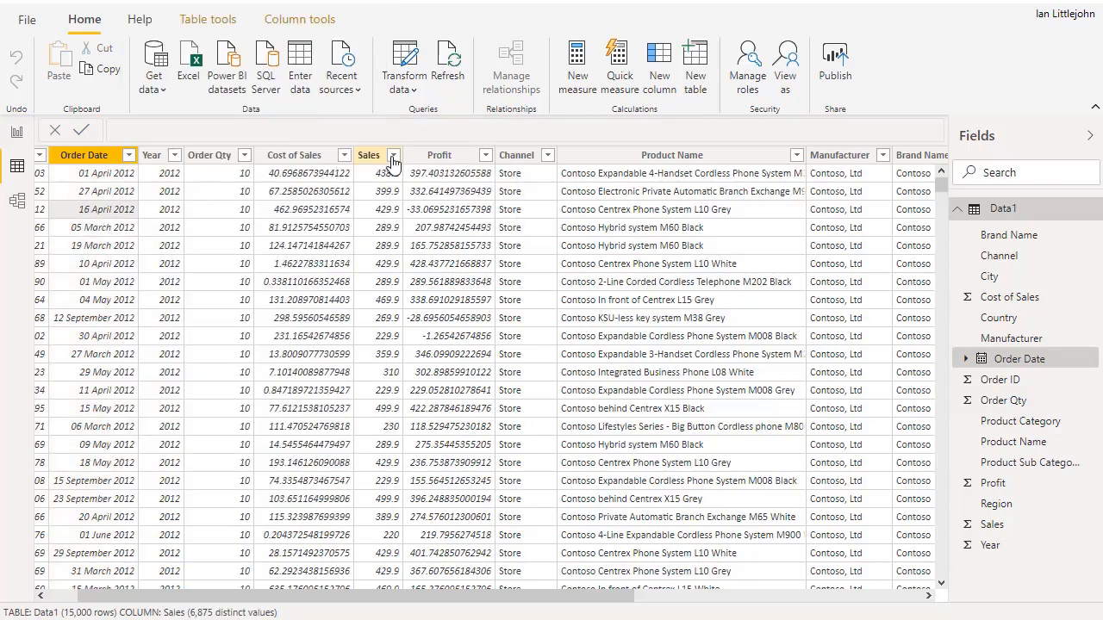
pyautogui.click(393, 155)
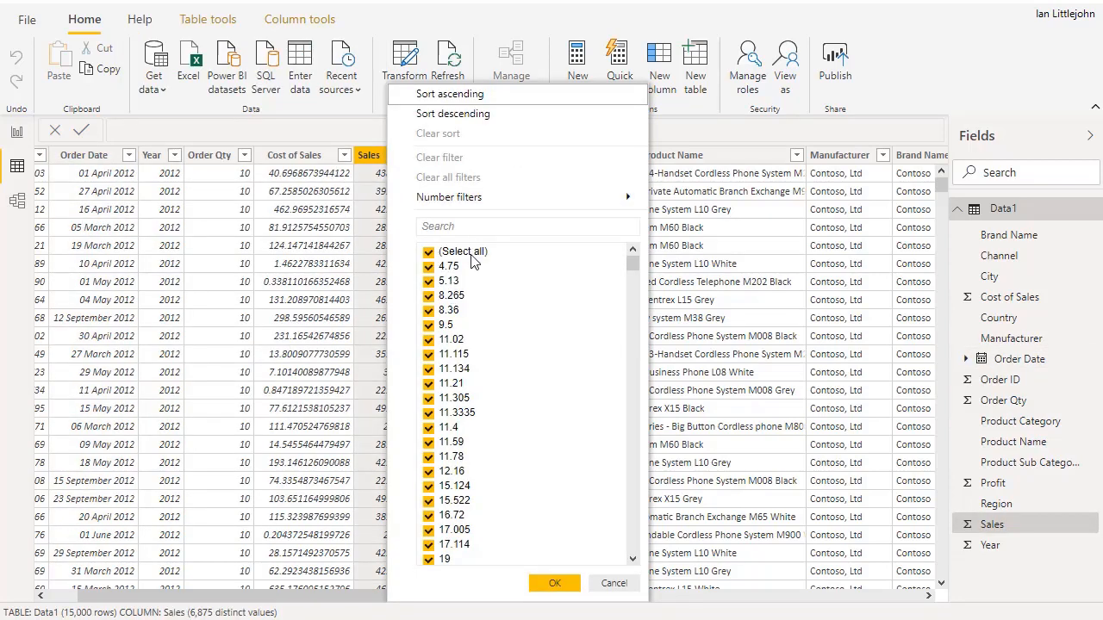
pyautogui.click(360, 246)
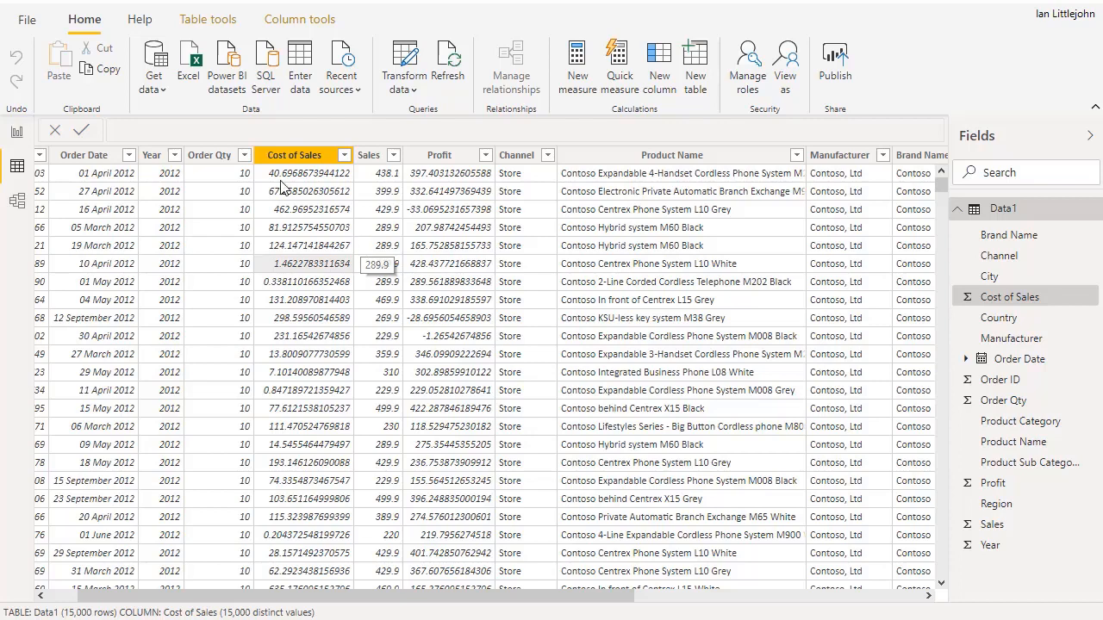
# Step: Return to the report page, add a table visual, and move it to the middle of the canvas
pyautogui.click(18, 136)
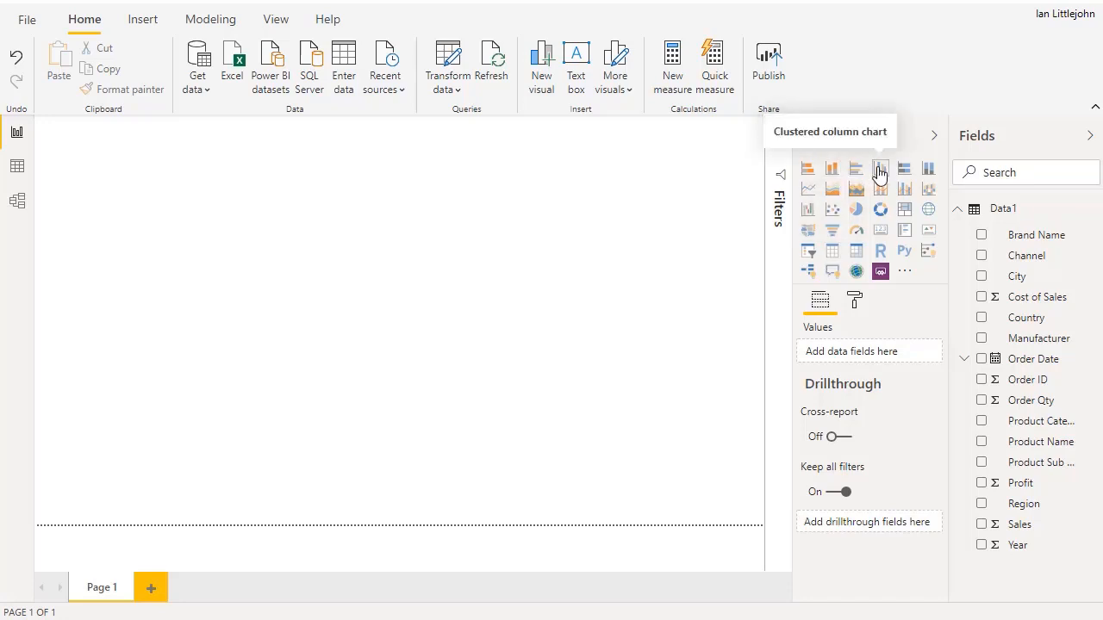
pyautogui.click(834, 252)
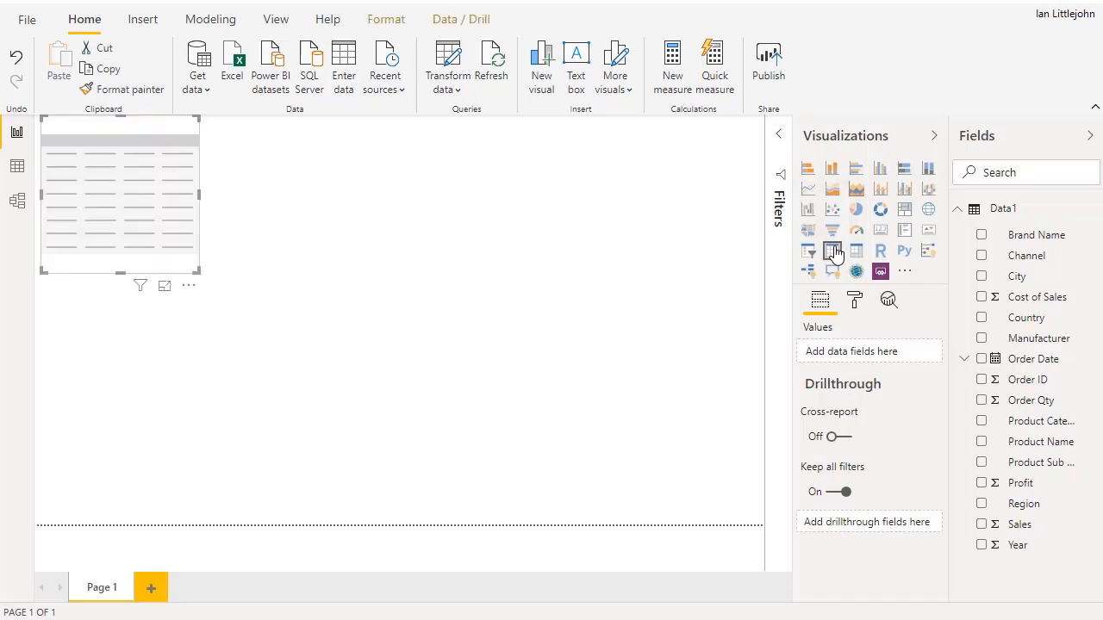
pyautogui.moveTo(144, 121); pyautogui.dragTo(305, 164)
pyautogui.moveTo(367, 178); pyautogui.dragTo(447, 206)
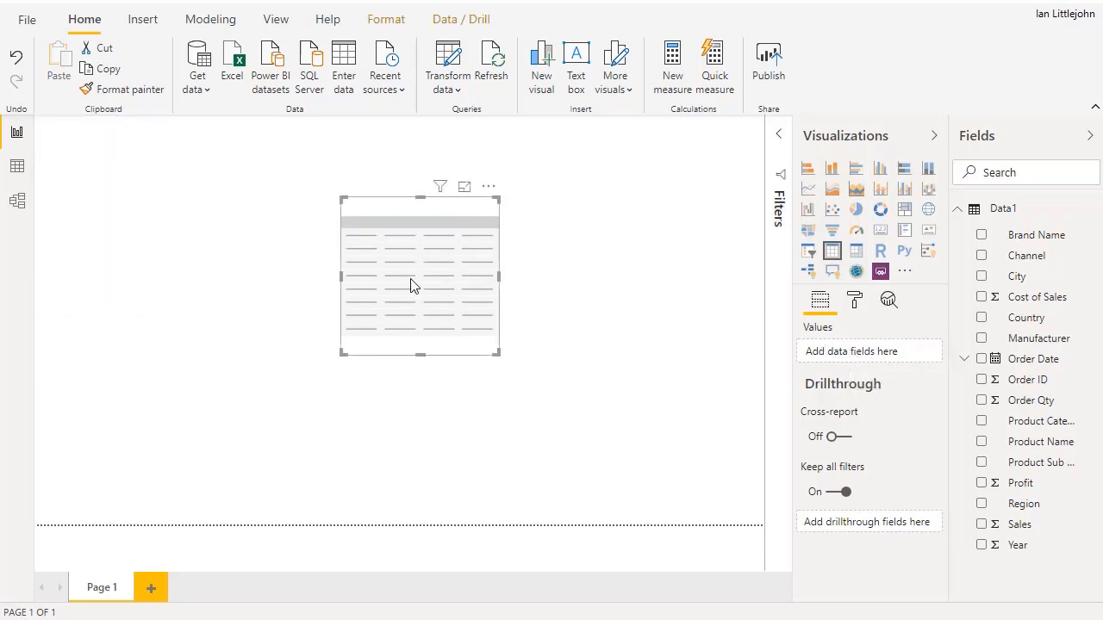
# Step: Add the Product Category and Sales fields to the table visual and enlarge it to fit both columns
pyautogui.click(996, 423)
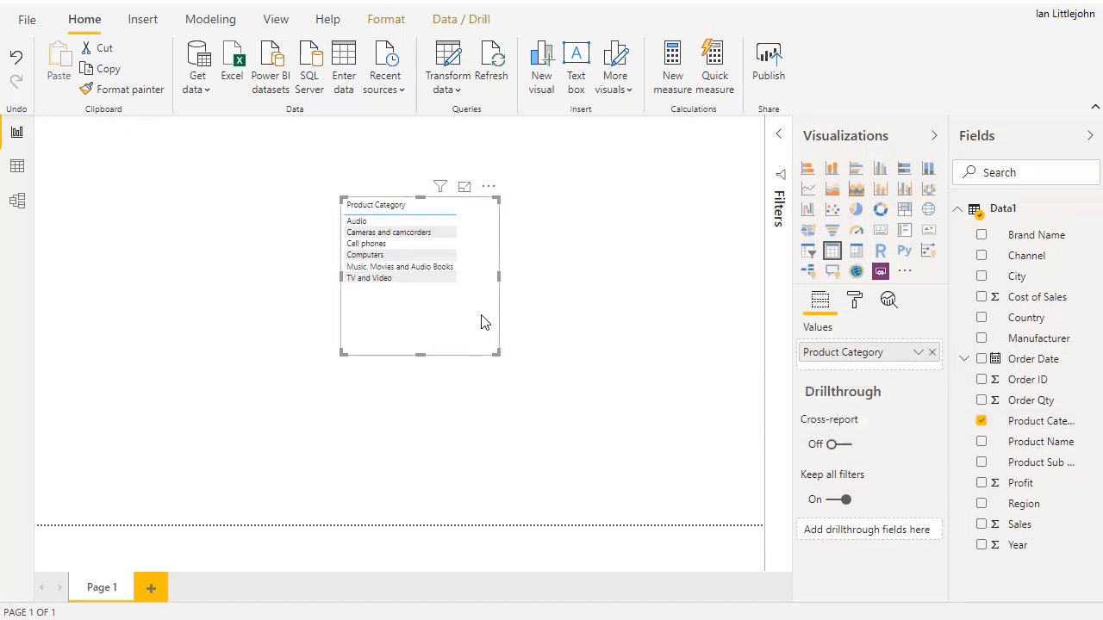
pyautogui.click(981, 524)
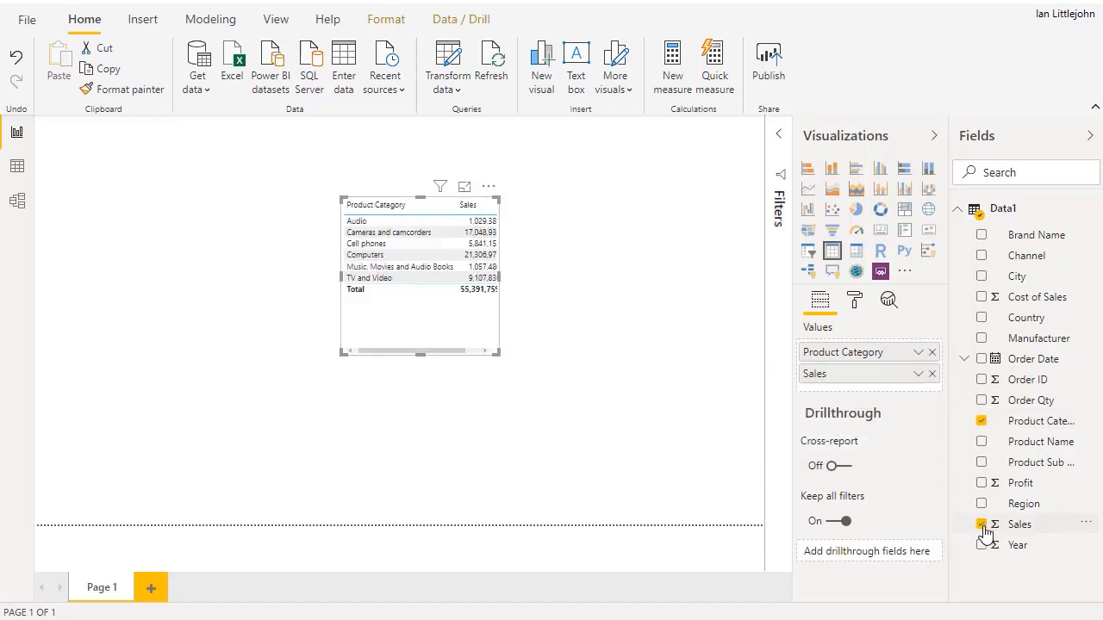
pyautogui.moveTo(499, 355); pyautogui.dragTo(604, 376)
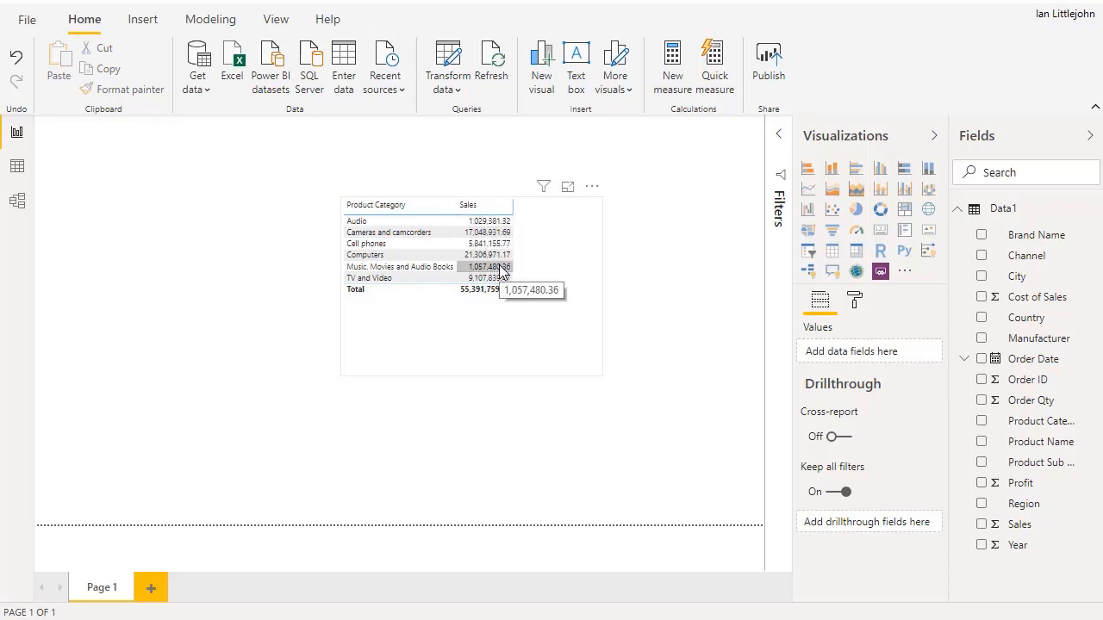
# Step: Format the Sales field as a decimal number with a thousands separator and 0 decimal places
pyautogui.click(1024, 525)
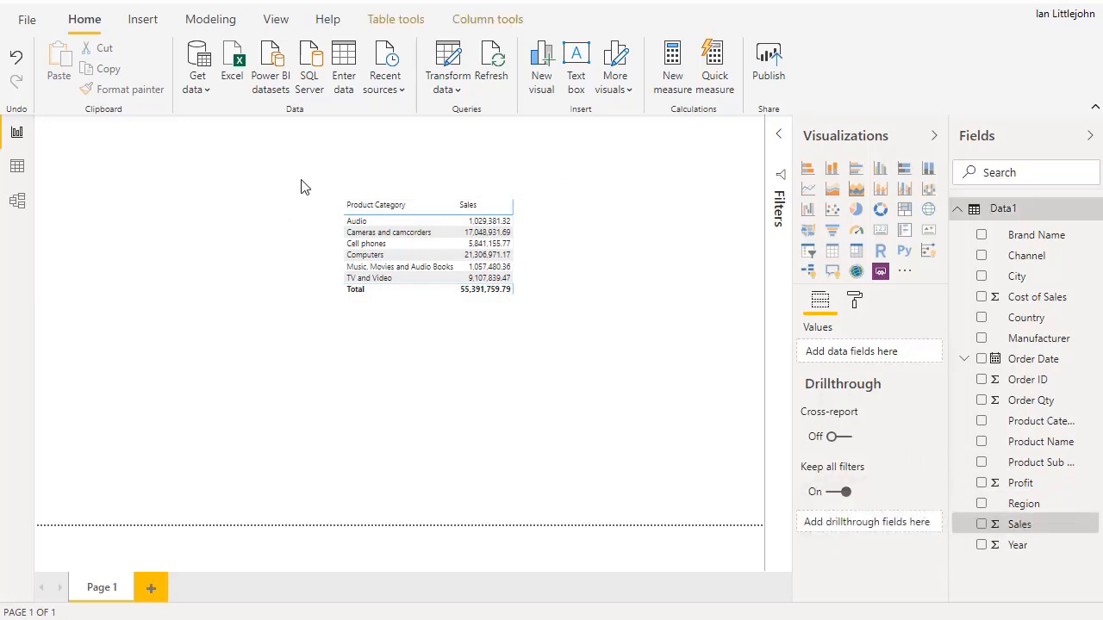
pyautogui.click(410, 33)
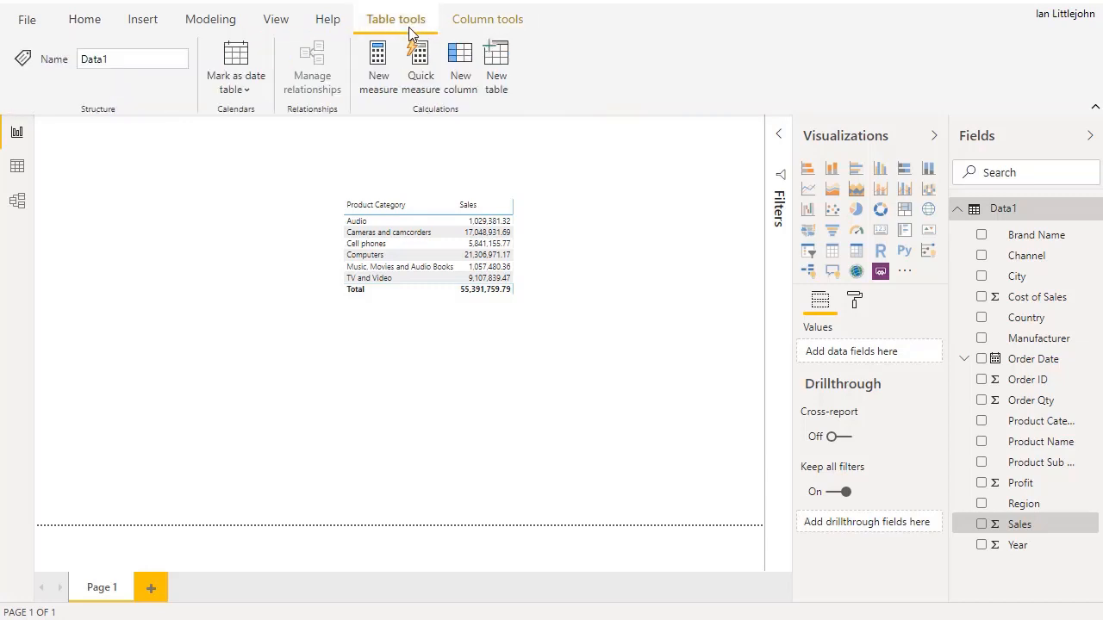
pyautogui.click(471, 24)
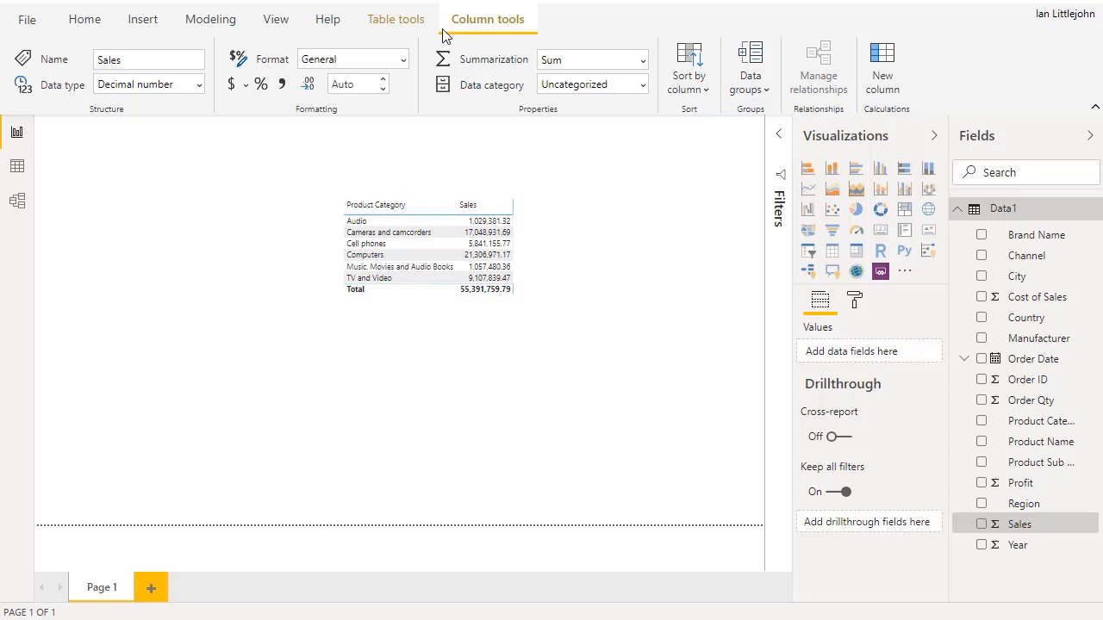
pyautogui.click(364, 58)
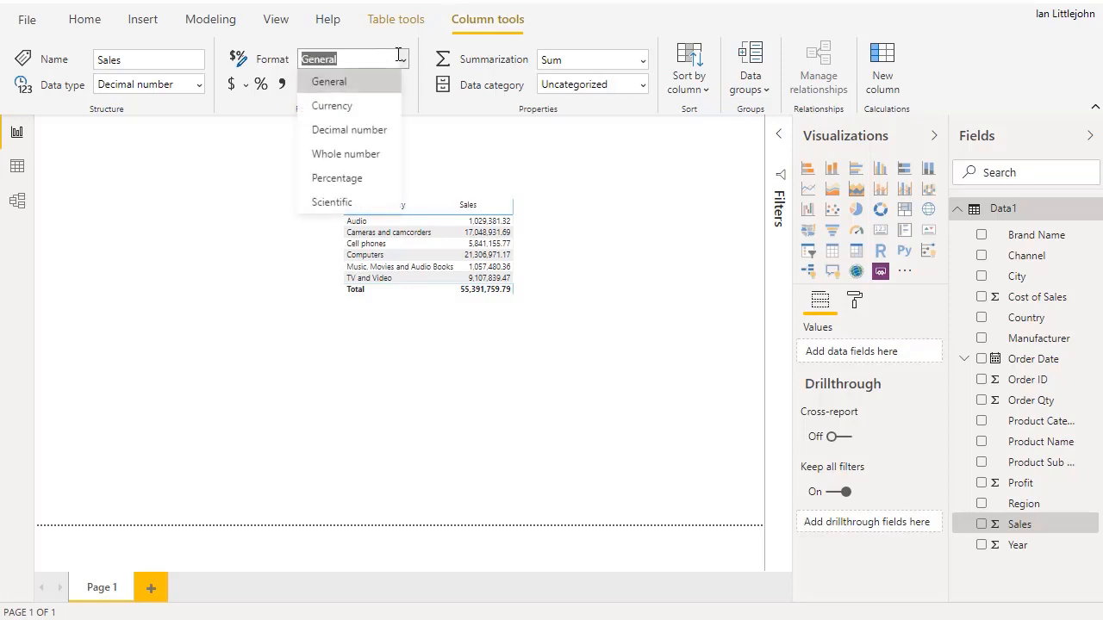
pyautogui.click(348, 130)
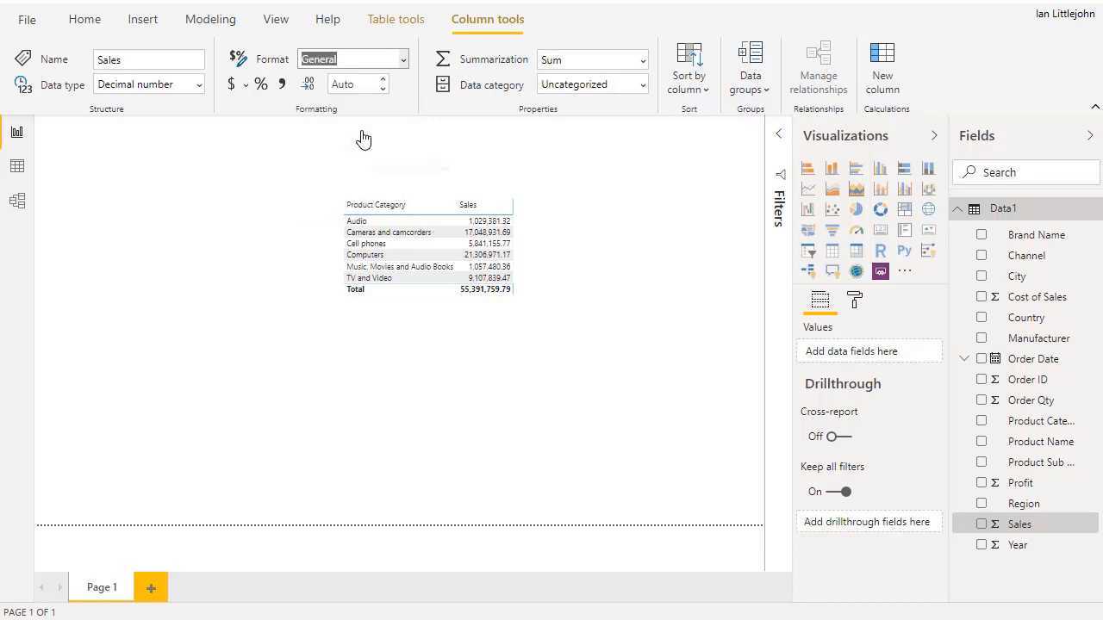
pyautogui.click(282, 84)
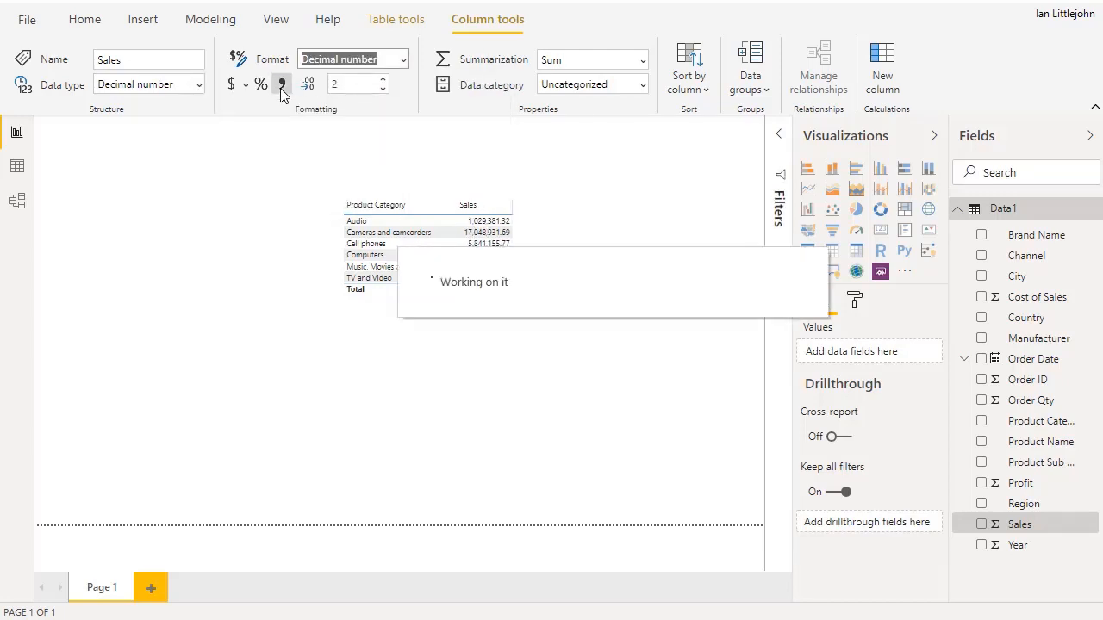
pyautogui.click(383, 88)
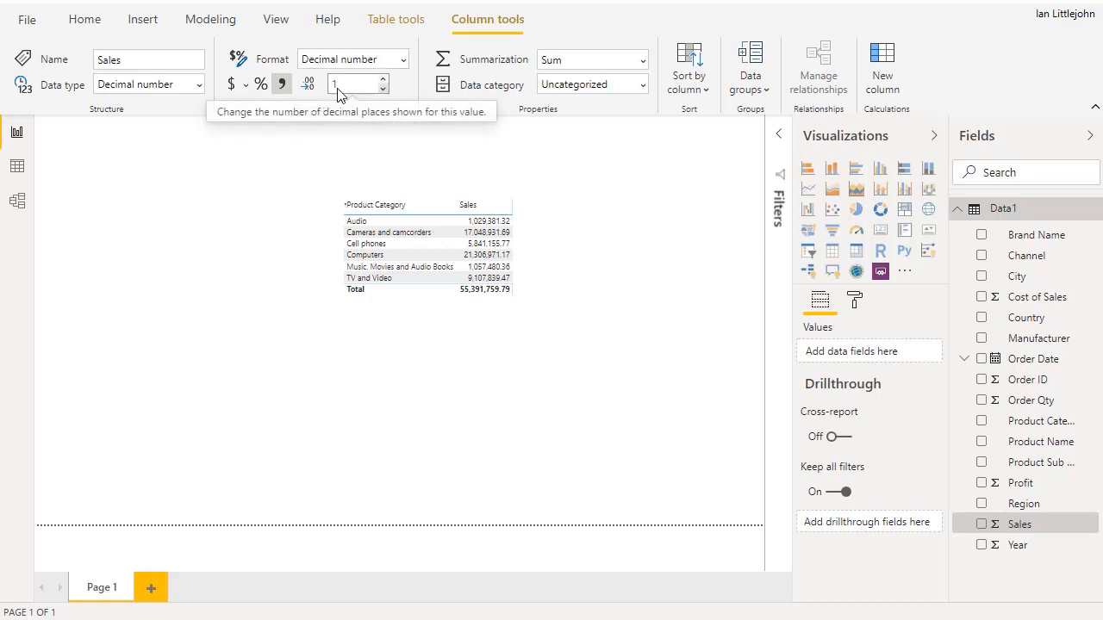
pyautogui.click(382, 88)
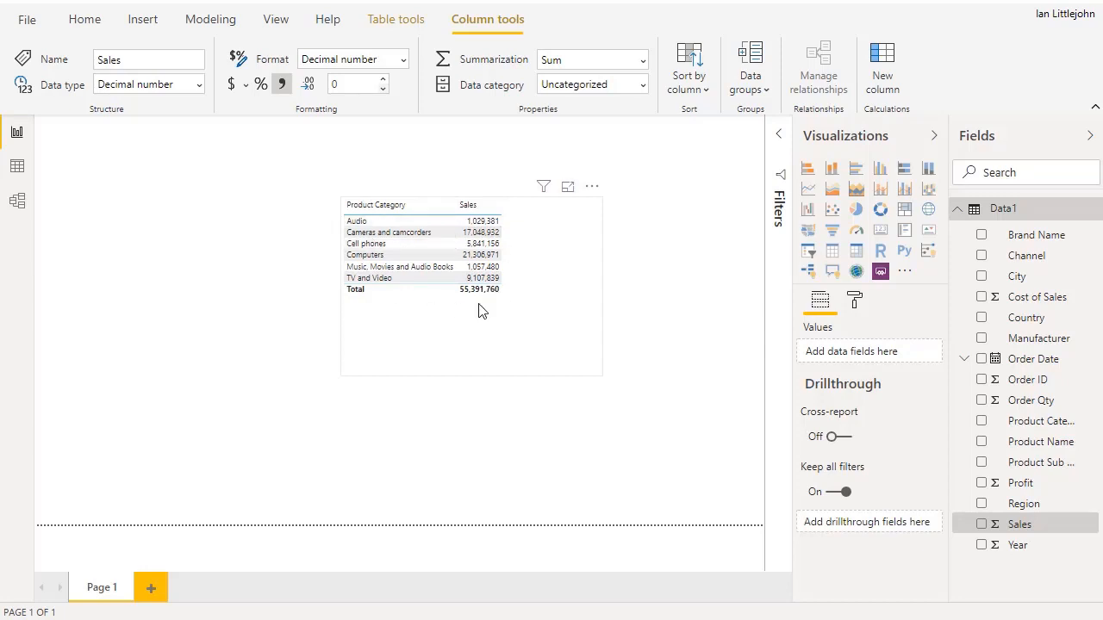
# Step: Apply the Minimal style to the product category sales table
pyautogui.click(528, 247)
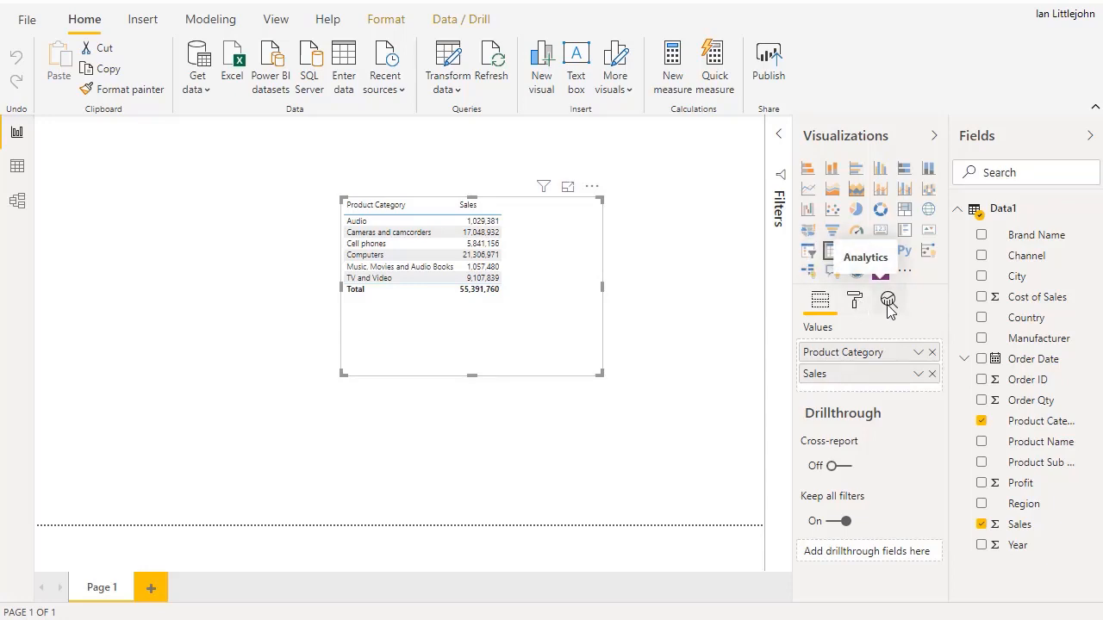
pyautogui.click(858, 301)
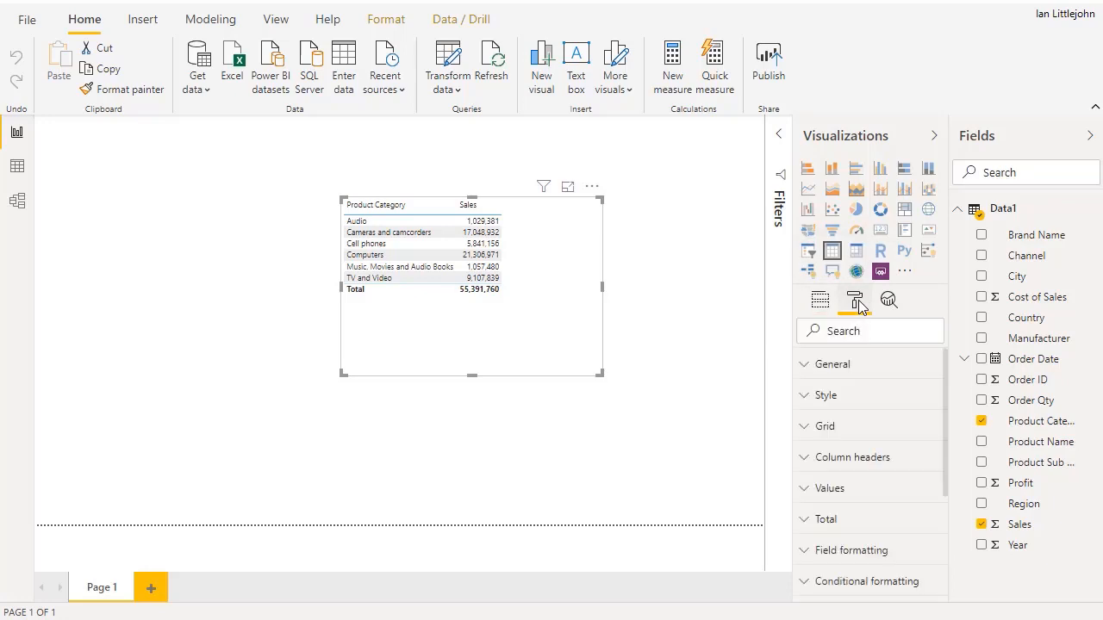
pyautogui.scroll(-2, 847, 396)
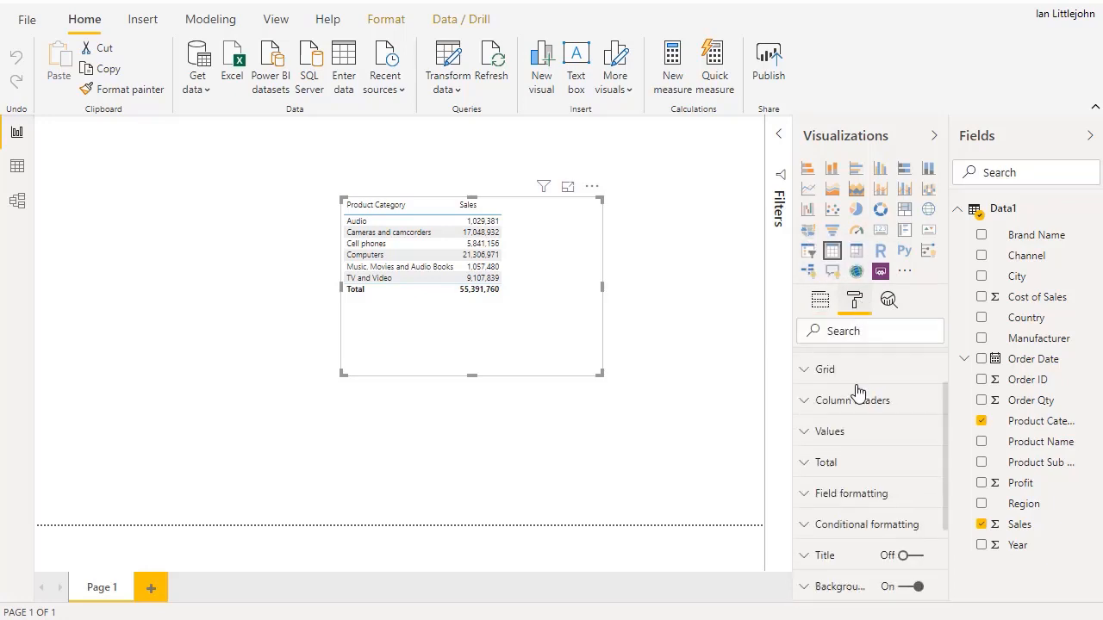
pyautogui.scroll(2, 846, 396)
pyautogui.click(847, 398)
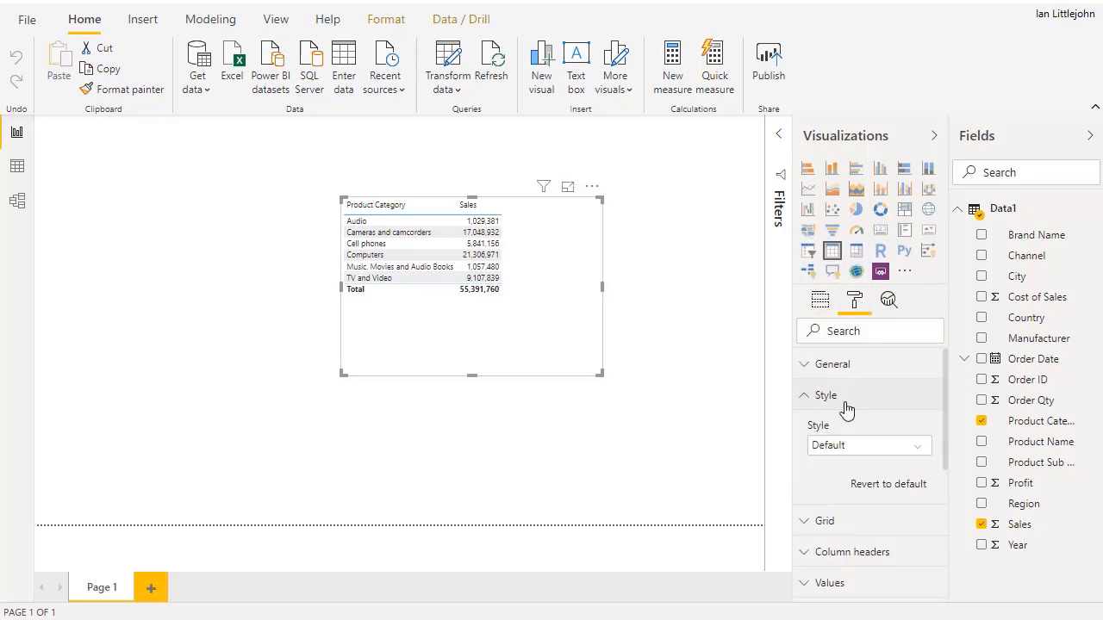
pyautogui.click(852, 446)
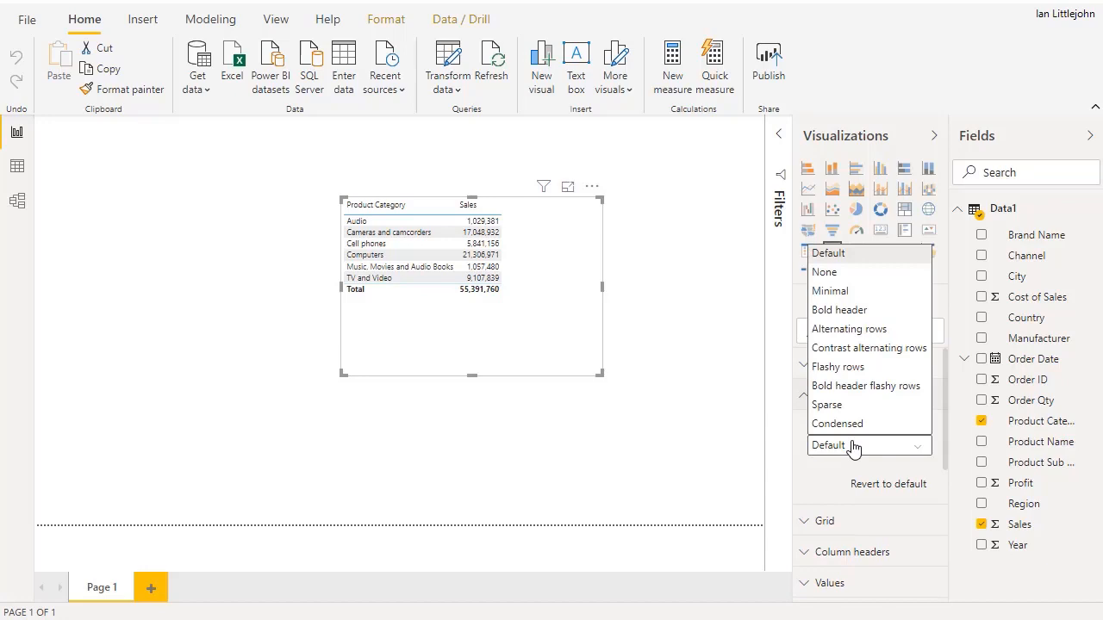
pyautogui.click(847, 293)
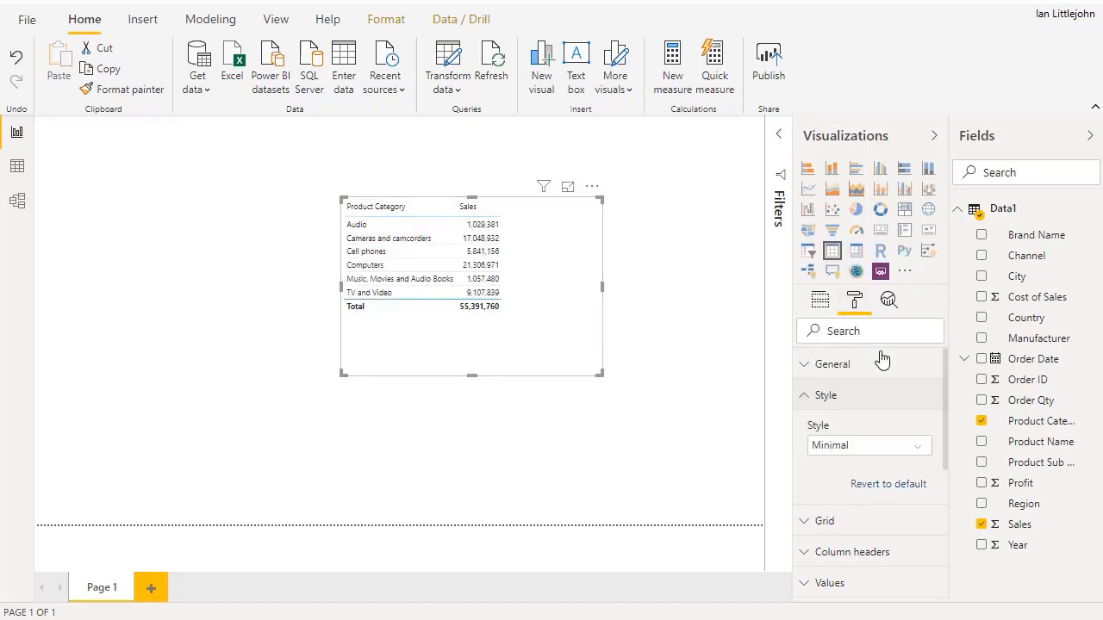
# Step: Turn on the vertical grid for the product category table and set its grid text size to 12 pt
pyautogui.scroll(-1, 862, 379)
pyautogui.scroll(-3, 861, 380)
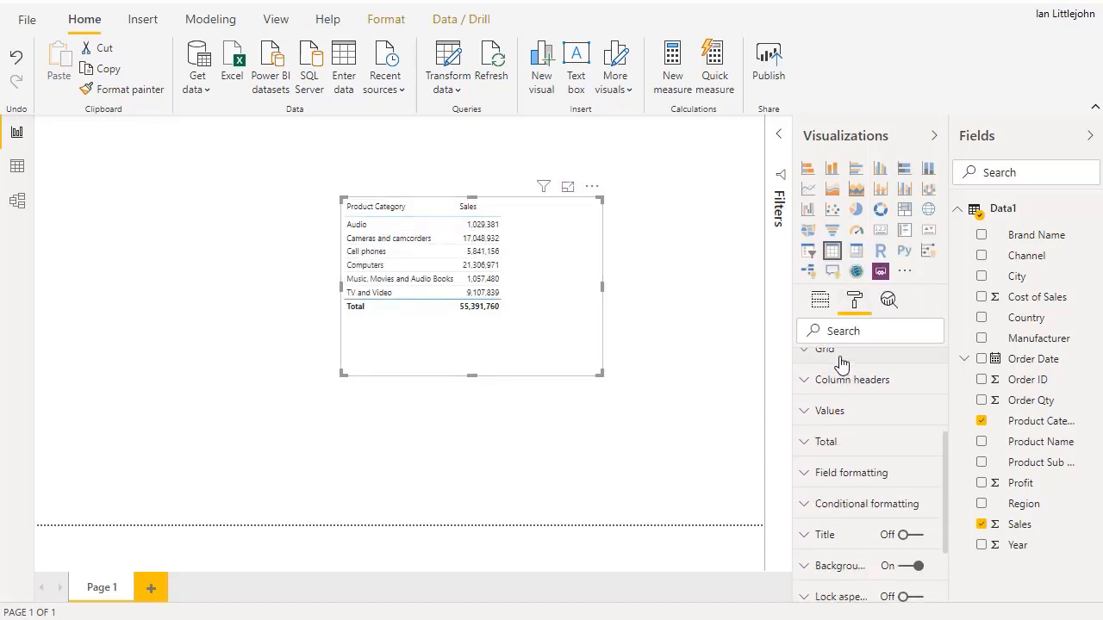
pyautogui.click(840, 353)
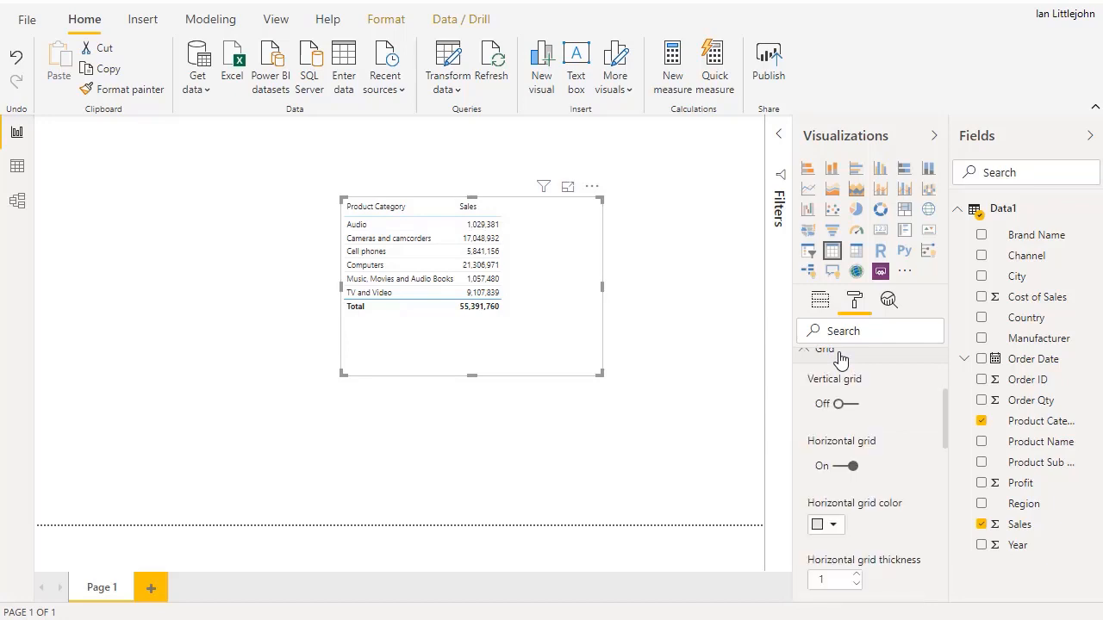
pyautogui.click(850, 412)
pyautogui.scroll(-5, 856, 414)
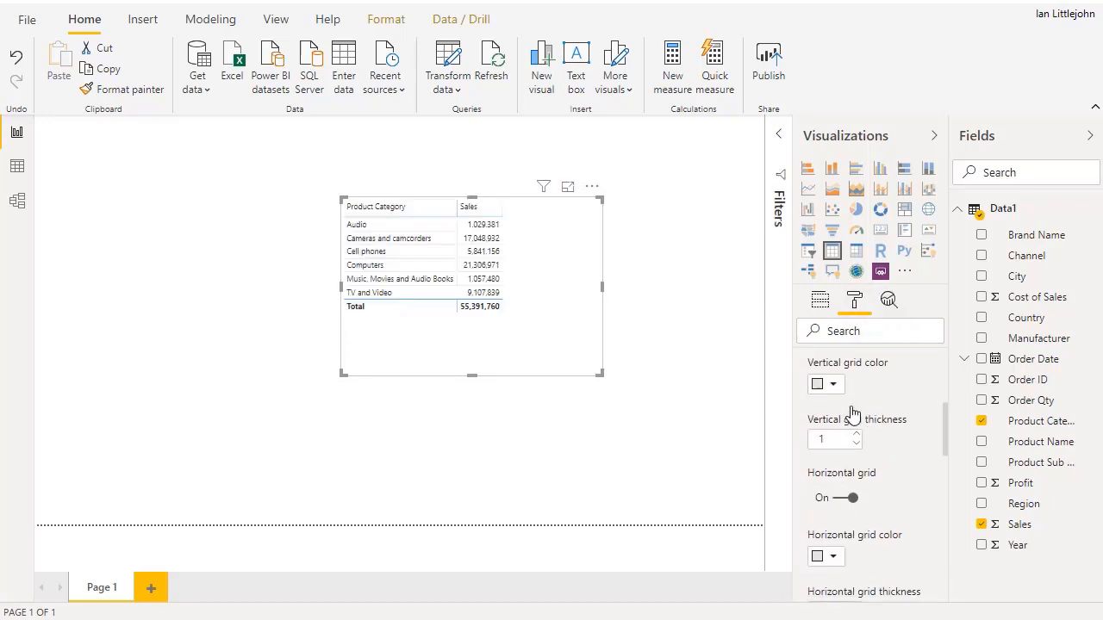
pyautogui.scroll(-6, 895, 429)
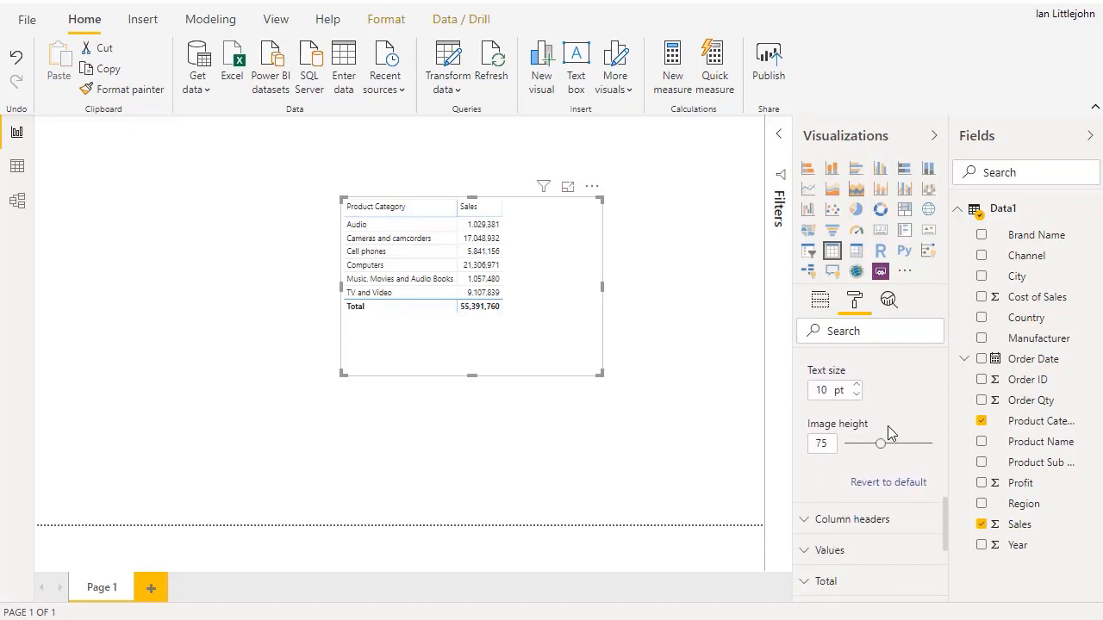
pyautogui.click(857, 385)
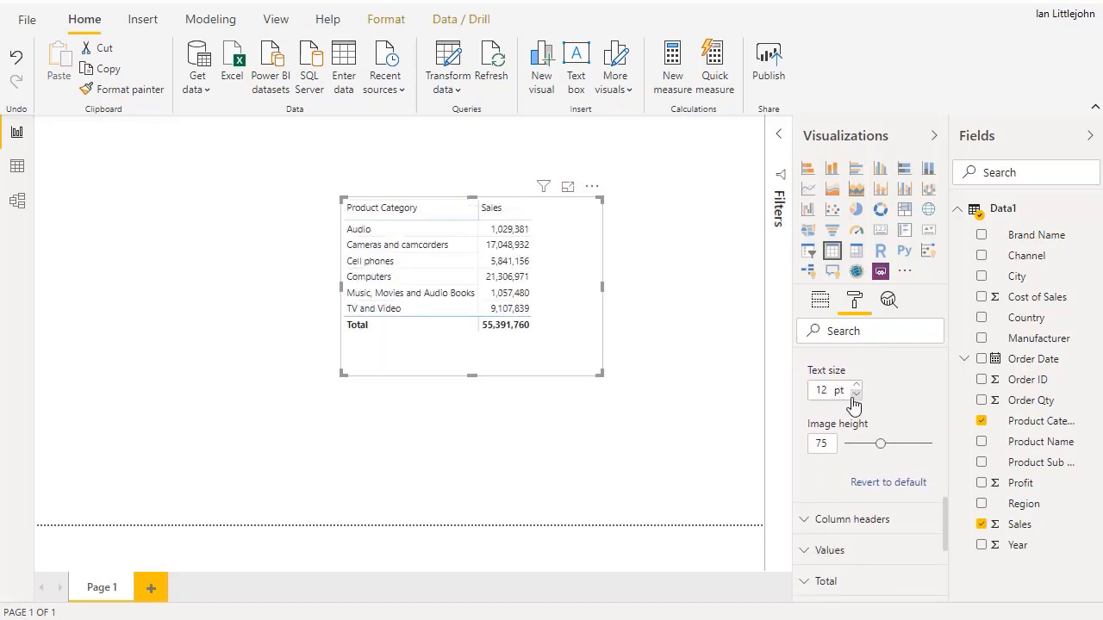
pyautogui.click(857, 385)
# Step: Turn on the table's border, shrink the visual to fit its contents, and move it toward the upper-left of the canvas
pyautogui.scroll(-5, 866, 375)
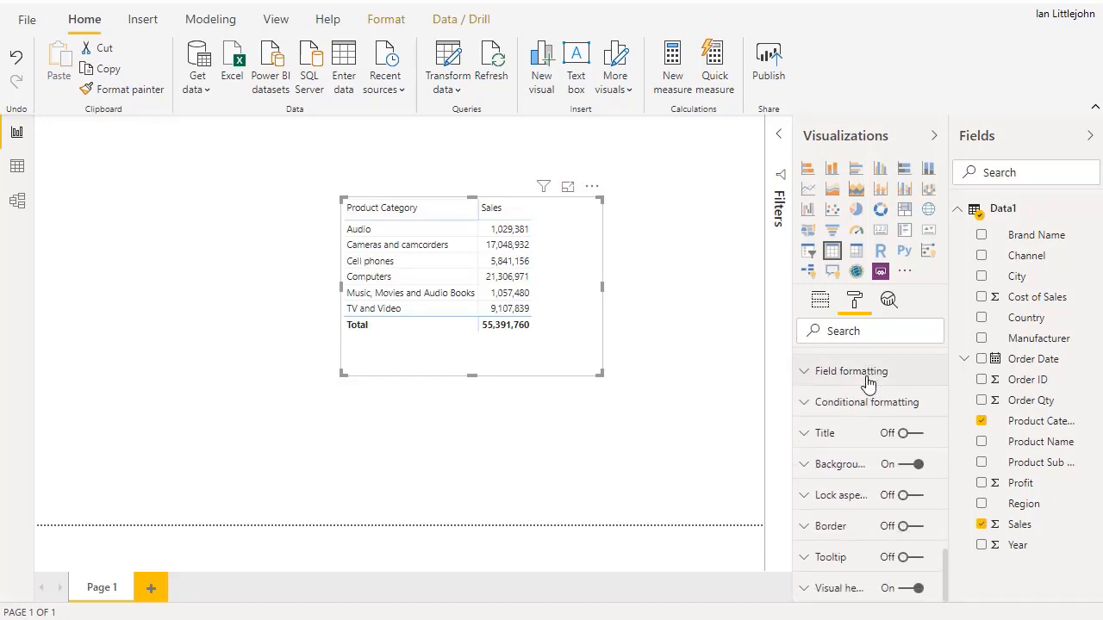
pyautogui.click(920, 530)
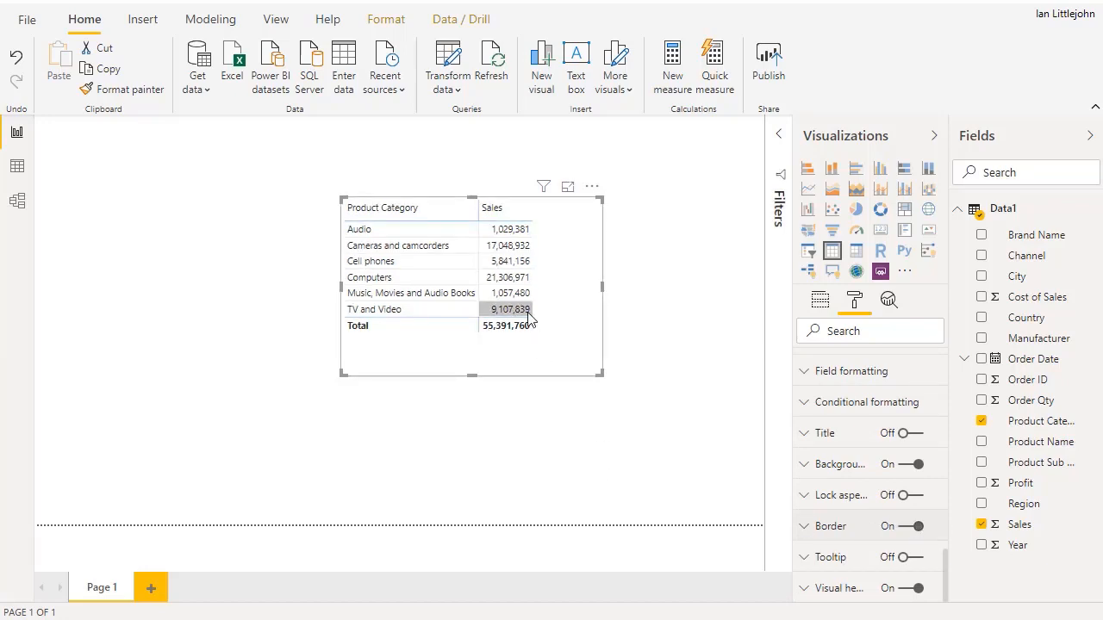
pyautogui.moveTo(601, 374); pyautogui.dragTo(545, 359)
pyautogui.moveTo(424, 204); pyautogui.dragTo(268, 180)
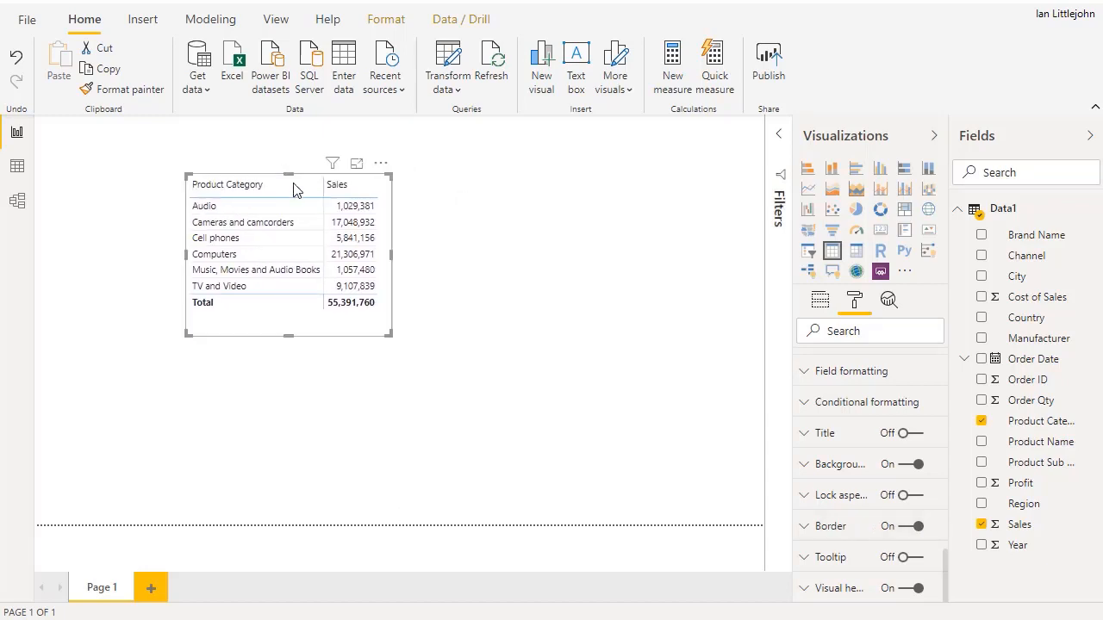
# Step: Add a second table visual and place it to the right of the product category table, with their upper edges aligned
pyautogui.click(464, 225)
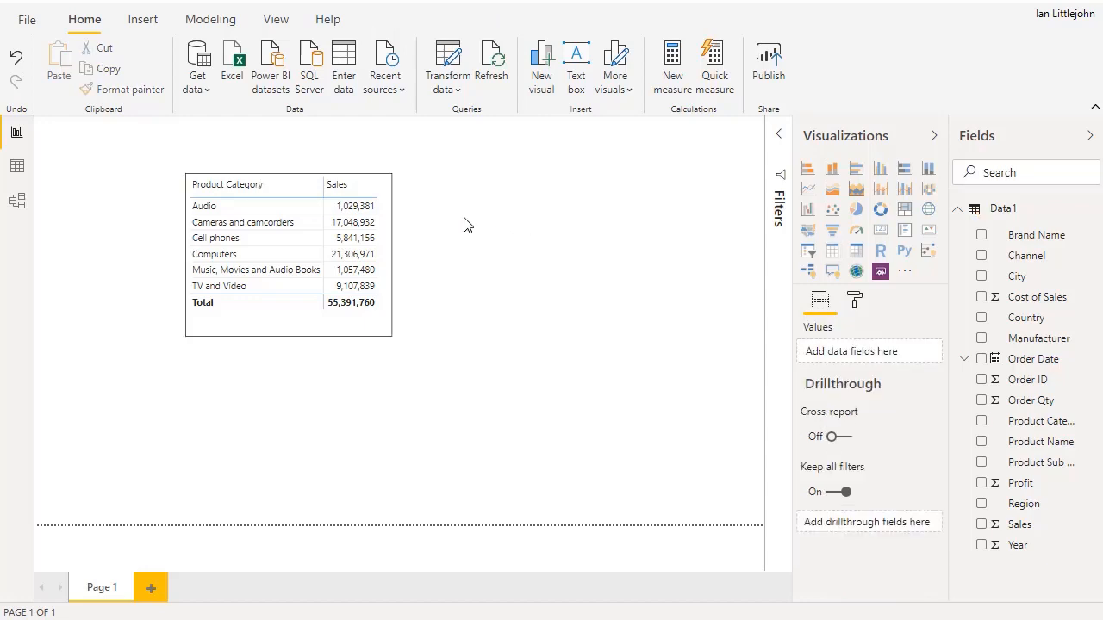
pyautogui.click(834, 259)
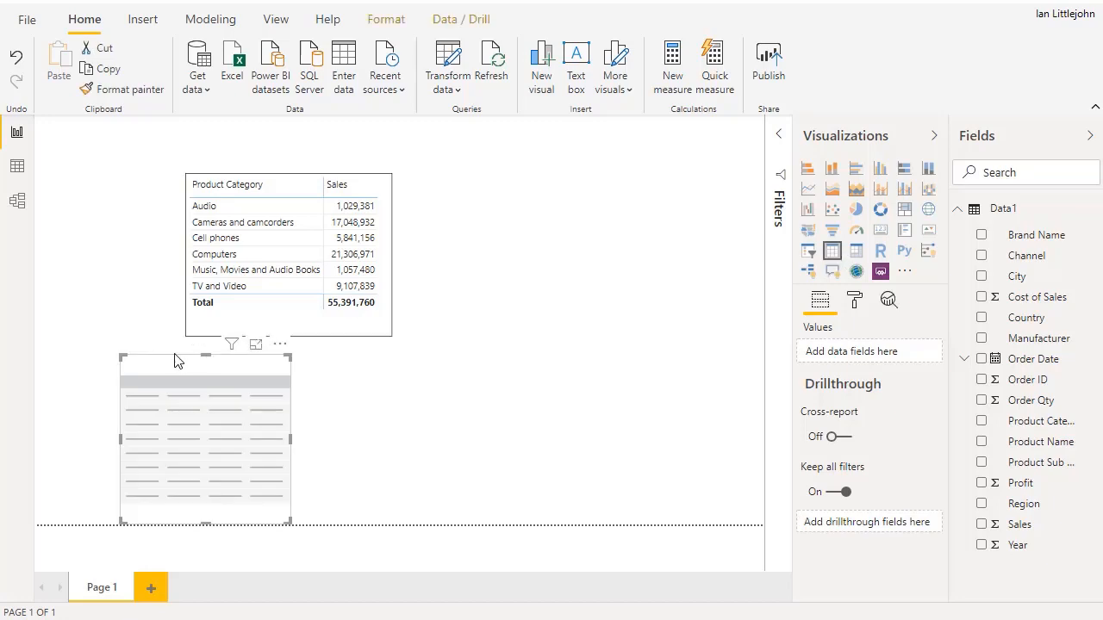
pyautogui.moveTo(175, 360); pyautogui.dragTo(491, 181)
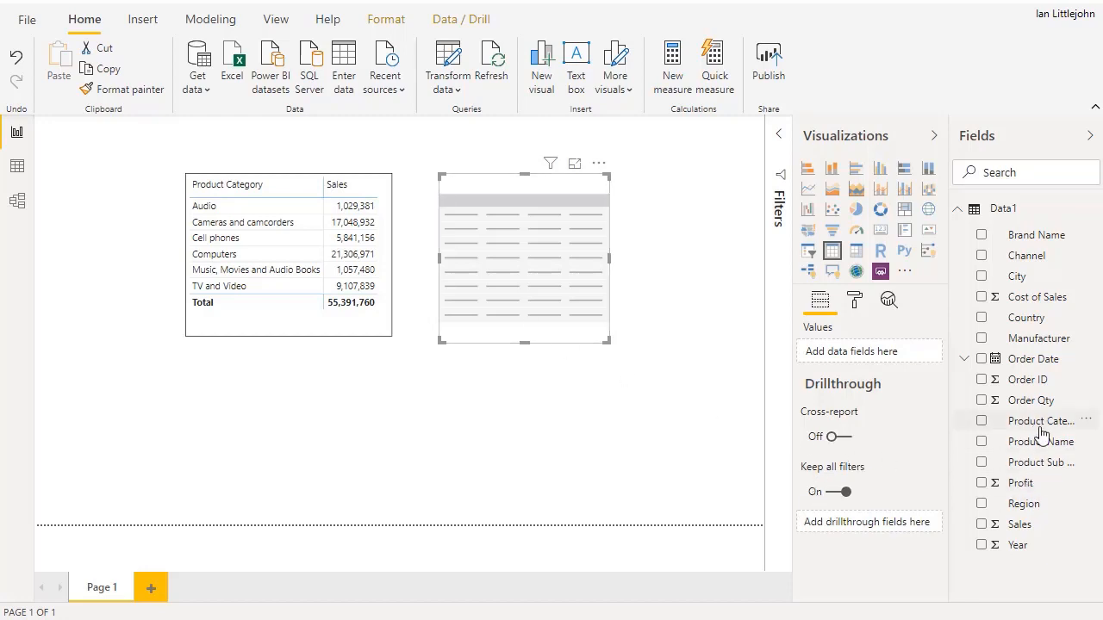
# Step: Add the Product Sub Category and Profit fields to the new table and enlarge it to fit both columns
pyautogui.moveTo(1041, 462); pyautogui.dragTo(565, 275)
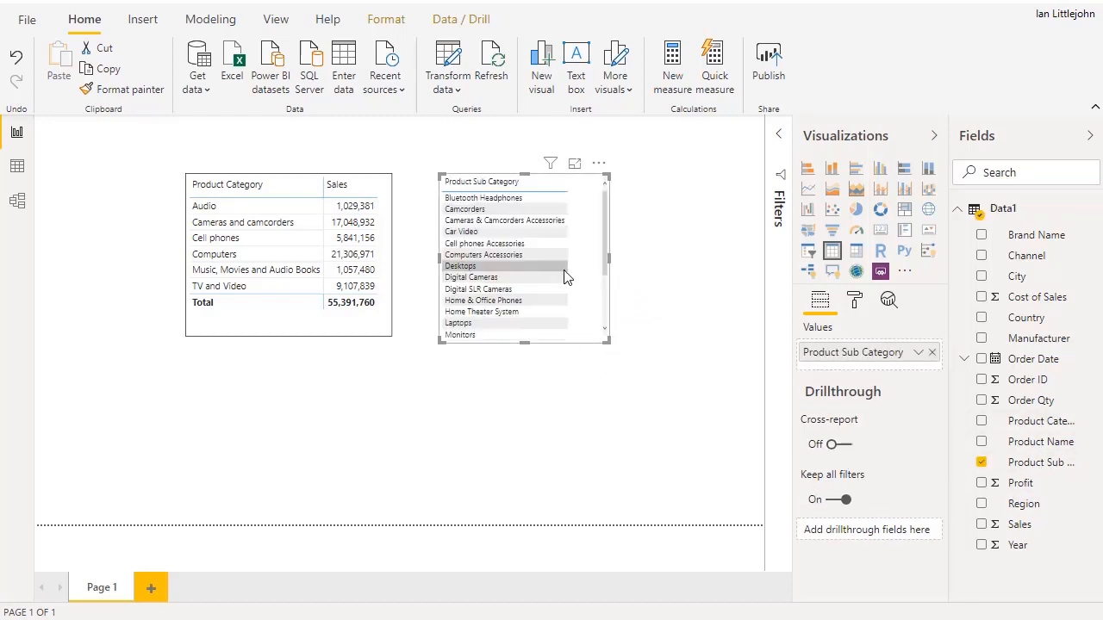
pyautogui.moveTo(1027, 488); pyautogui.dragTo(561, 291)
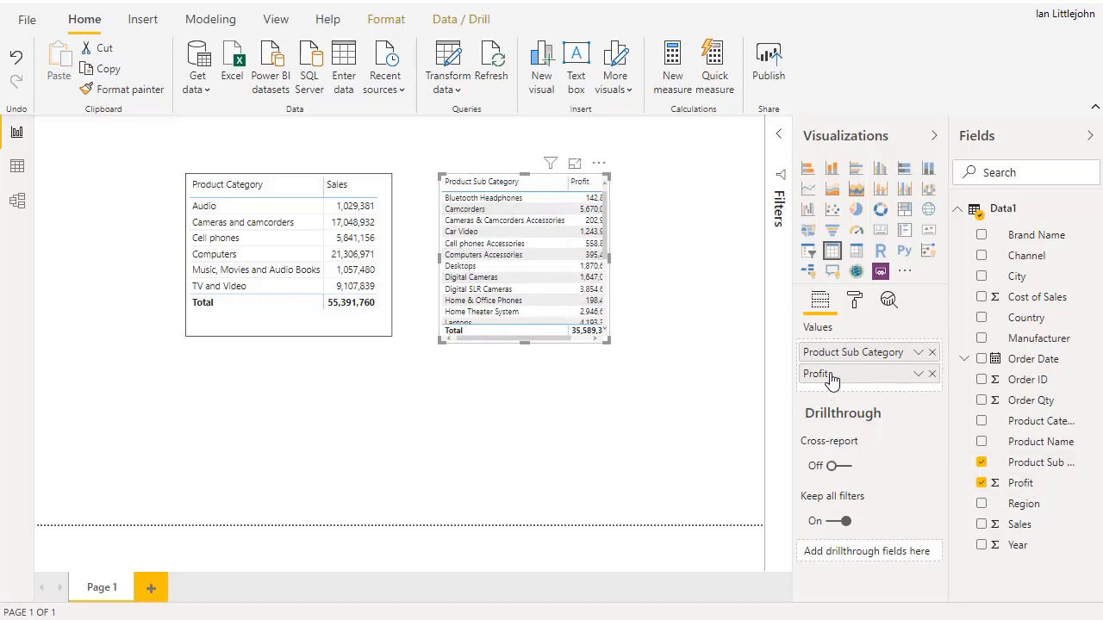
pyautogui.moveTo(609, 341); pyautogui.dragTo(715, 396)
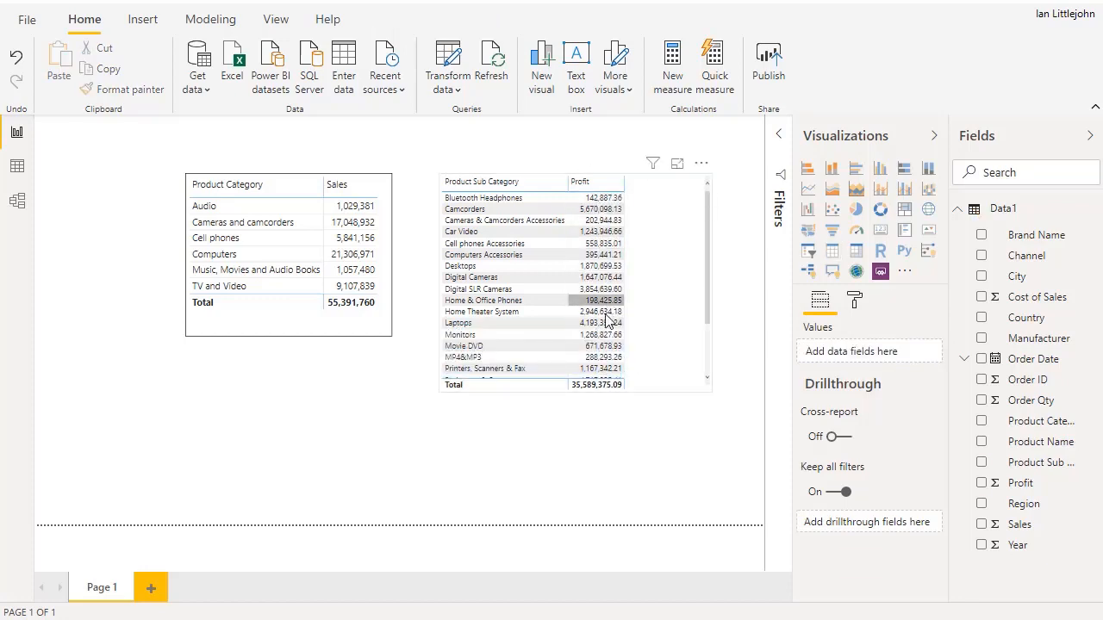
# Step: Format the Profit field as a decimal number with 0 decimal places
pyautogui.click(1020, 483)
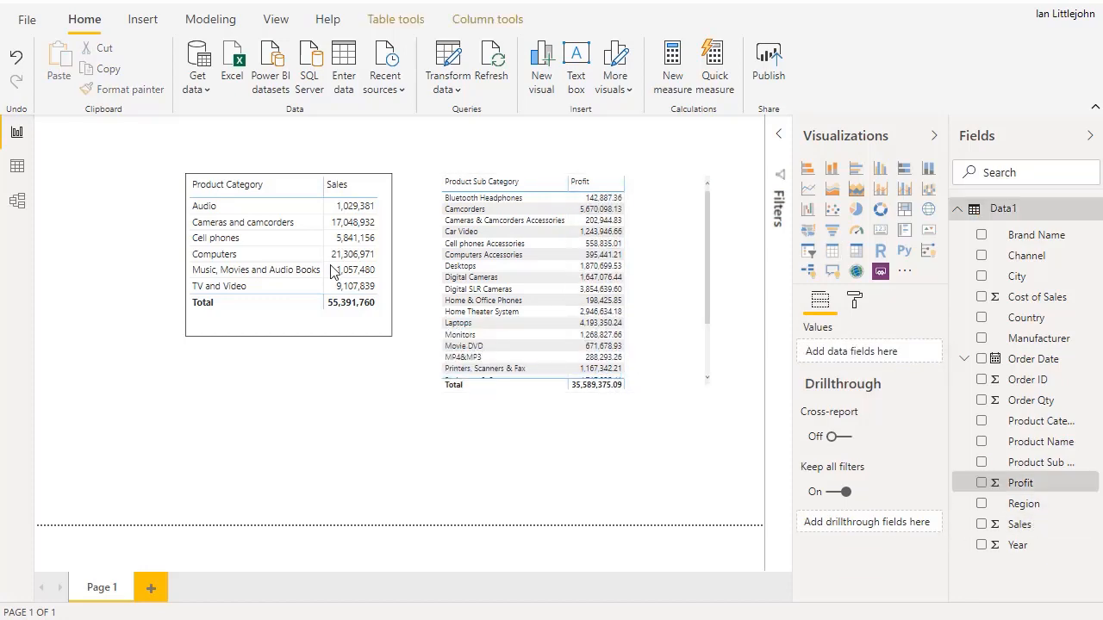
pyautogui.click(507, 26)
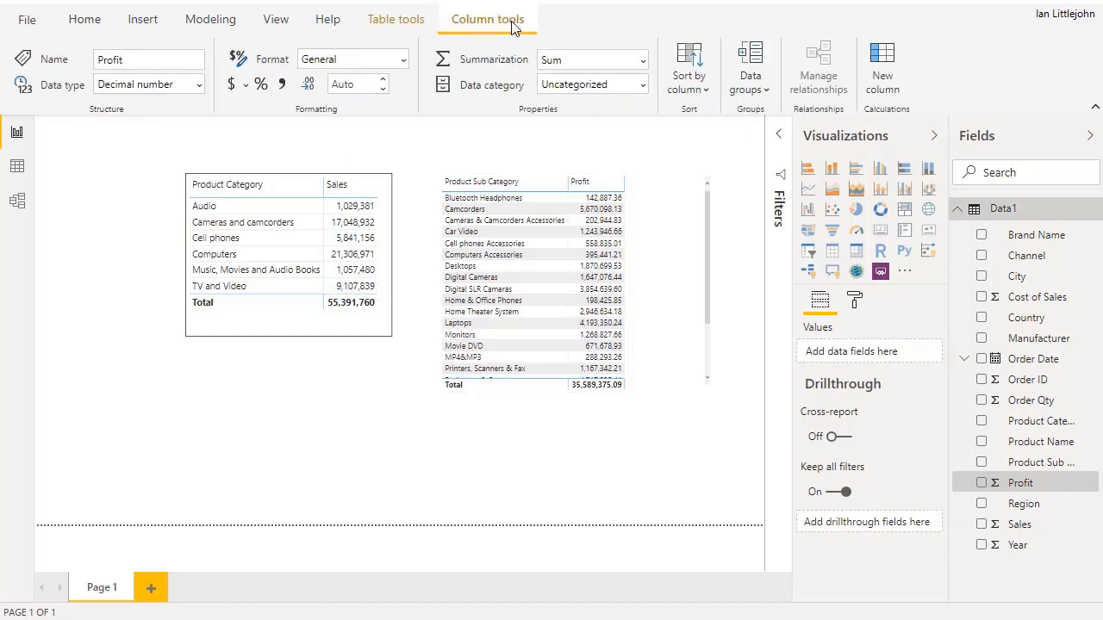
pyautogui.click(402, 60)
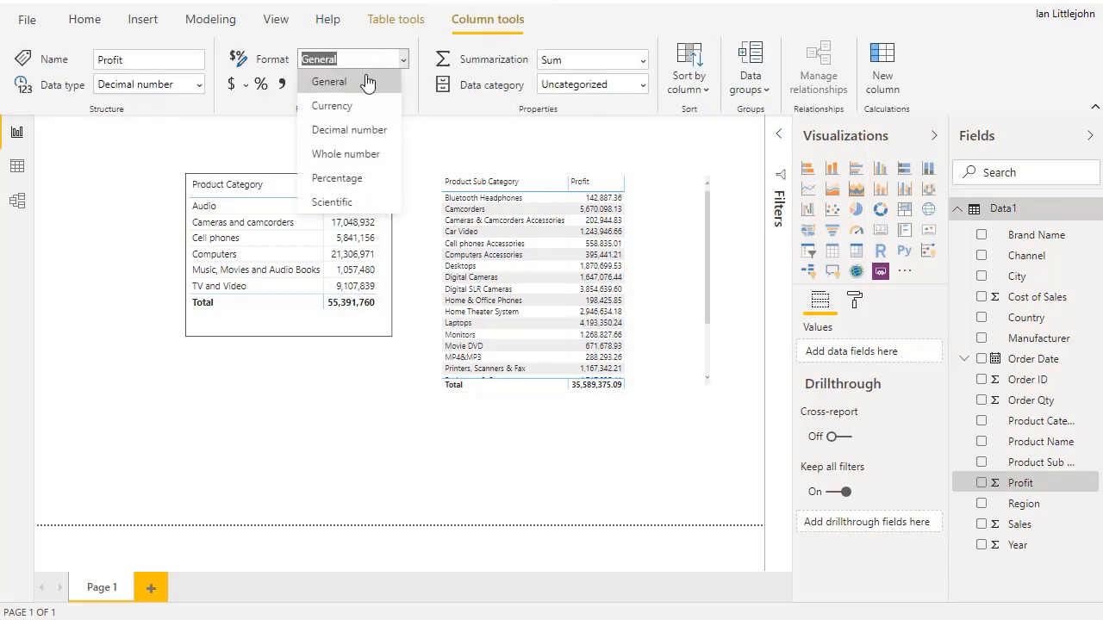
pyautogui.click(314, 126)
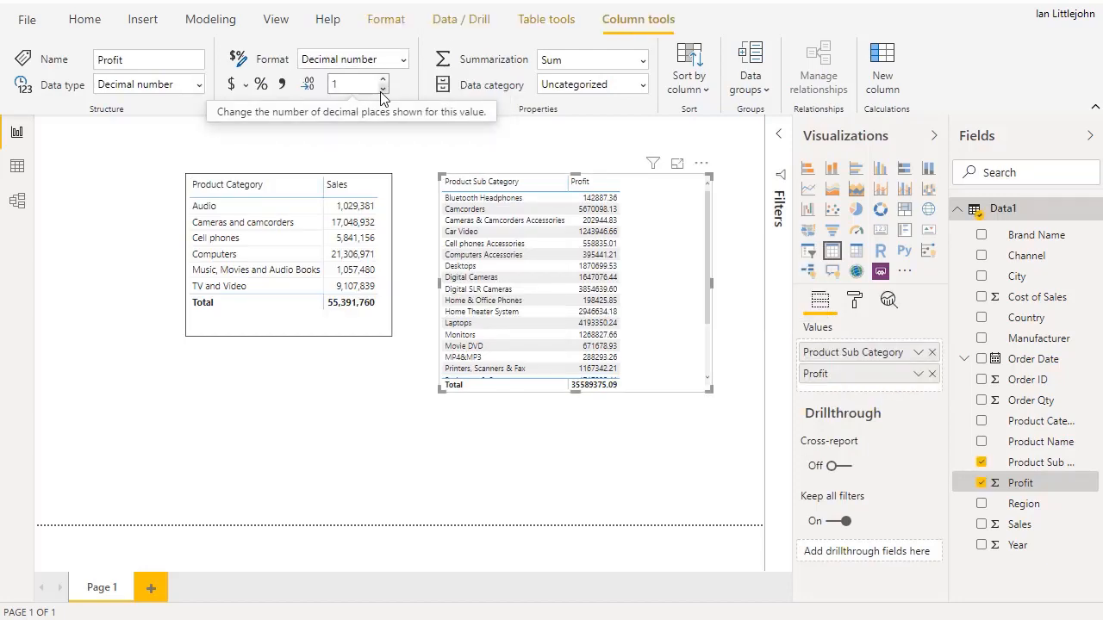
pyautogui.click(382, 89)
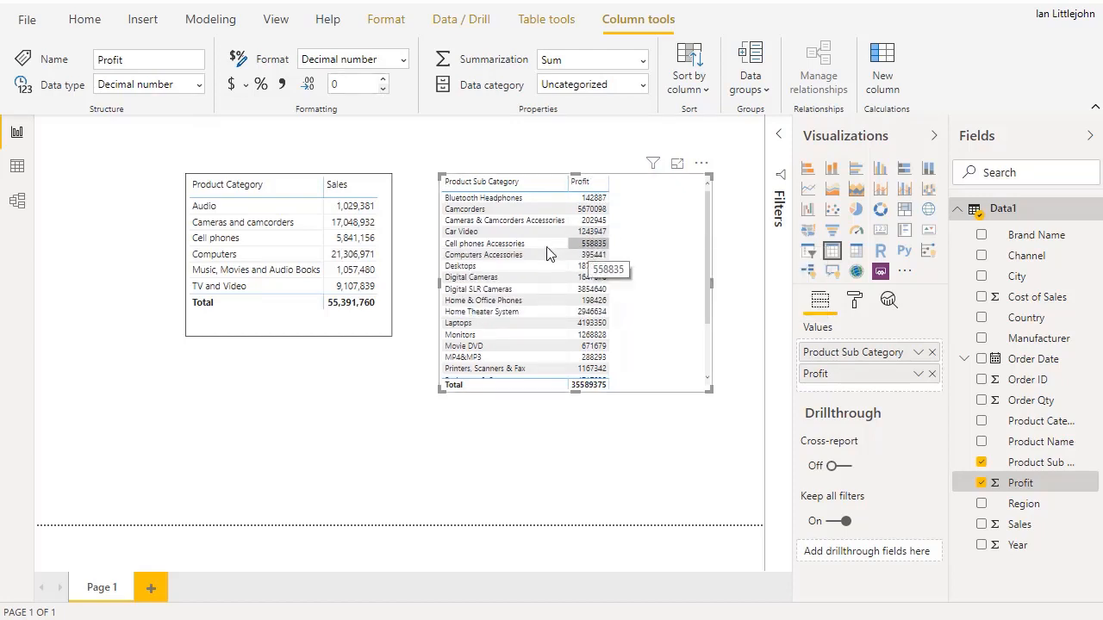
# Step: Copy the product category table's formatting to the sub category table with Format Painter, and enlarge the sub category table downward
pyautogui.click(286, 183)
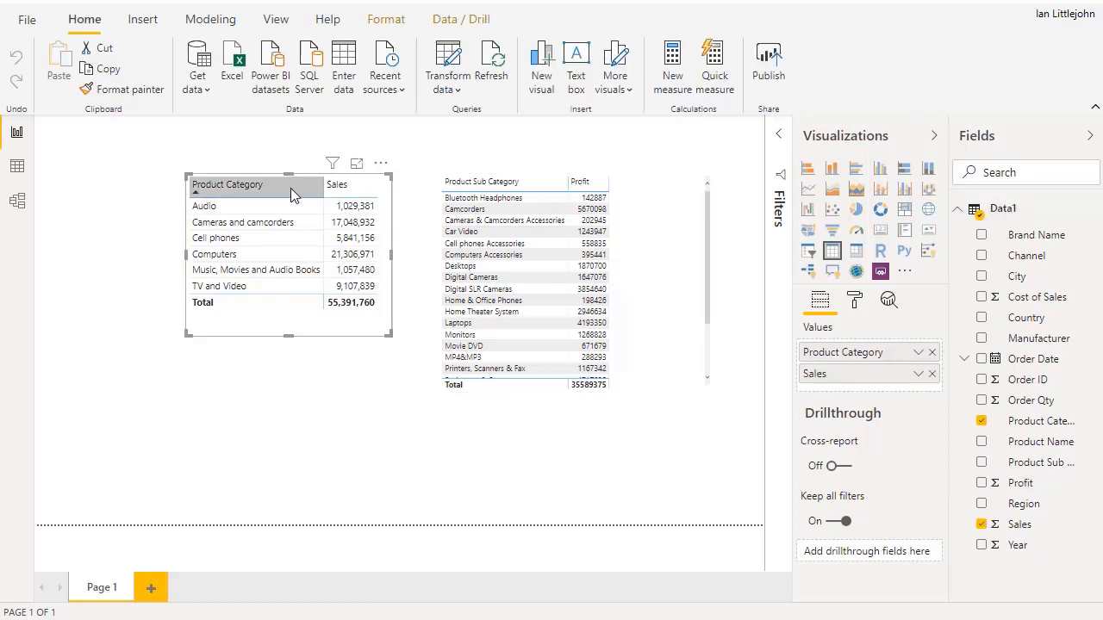
pyautogui.click(143, 95)
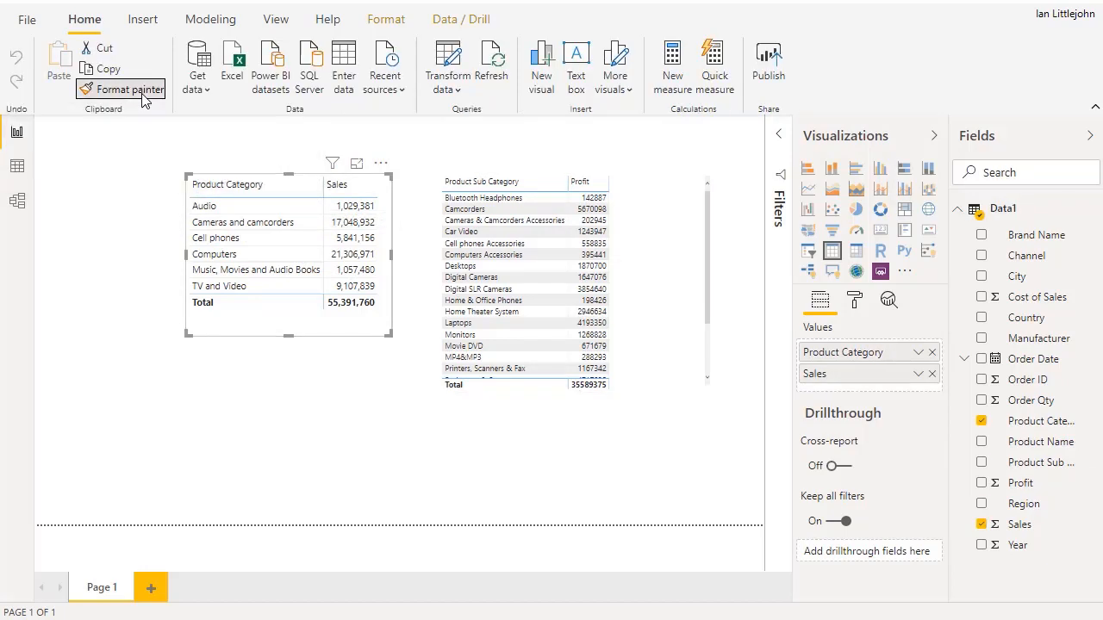
pyautogui.click(647, 276)
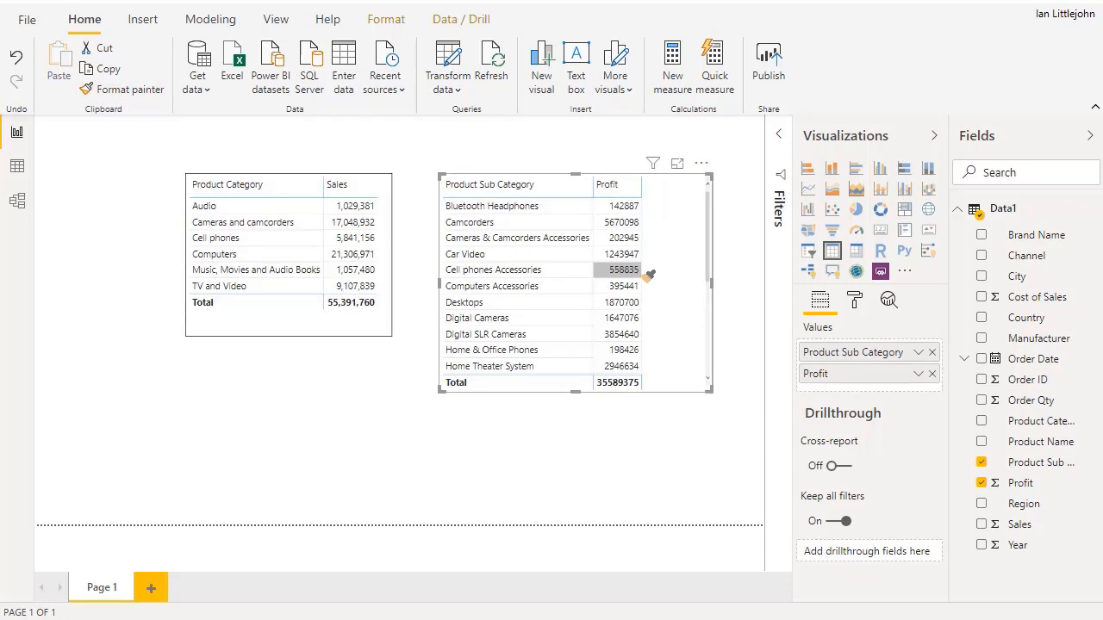
pyautogui.moveTo(709, 391); pyautogui.dragTo(715, 492)
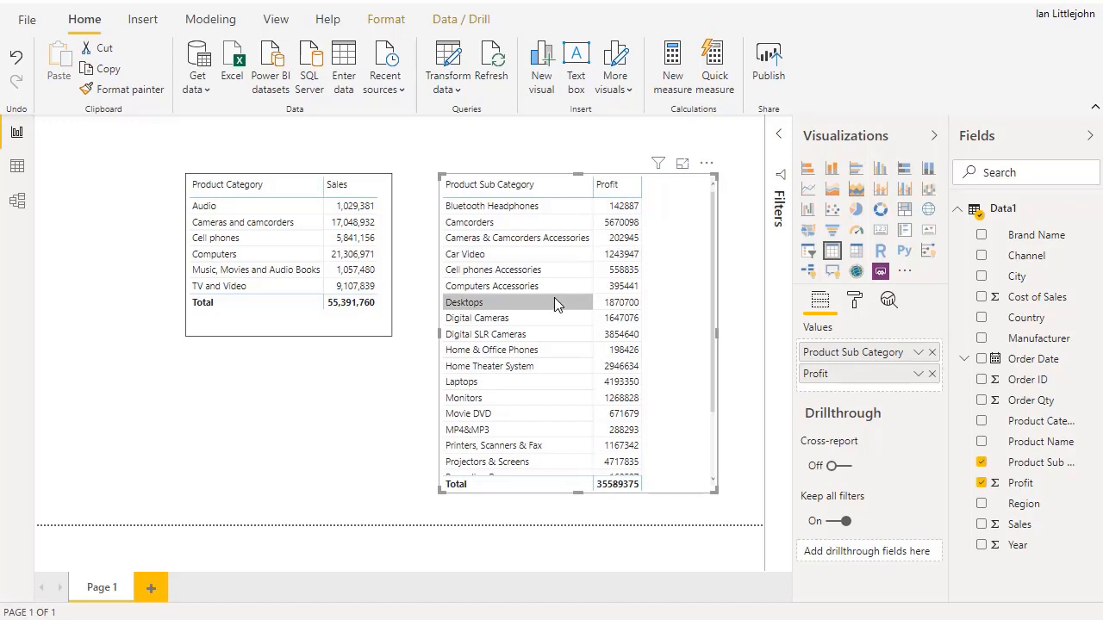
# Step: Turn on the thousands separator for the Profit field and check its summarization options without changing them
pyautogui.click(1020, 484)
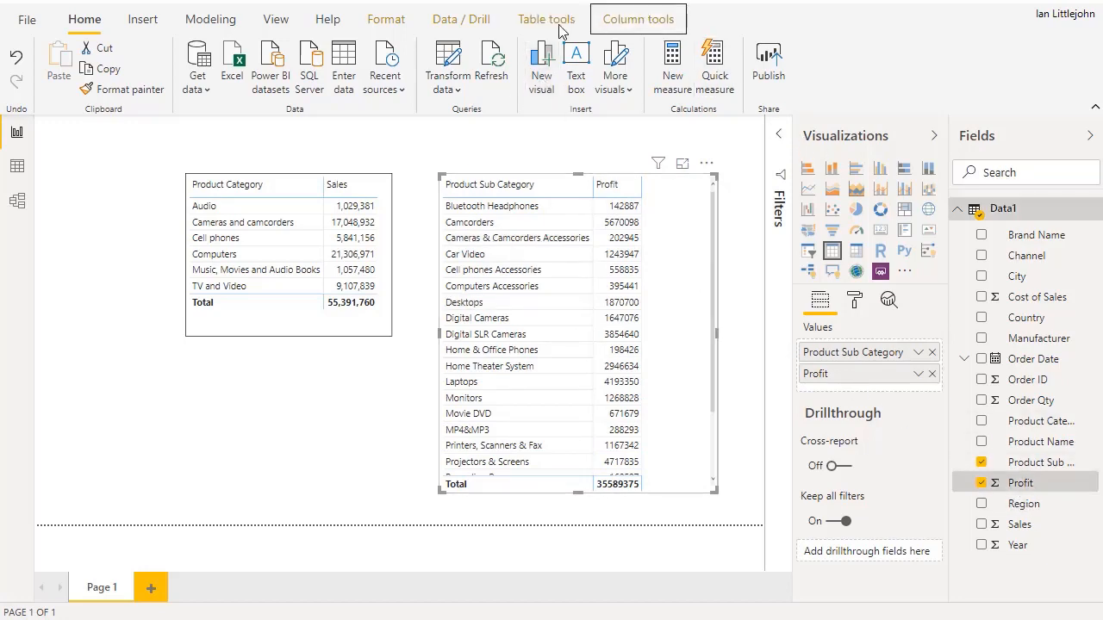
pyautogui.click(287, 87)
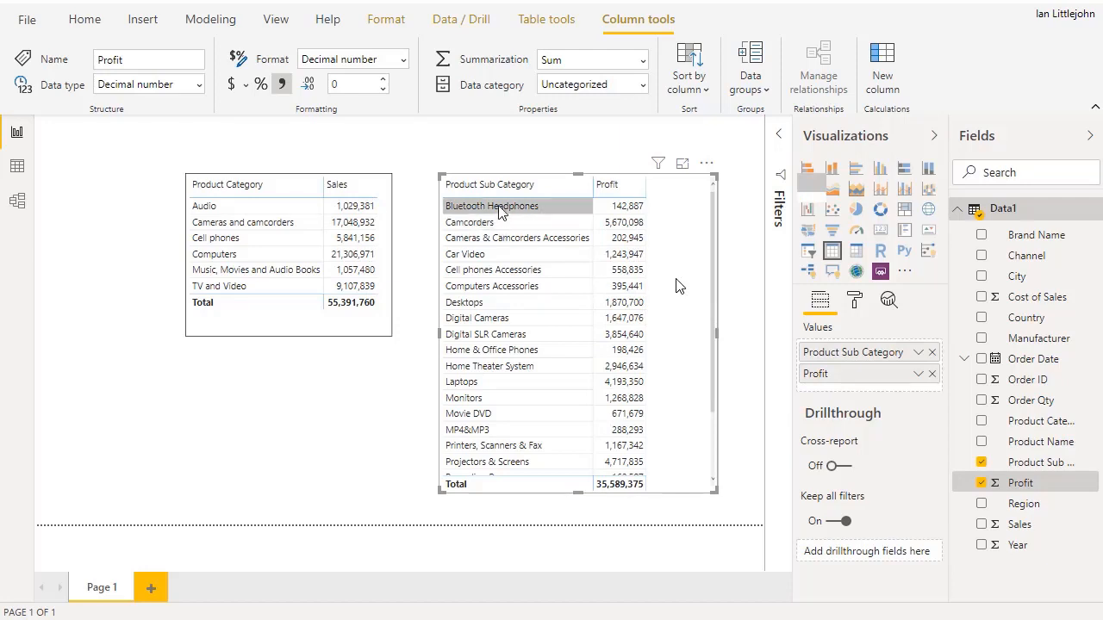
pyautogui.click(917, 376)
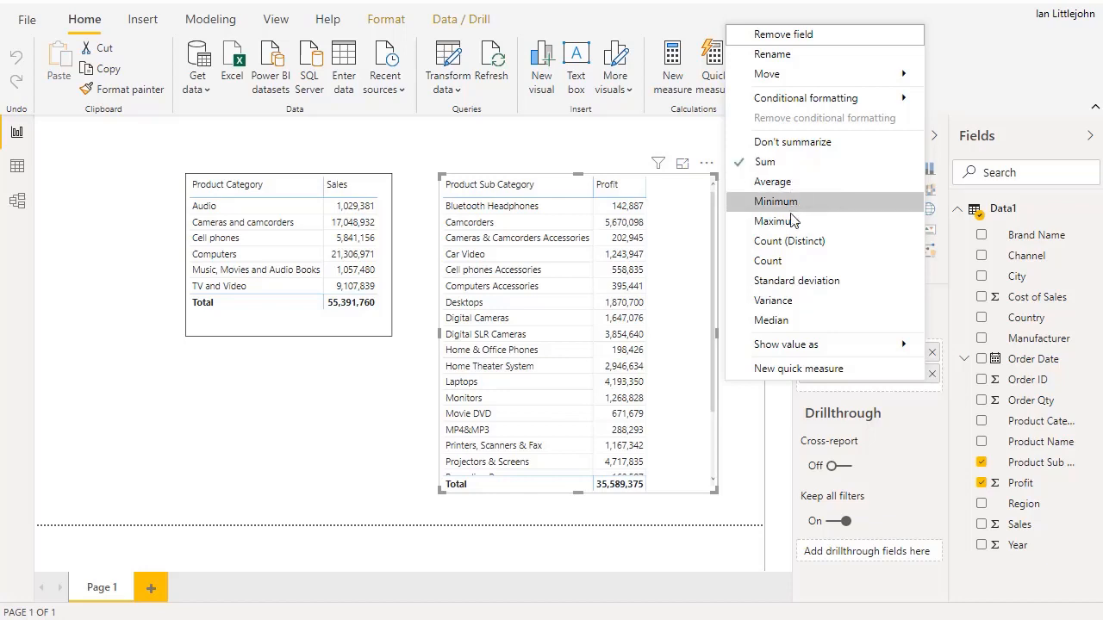
pyautogui.click(688, 241)
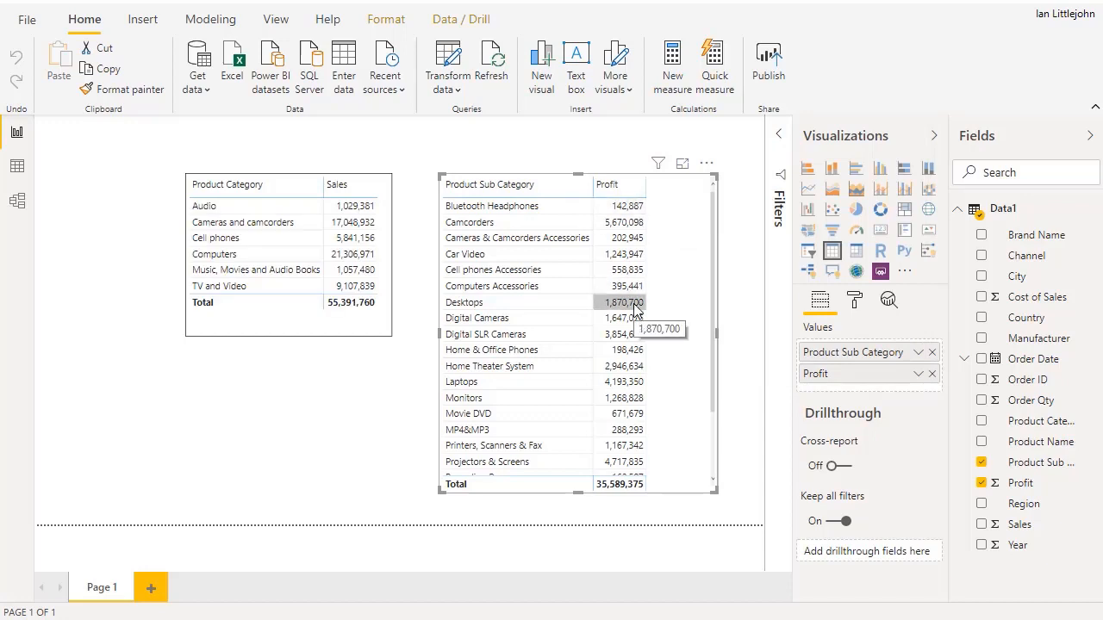
# Step: Cross-filter the sub category table by selecting different product categories, including Audio, TV and Video, and finally Computers
pyautogui.click(238, 205)
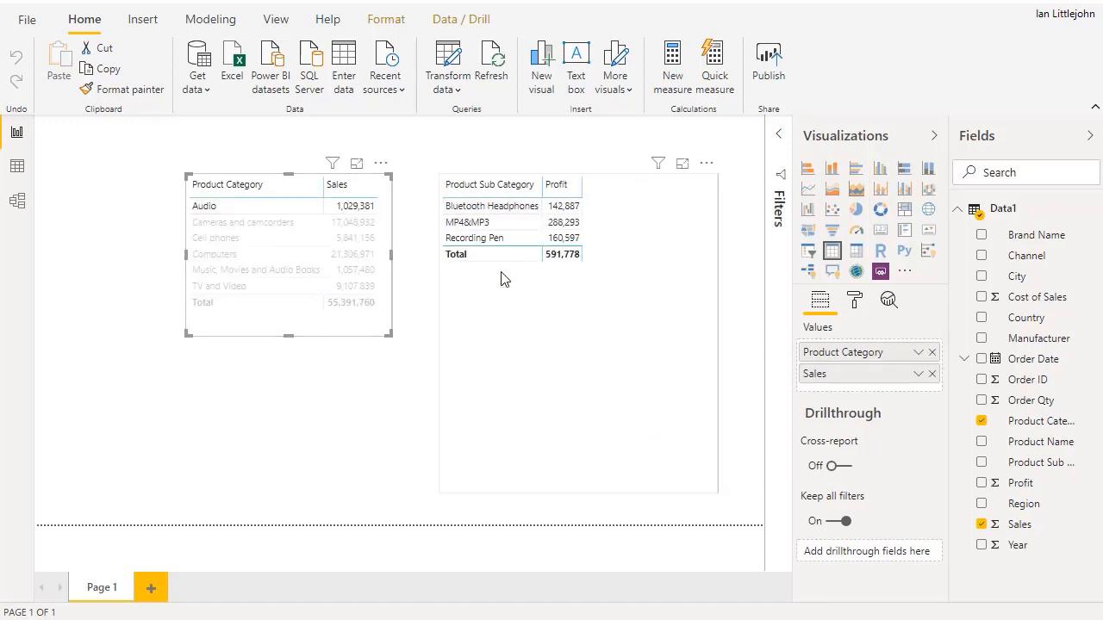
pyautogui.click(276, 222)
pyautogui.click(276, 253)
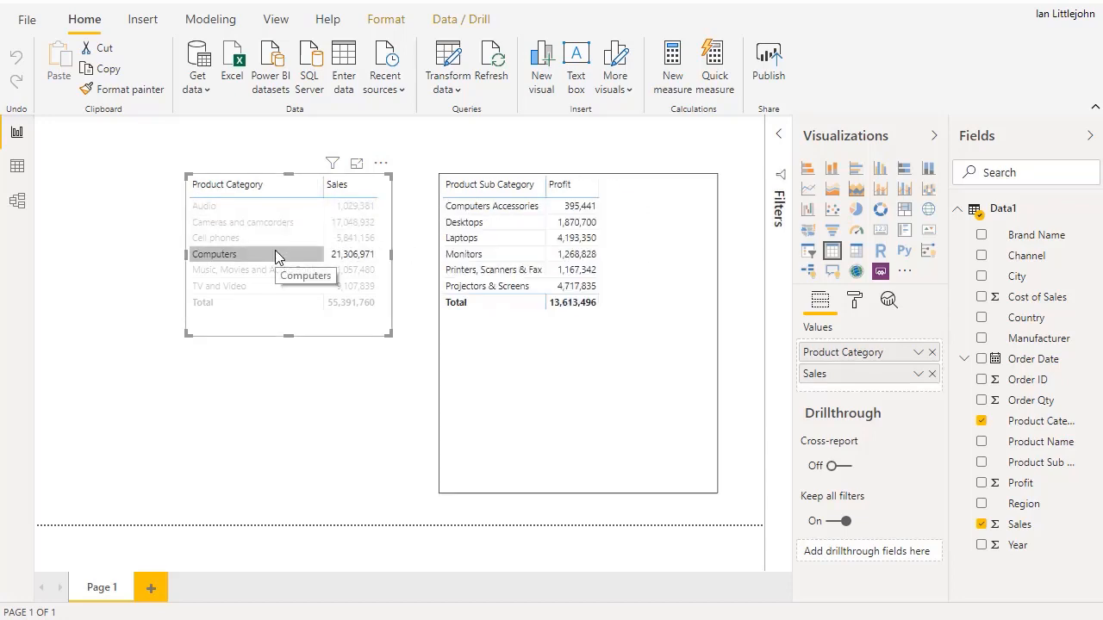
pyautogui.click(266, 270)
pyautogui.click(266, 286)
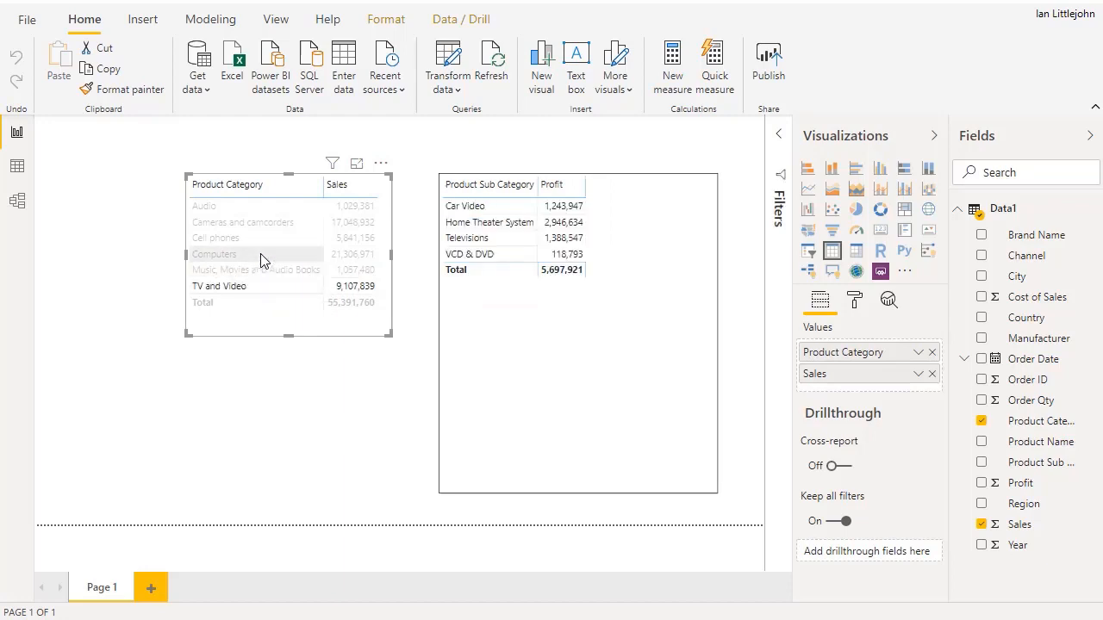
pyautogui.click(262, 255)
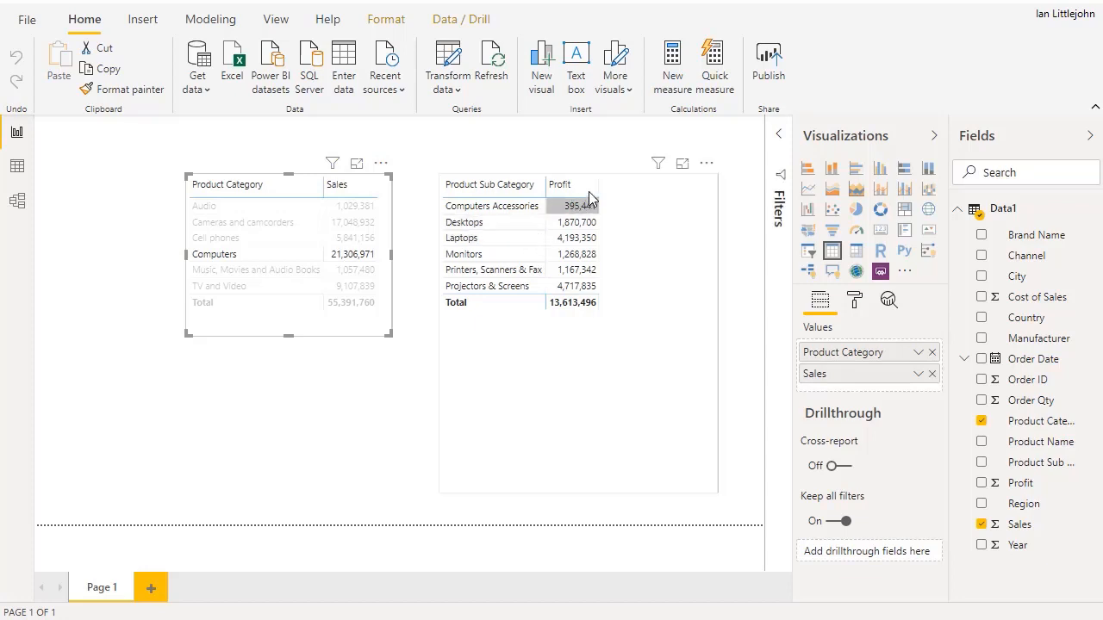
# Step: Delete the sub category table and move the product category table to the lower-left corner of the report page
pyautogui.click(615, 183)
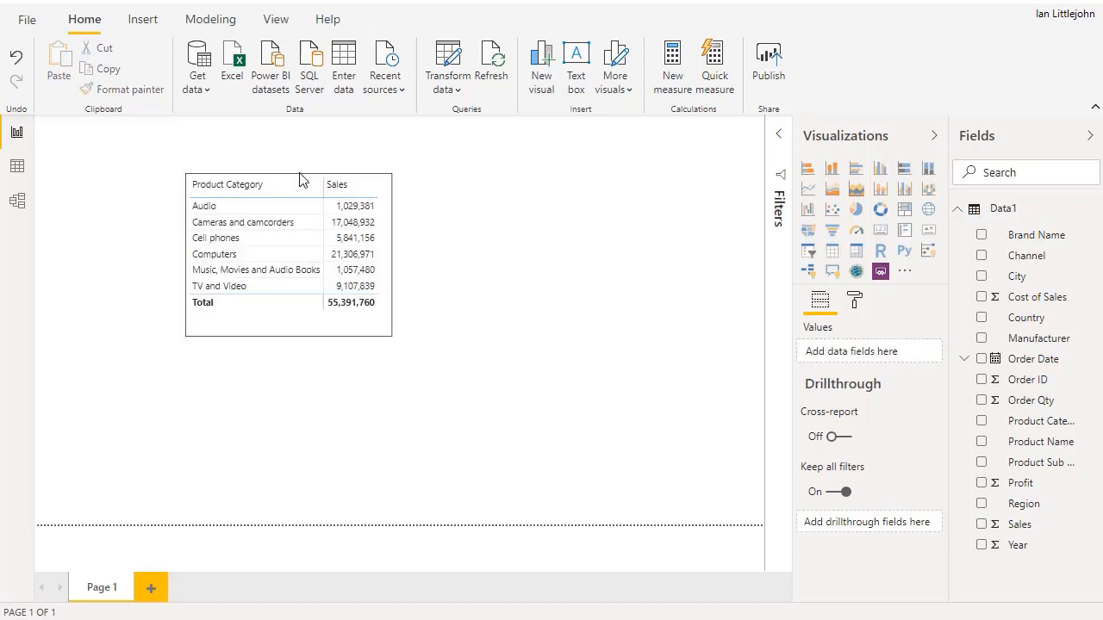
pyautogui.click(295, 191)
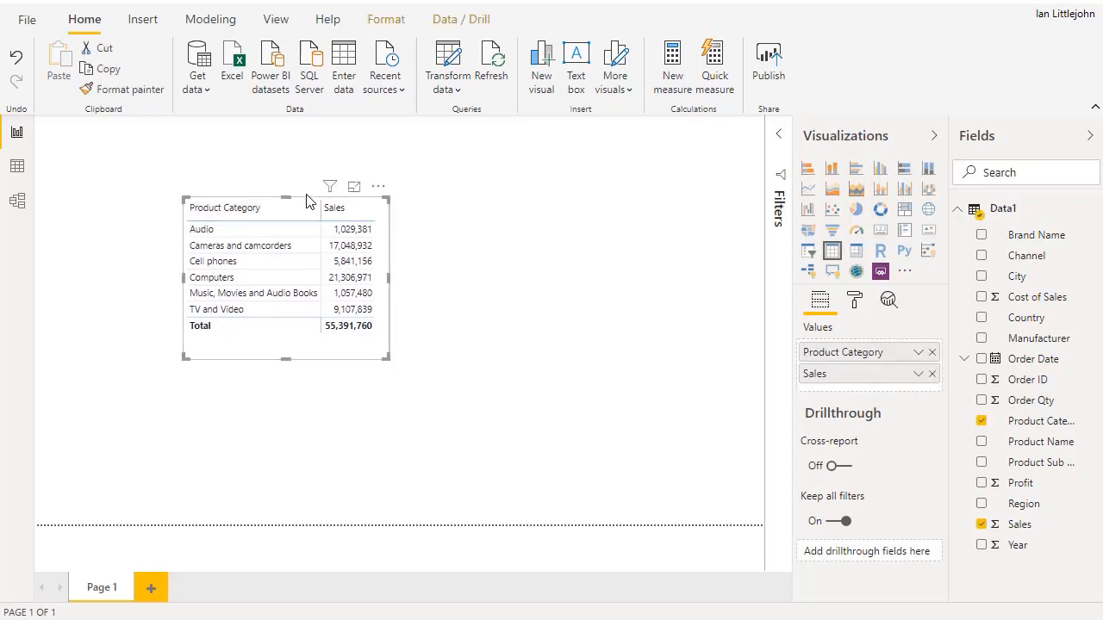
pyautogui.moveTo(303, 210); pyautogui.dragTo(168, 381)
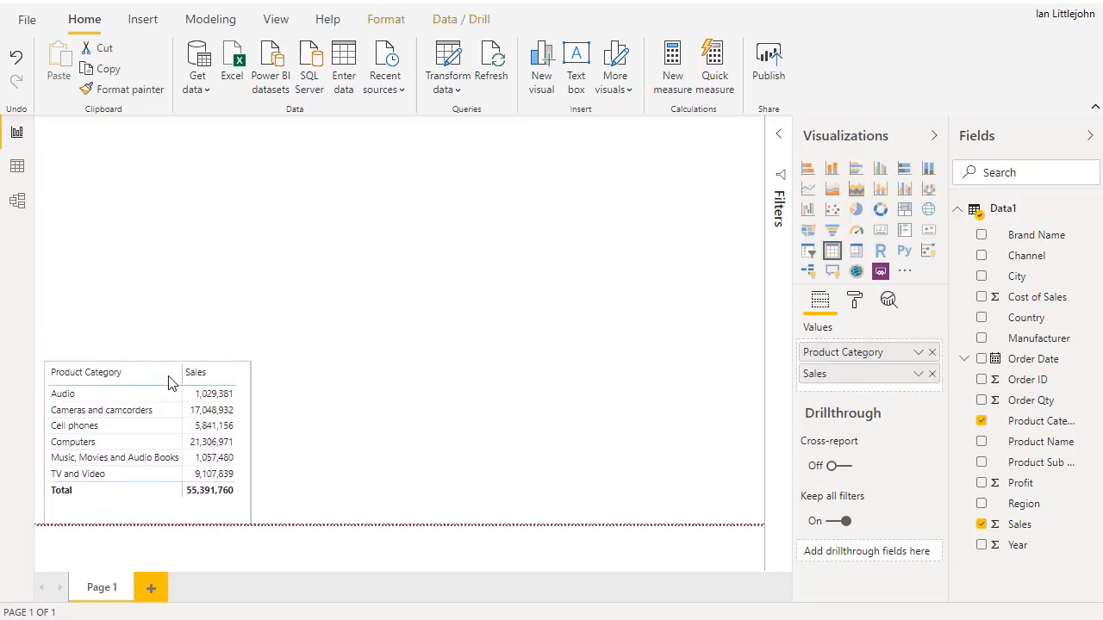
pyautogui.moveTo(359, 352); pyautogui.dragTo(360, 351)
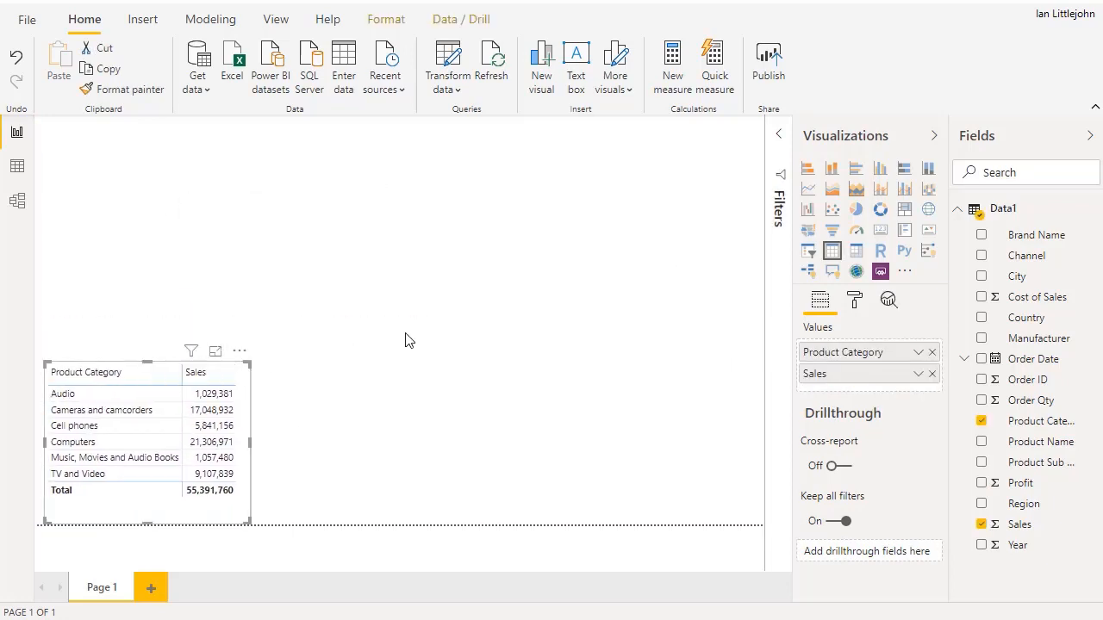
# Step: Try converting the product category table to a card and undo the conversion
pyautogui.click(880, 231)
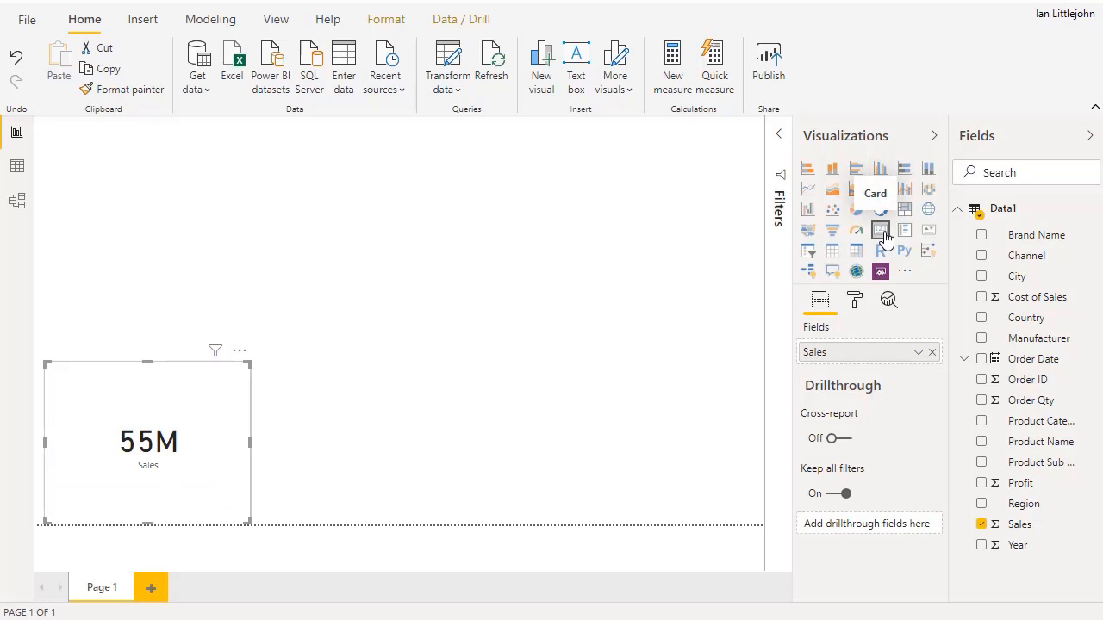
pyautogui.hotkey('ctrl', 'z')
# Step: Add a separate card visual showing Sales in the page's upper-left corner and shrink it to a compact size
pyautogui.click(252, 213)
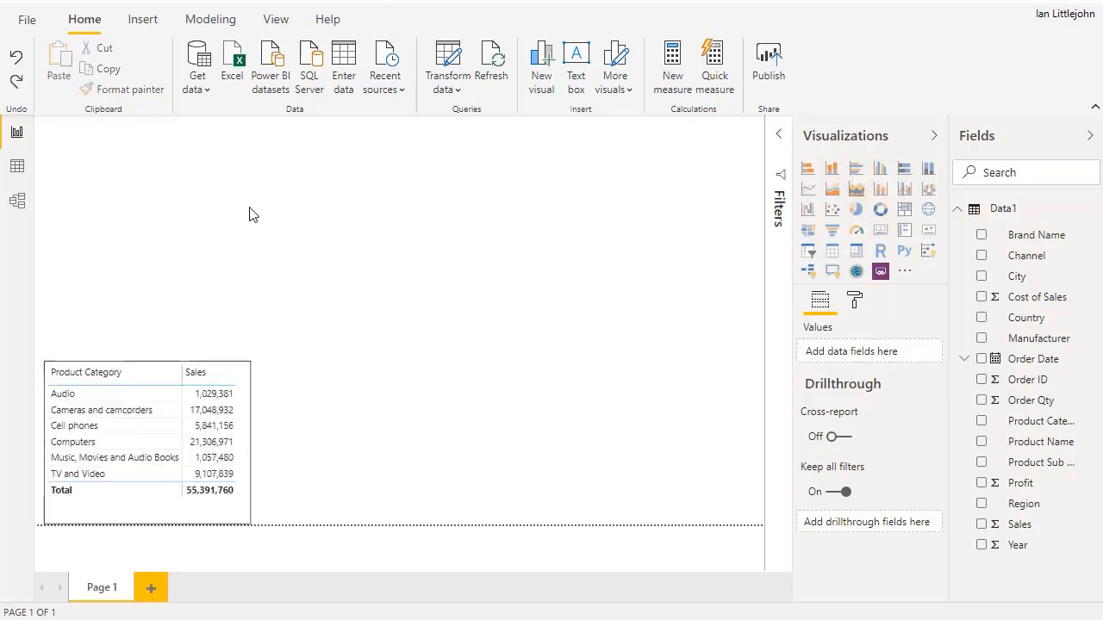
pyautogui.click(880, 231)
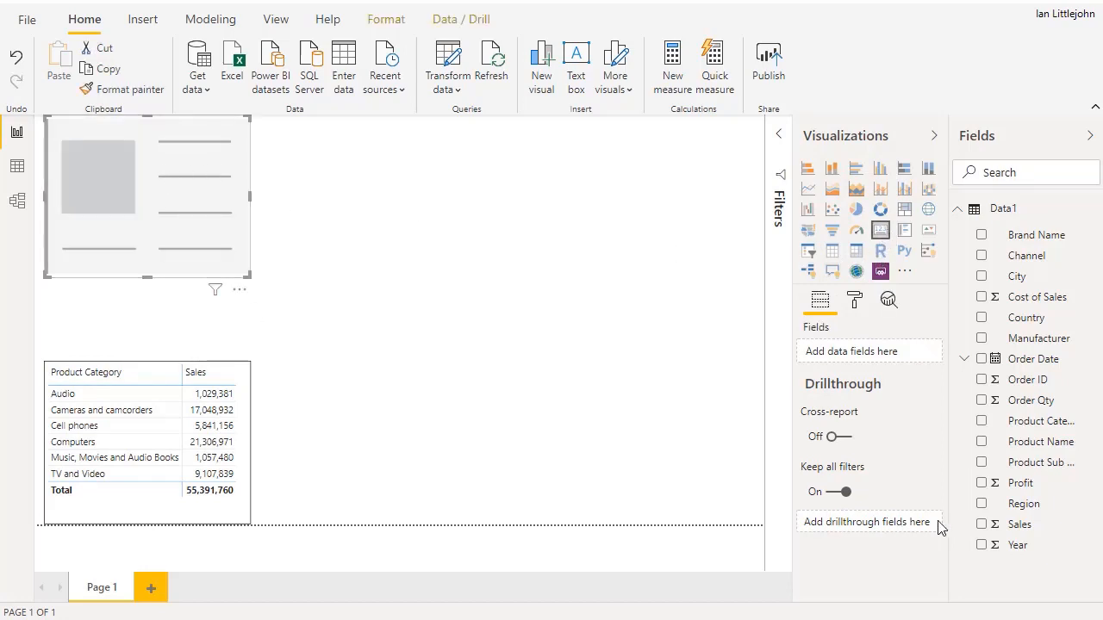
pyautogui.moveTo(1016, 525); pyautogui.dragTo(119, 223)
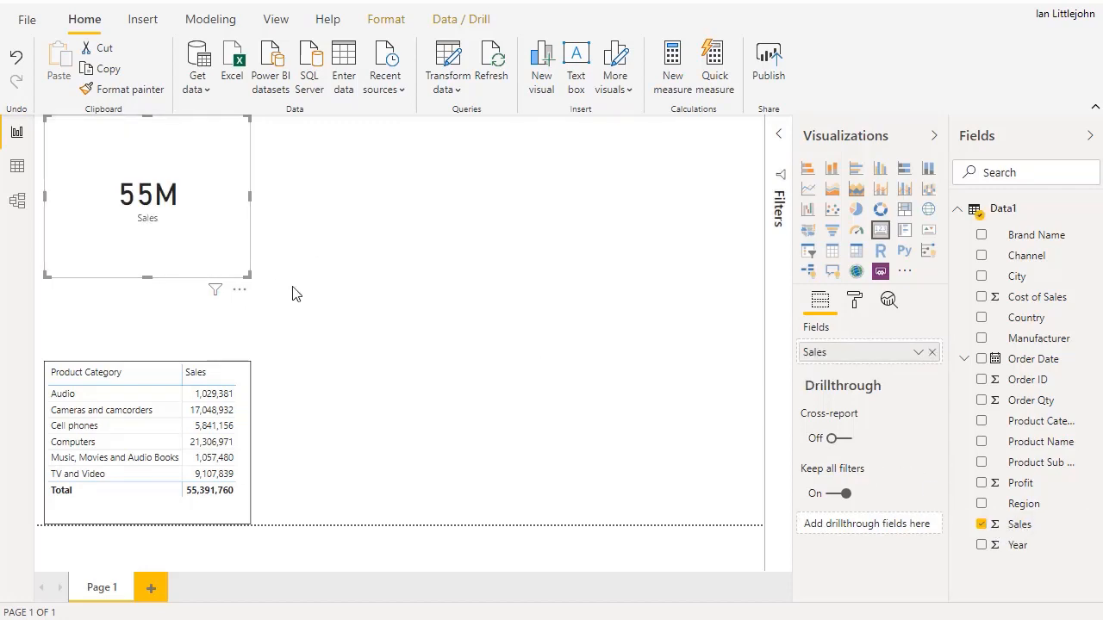
pyautogui.moveTo(240, 262); pyautogui.dragTo(185, 190)
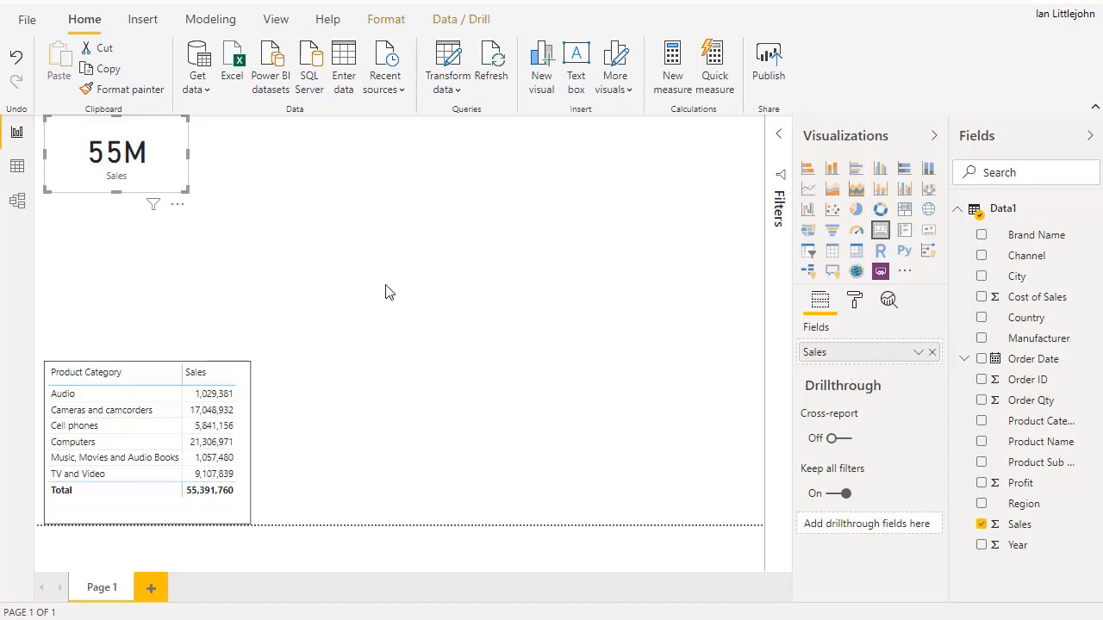
# Step: Set the Sales card's data label to 2 decimal places
pyautogui.click(861, 304)
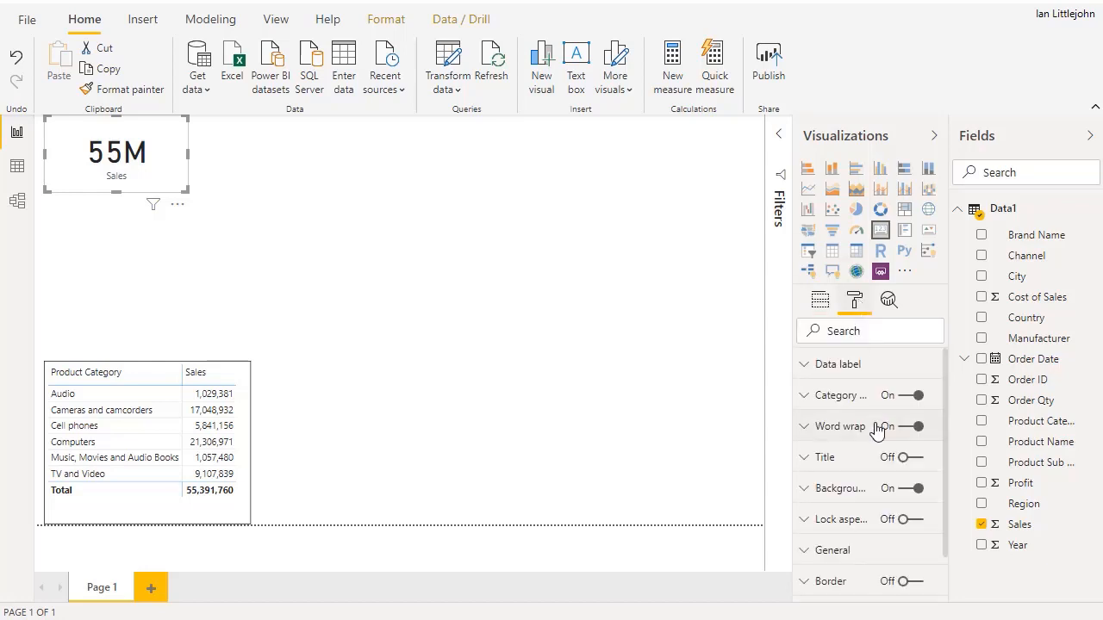
pyautogui.click(837, 365)
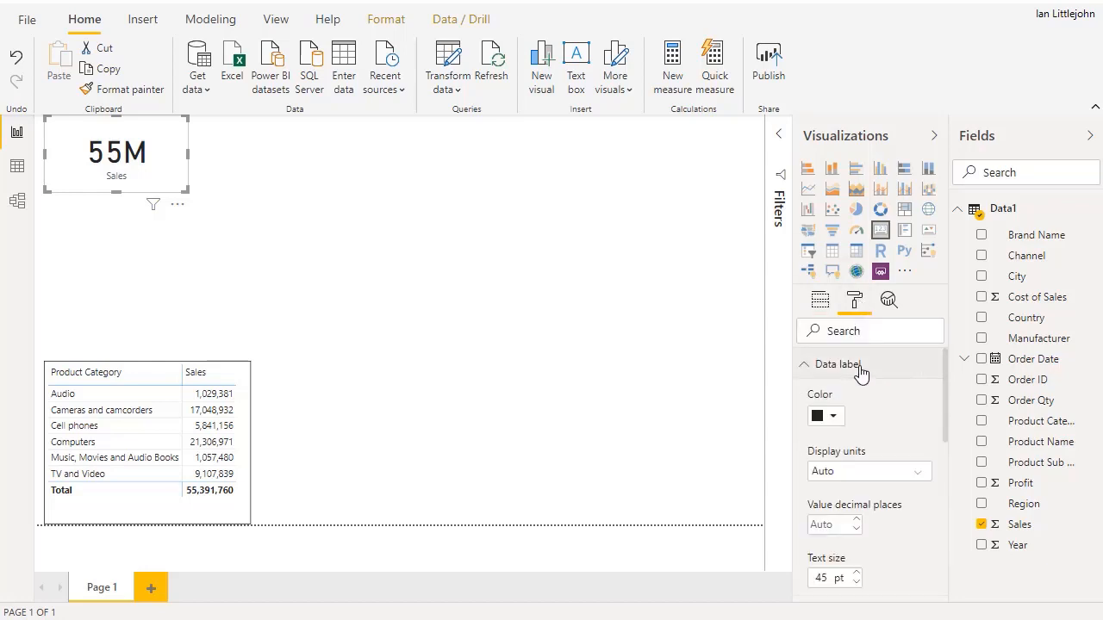
pyautogui.scroll(-2, 858, 452)
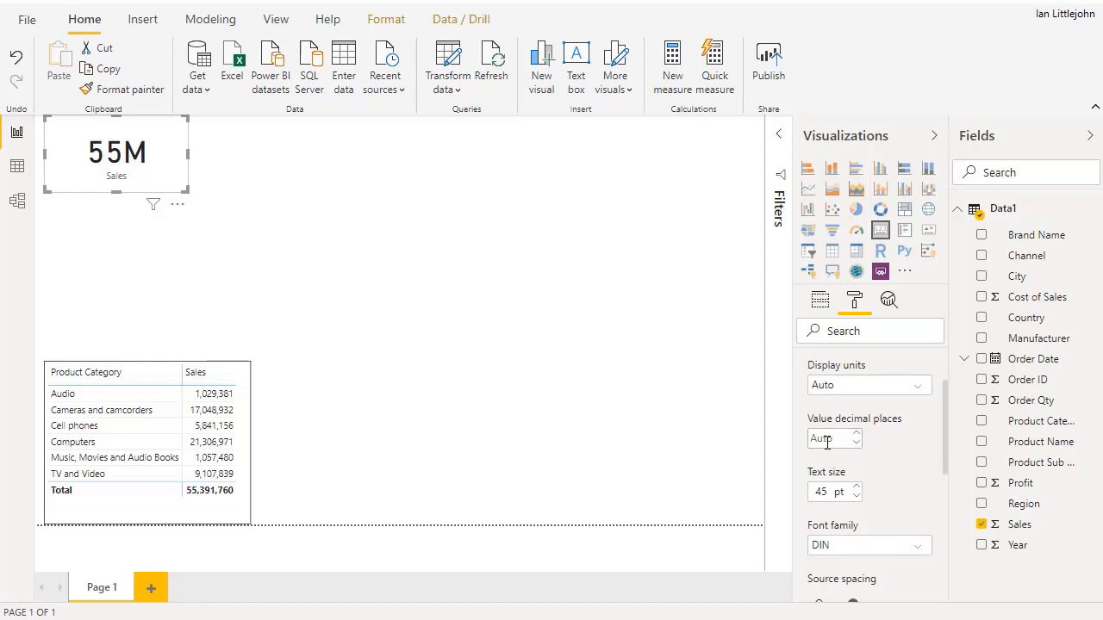
pyautogui.click(826, 440)
pyautogui.write('2')
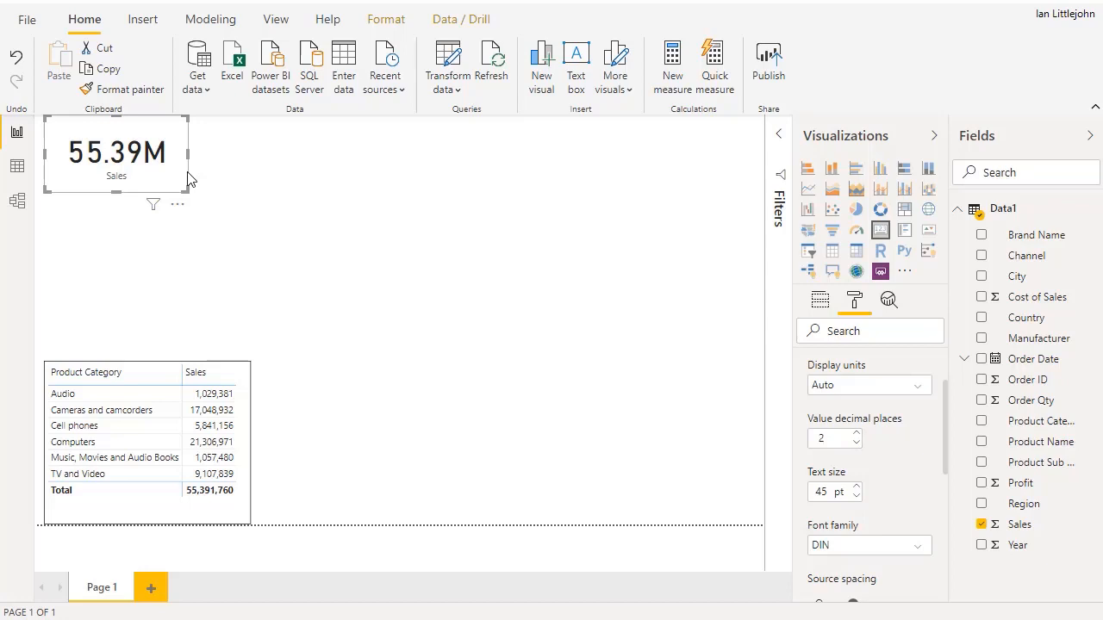
# Step: Duplicate the Sales card, place the copy directly to its right, and replace the copy's field with Profit
pyautogui.moveTo(189, 179); pyautogui.dragTo(196, 183)
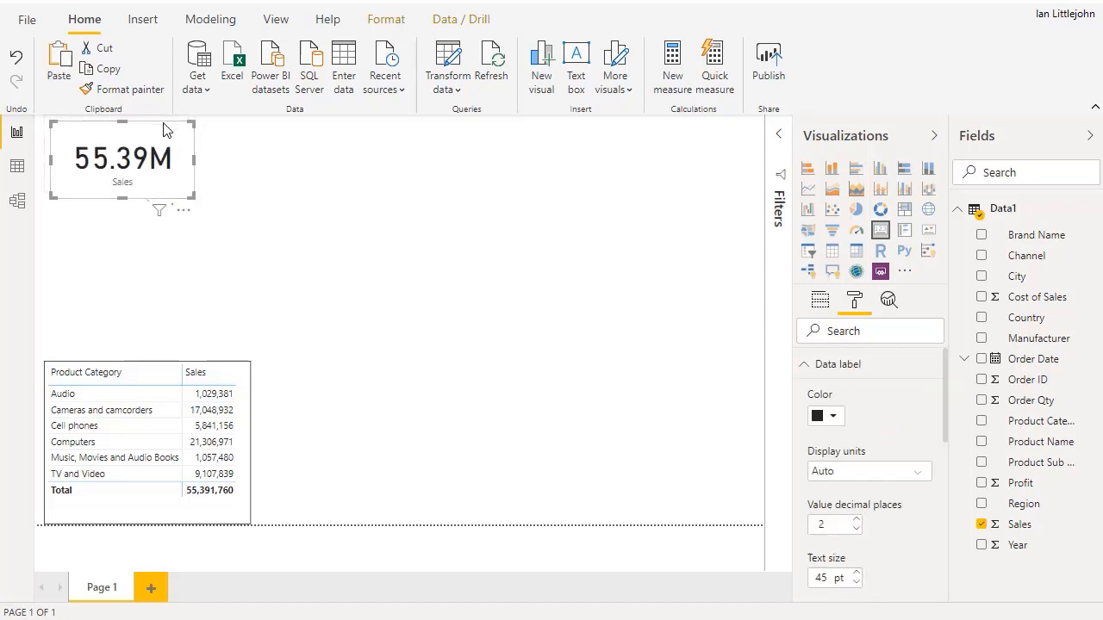
pyautogui.moveTo(186, 129); pyautogui.dragTo(287, 115)
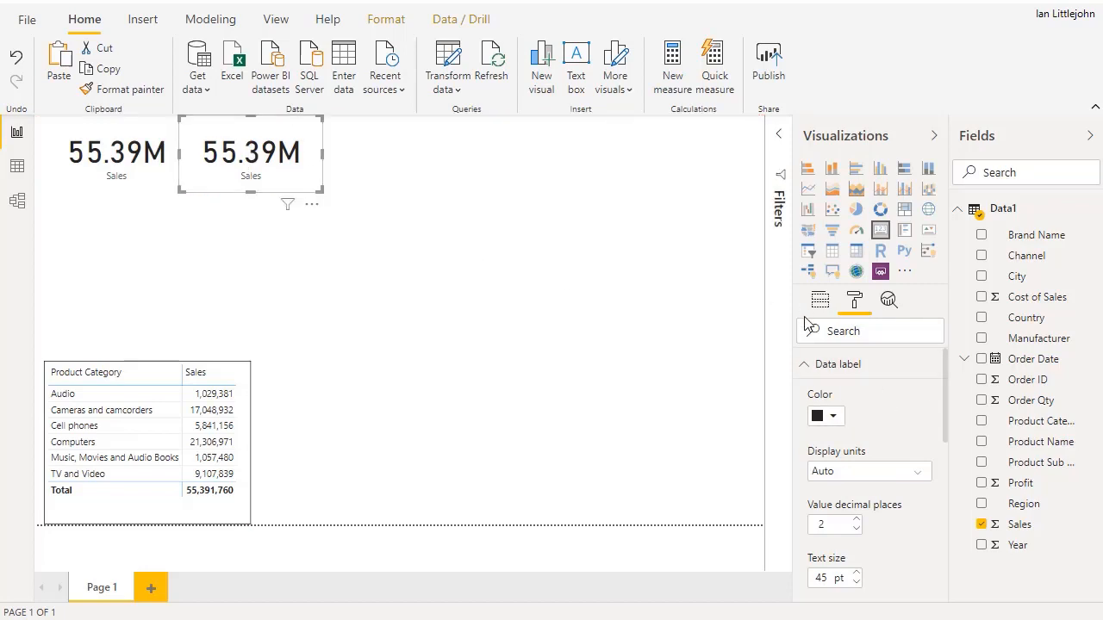
pyautogui.moveTo(1023, 483); pyautogui.dragTo(873, 353)
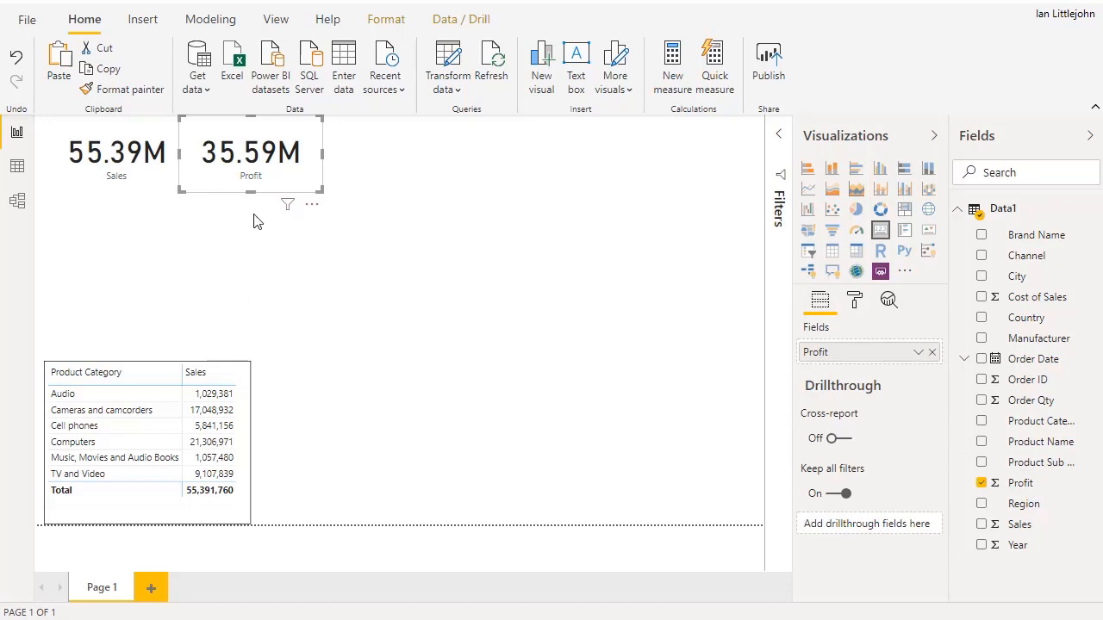
# Step: Turn on the border for both the Profit card and the Sales card
pyautogui.click(853, 303)
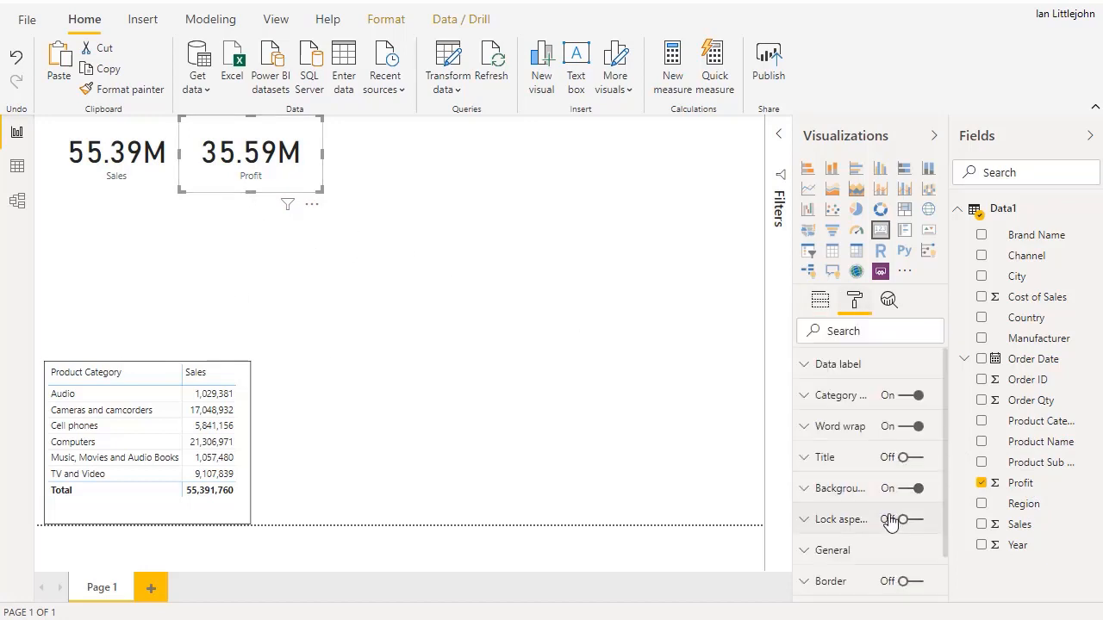
pyautogui.click(911, 581)
pyautogui.click(175, 189)
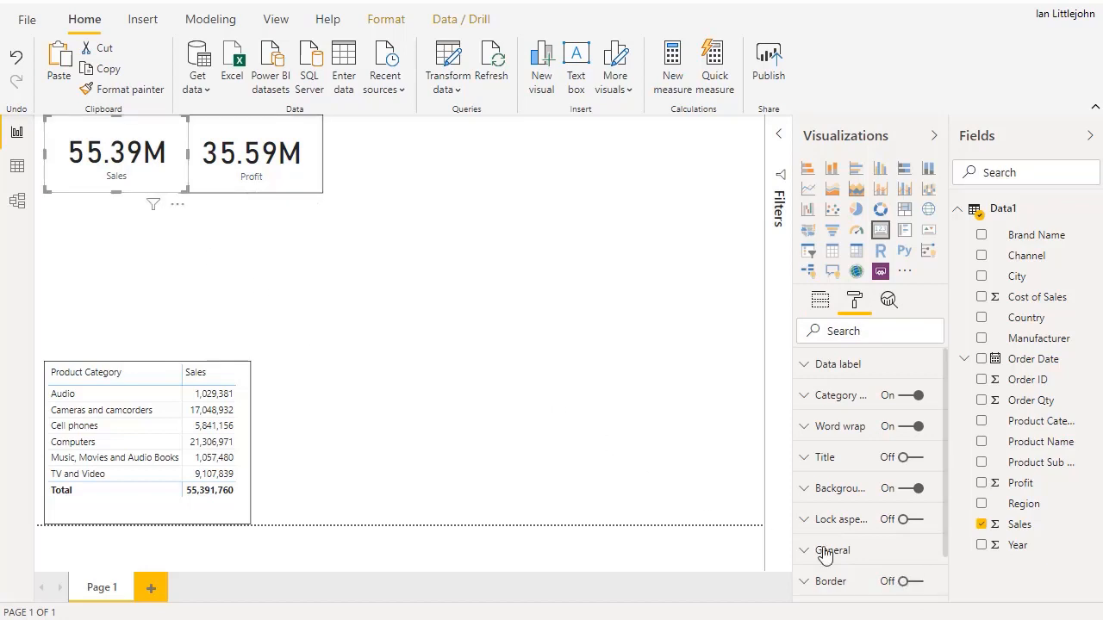
# Step: Duplicate the Profit card and place the copy directly to its right, aligned with the page's upper edge
pyautogui.click(293, 191)
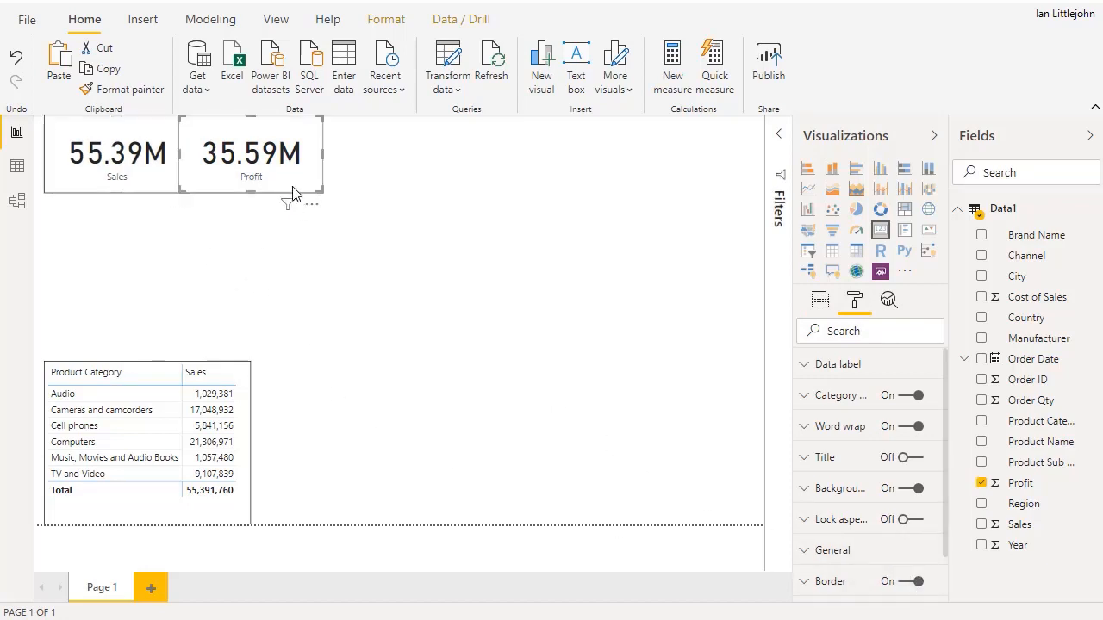
pyautogui.hotkey('ctrl', 'c')
pyautogui.hotkey('ctrl', 'v')
pyautogui.moveTo(278, 129); pyautogui.dragTo(417, 126)
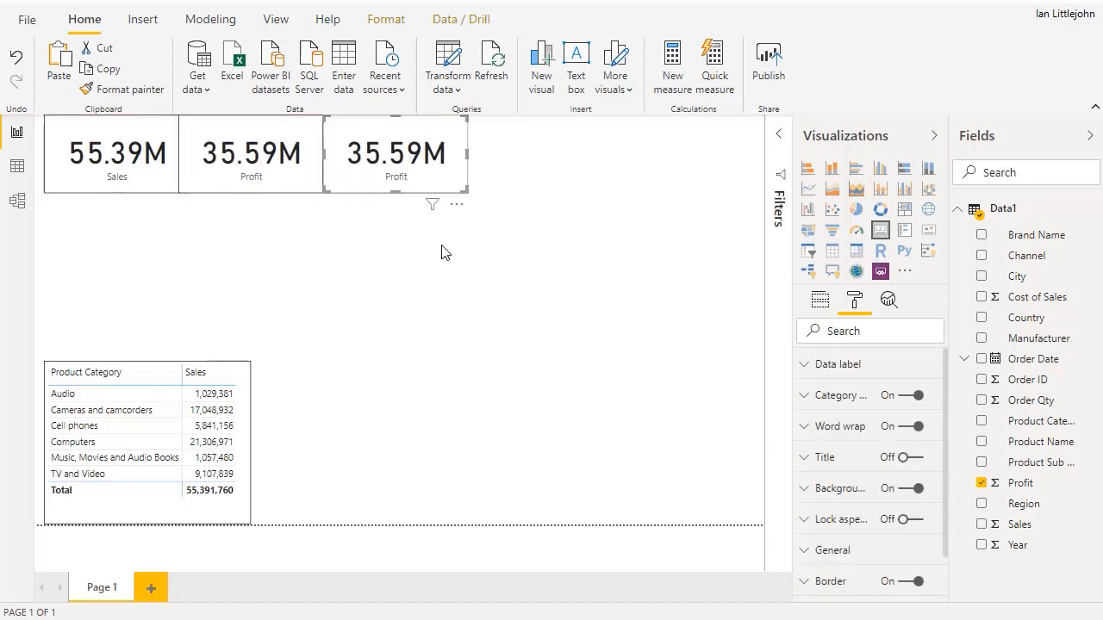
# Step: Replace the third card's Profit field with Sales and summarize it as an average
pyautogui.click(1019, 526)
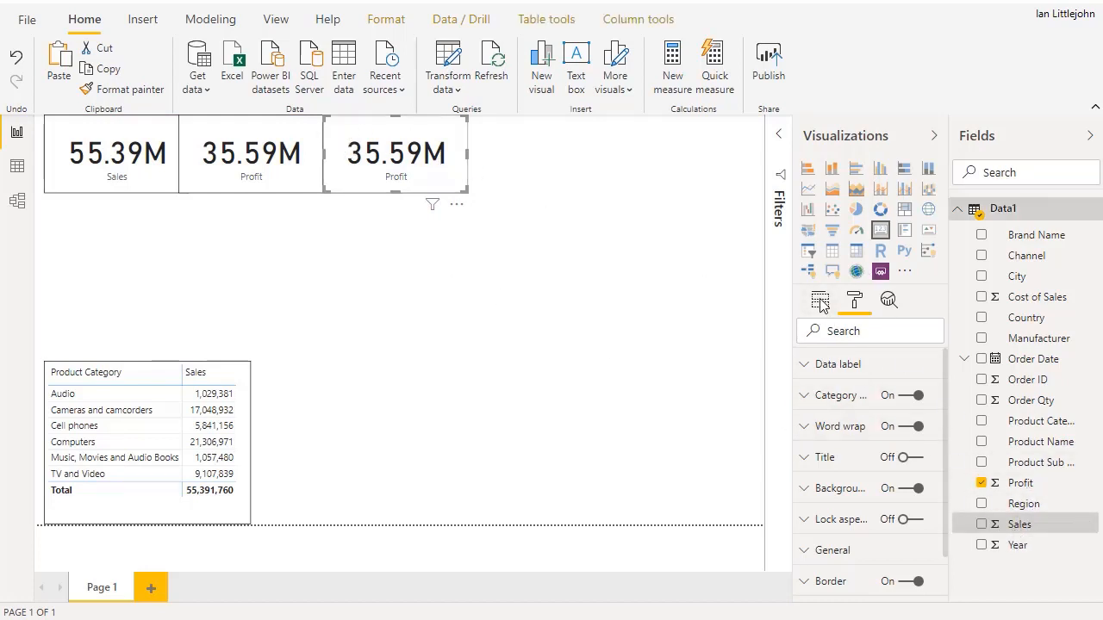
pyautogui.moveTo(1060, 525); pyautogui.dragTo(884, 362)
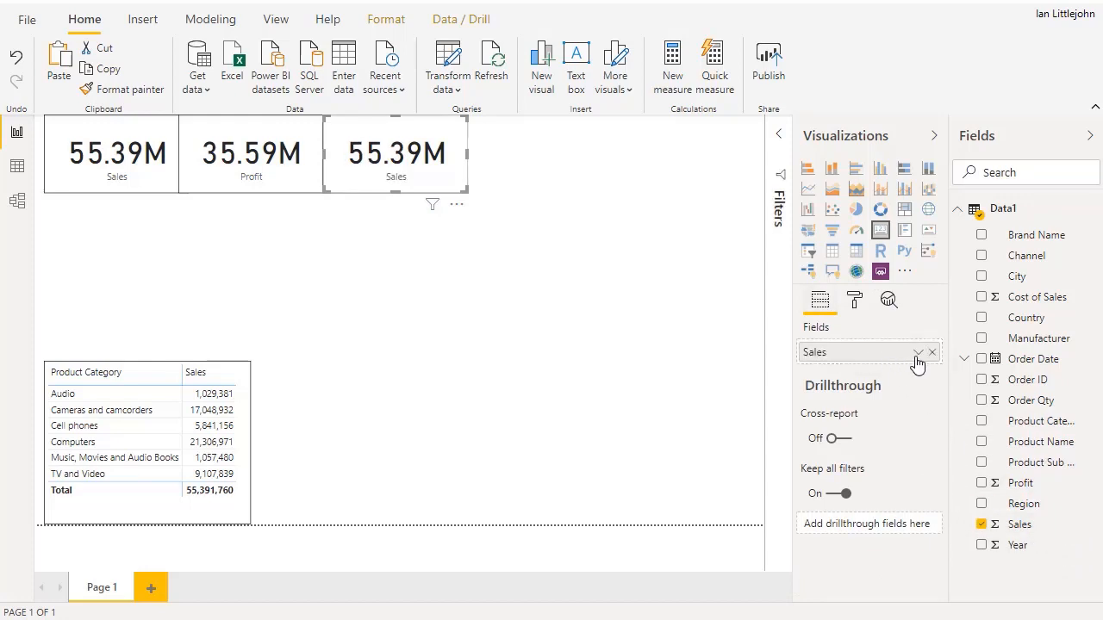
pyautogui.click(916, 356)
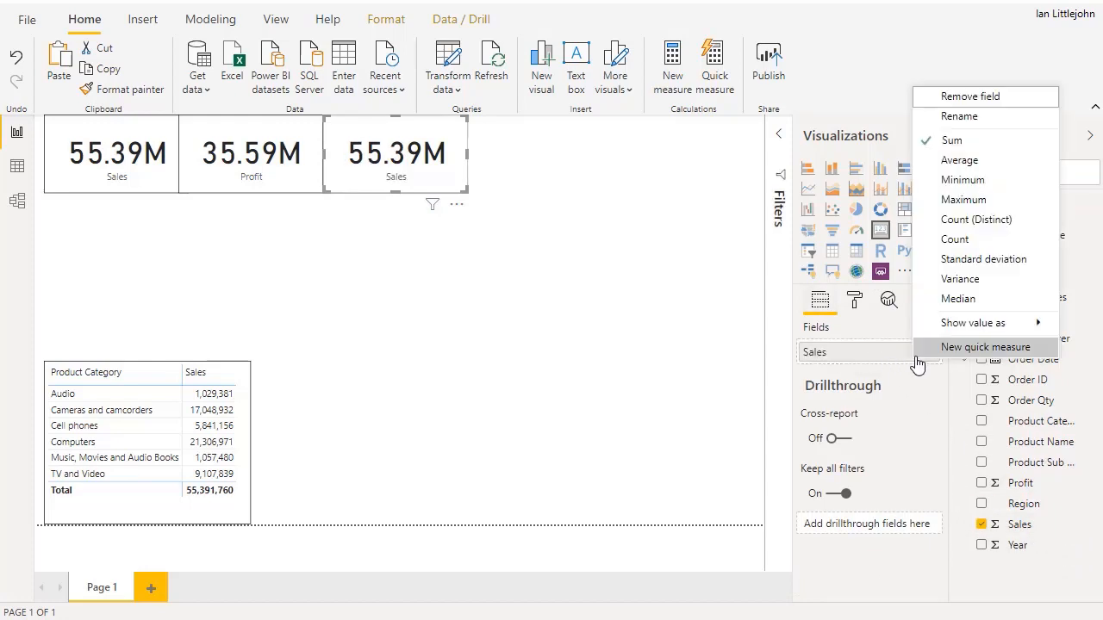
pyautogui.click(958, 160)
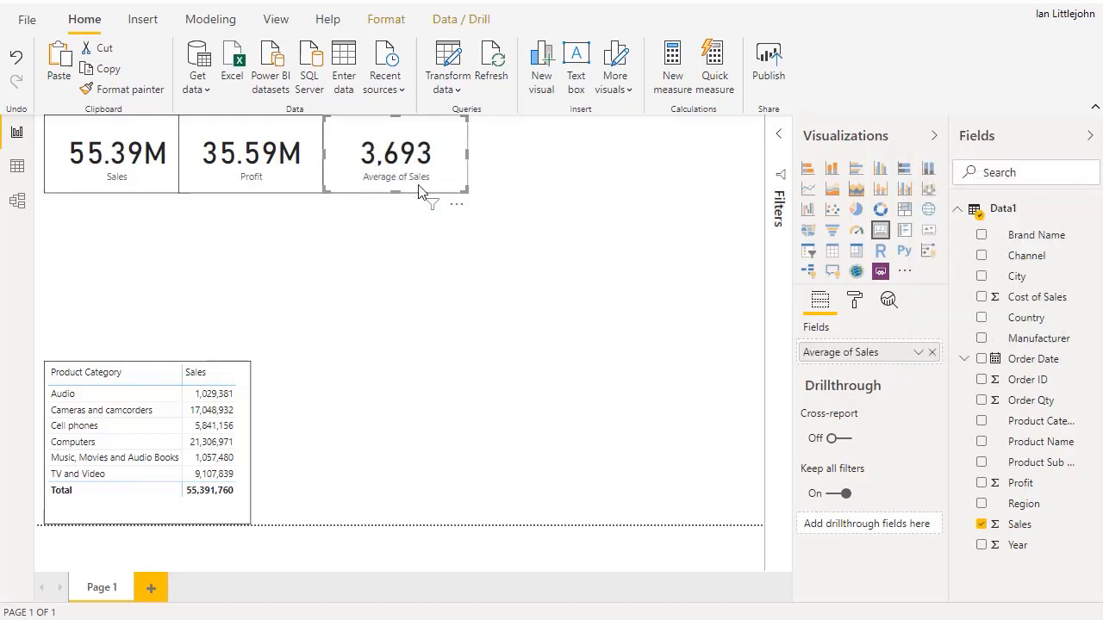
pyautogui.click(396, 241)
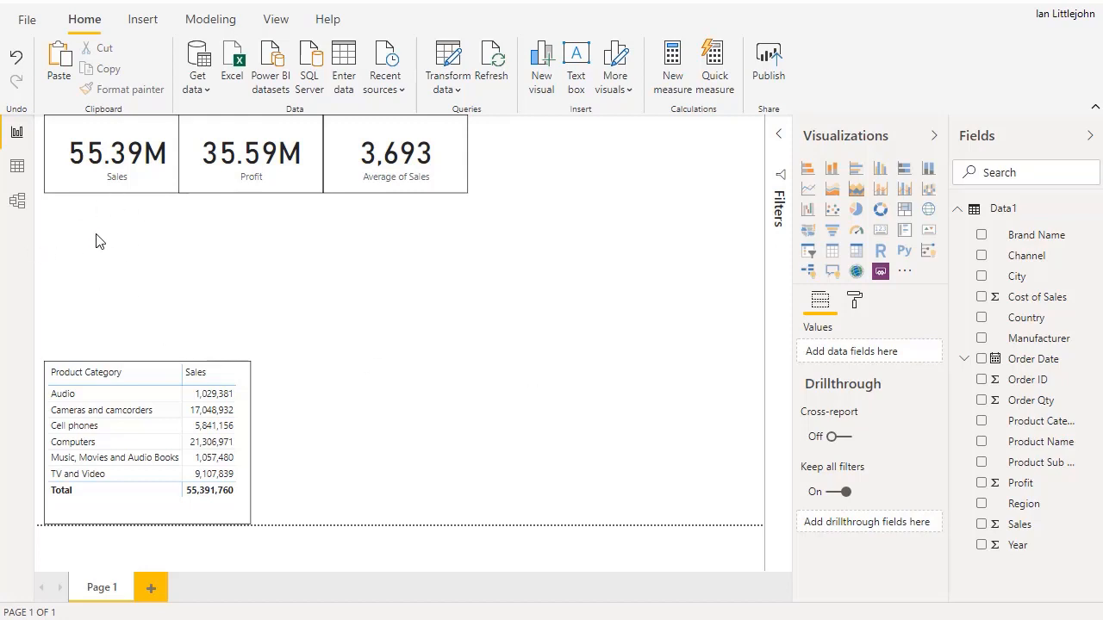
# Step: Add a line chart below the cards and enlarge it to fill the space above the table, ending at the Profit card's outer edge
pyautogui.click(808, 188)
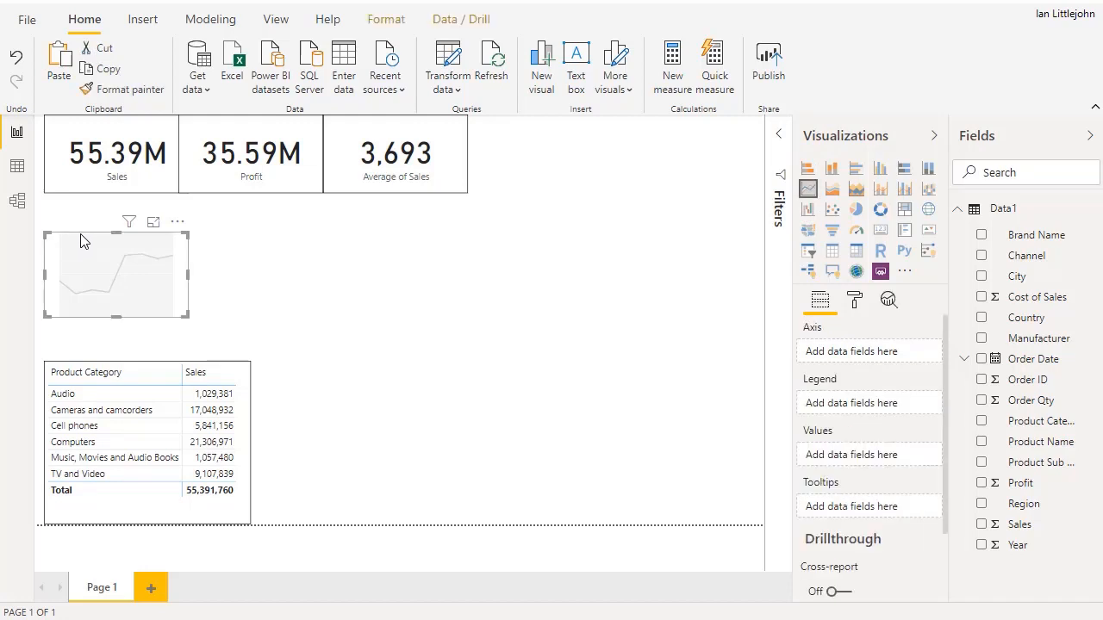
pyautogui.moveTo(84, 236); pyautogui.dragTo(86, 216)
pyautogui.moveTo(188, 290); pyautogui.dragTo(322, 370)
pyautogui.click(283, 291)
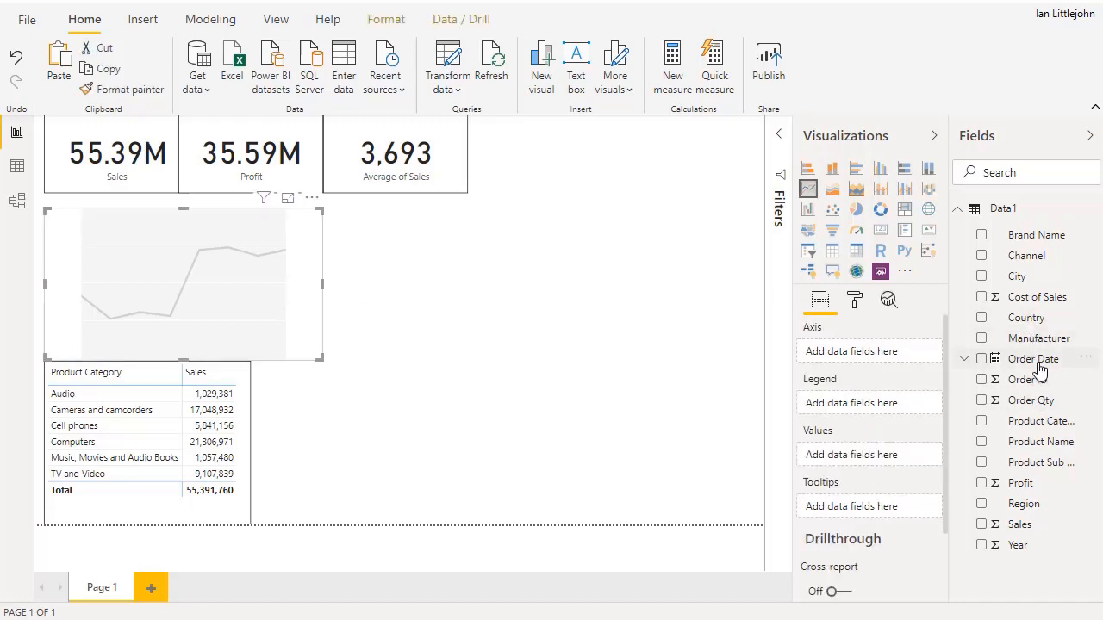
# Step: Plot Sales by Order Date in the line chart and expand the date hierarchy down to month level
pyautogui.moveTo(1040, 369); pyautogui.dragTo(889, 357)
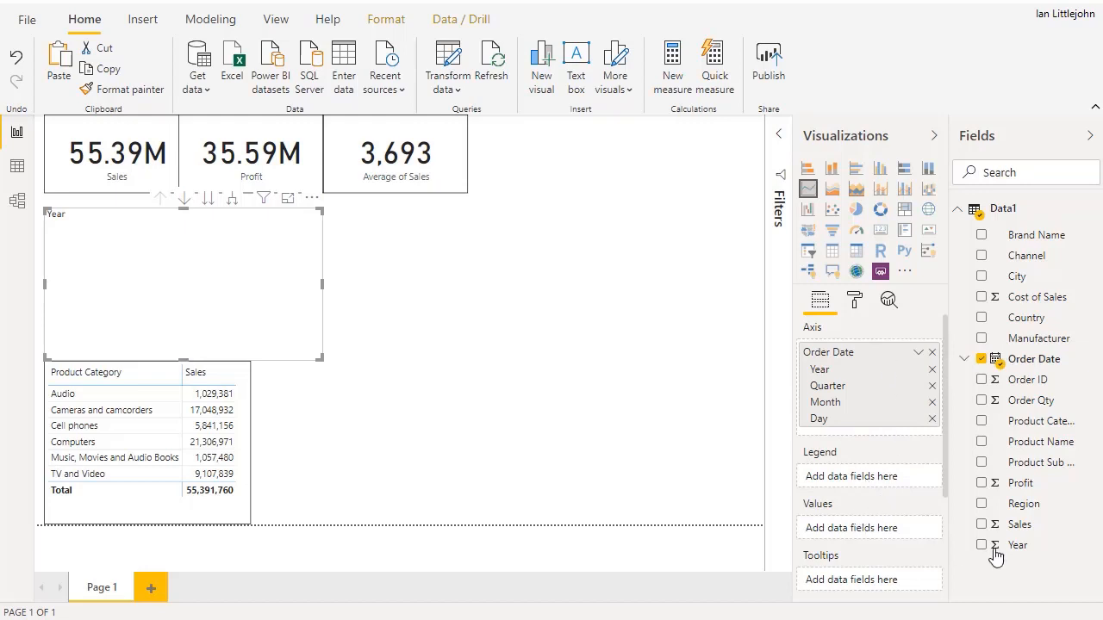
pyautogui.moveTo(1020, 526); pyautogui.dragTo(894, 539)
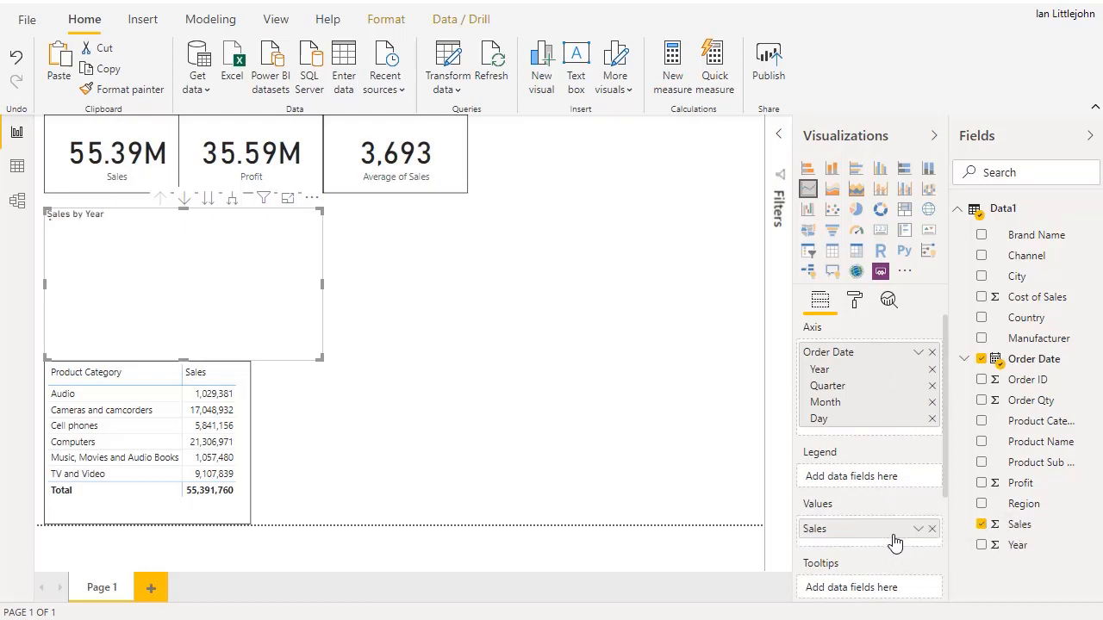
pyautogui.moveTo(259, 298)
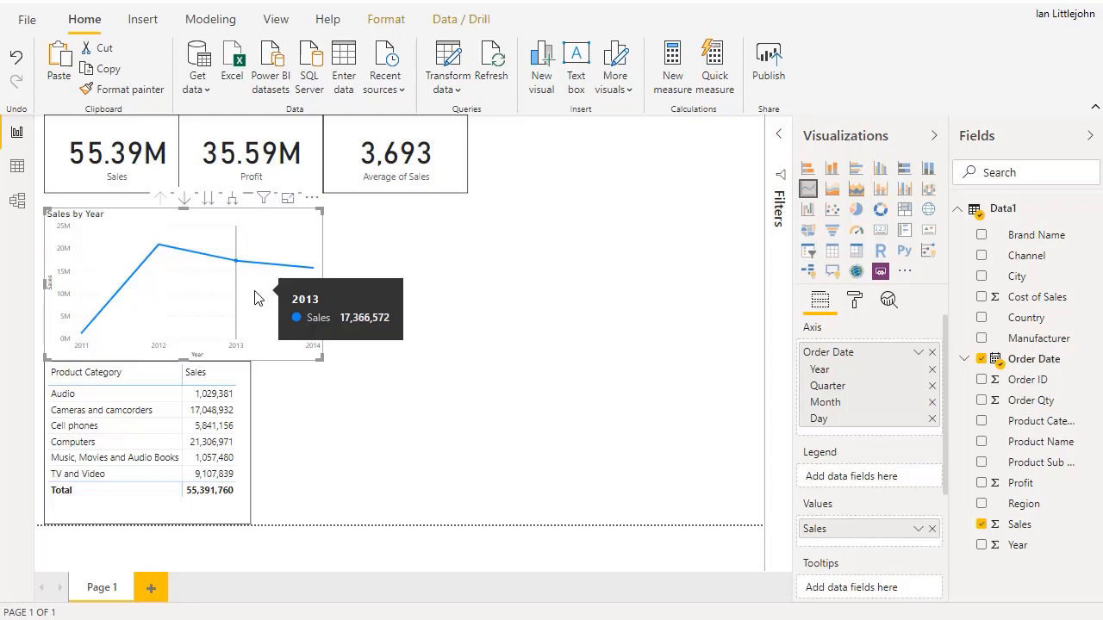
pyautogui.click(232, 207)
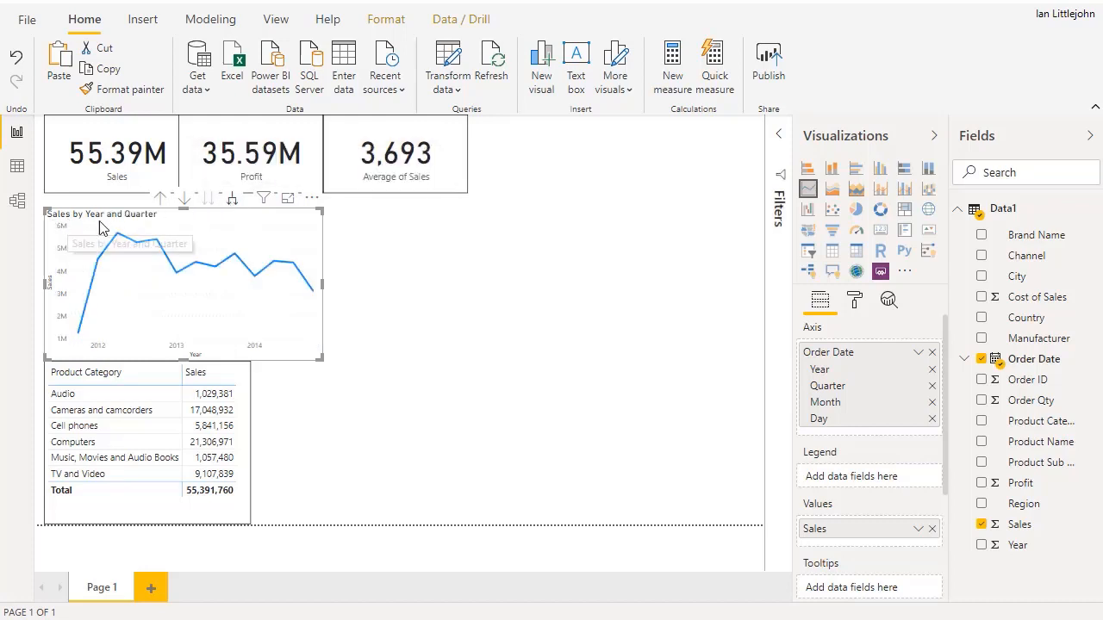
pyautogui.click(233, 200)
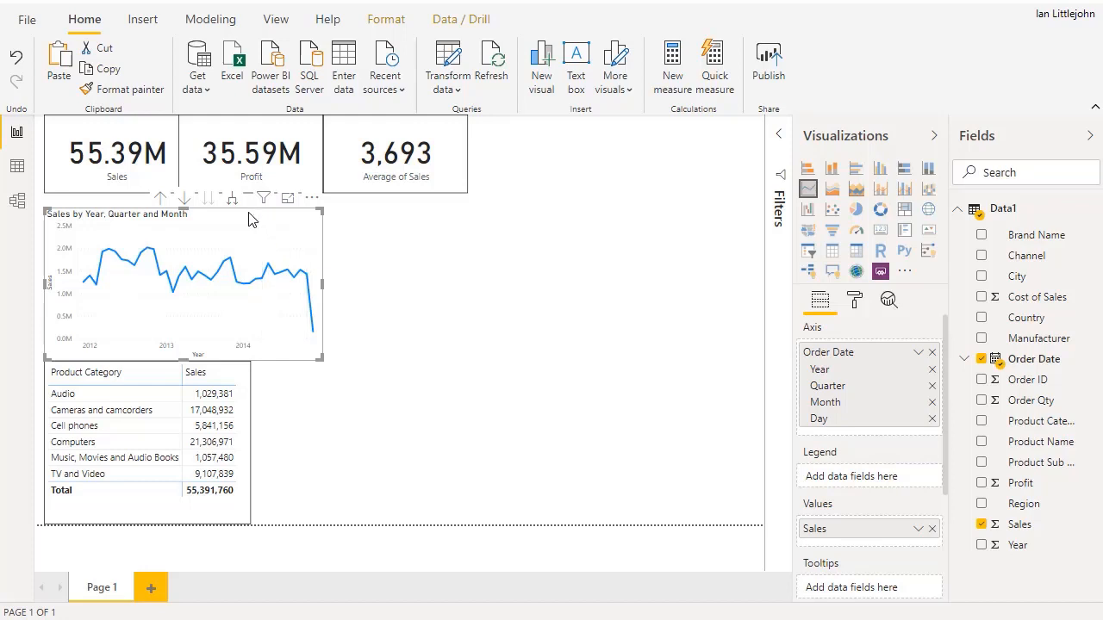
# Step: Turn on the border for the line chart
pyautogui.click(855, 301)
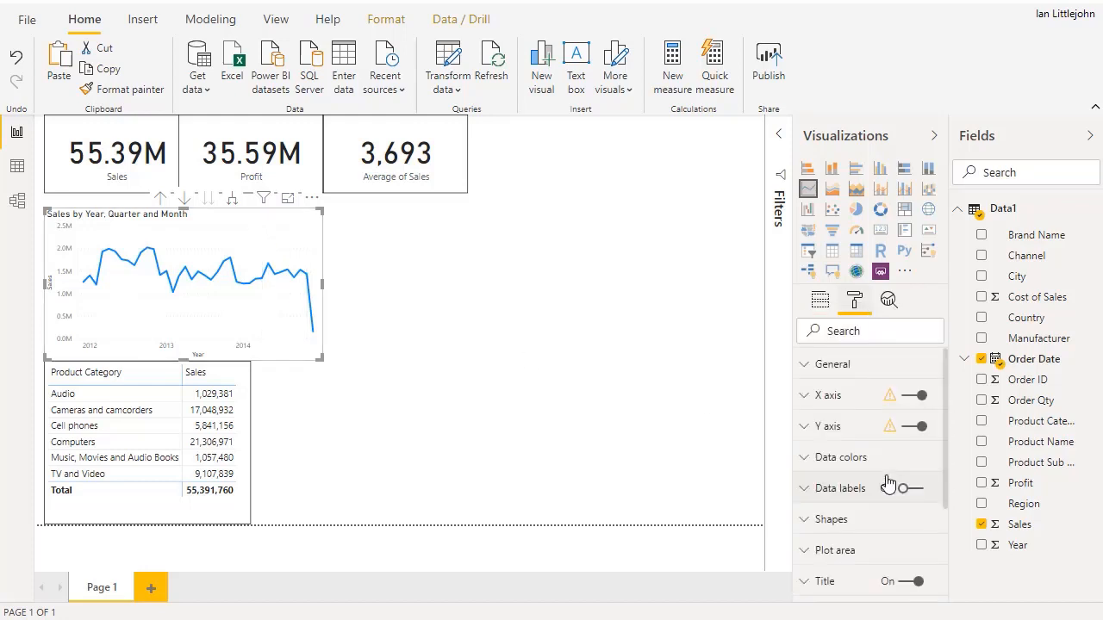
pyautogui.scroll(-4, 888, 487)
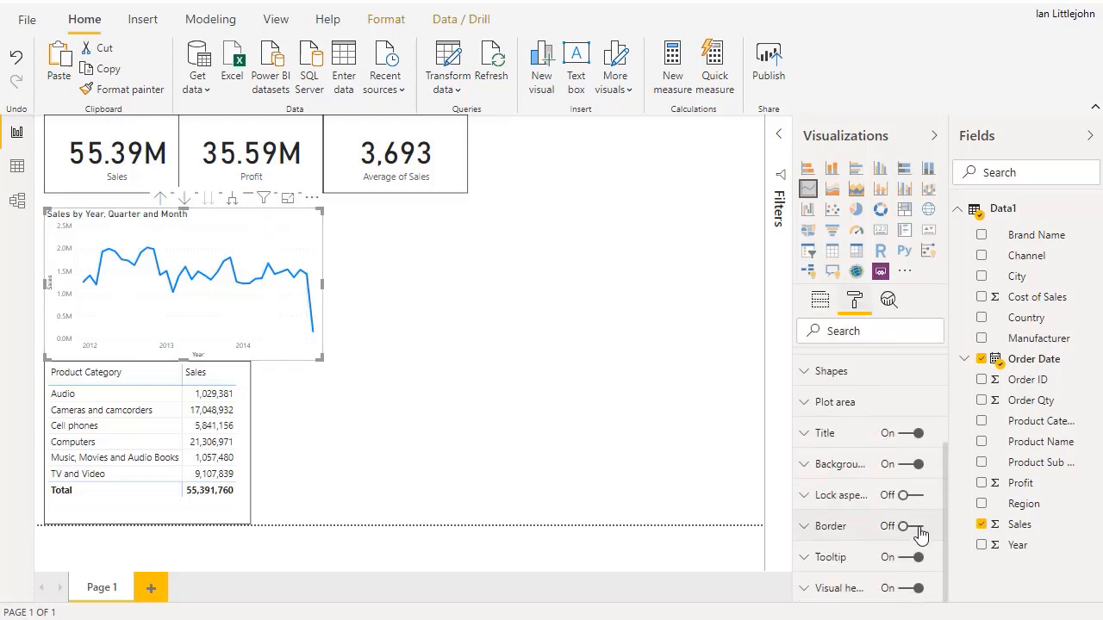
pyautogui.click(919, 529)
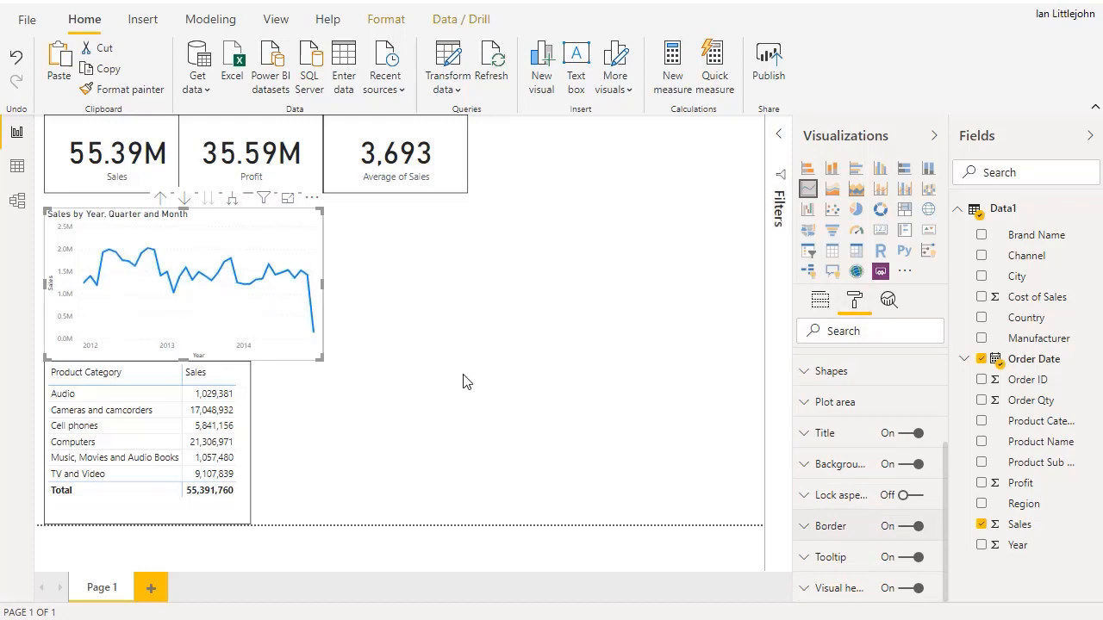
pyautogui.click(419, 325)
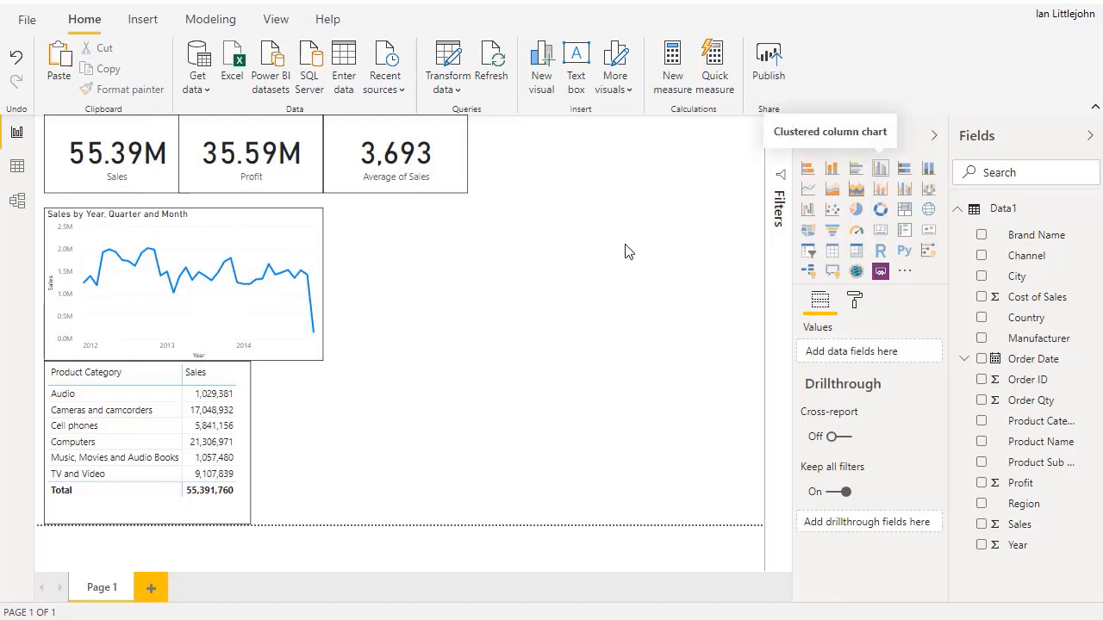
# Step: Add a clustered column chart beside the line chart at the same height, showing Profit by Manufacturer
pyautogui.click(879, 168)
pyautogui.moveTo(465, 362); pyautogui.dragTo(627, 365)
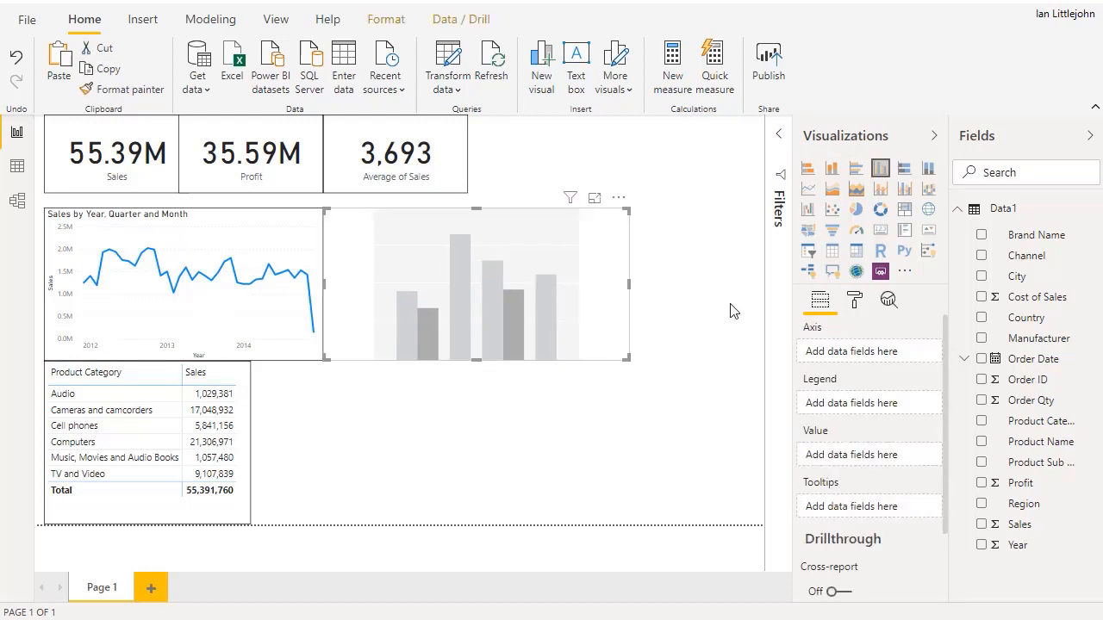
pyautogui.moveTo(1025, 342); pyautogui.dragTo(853, 360)
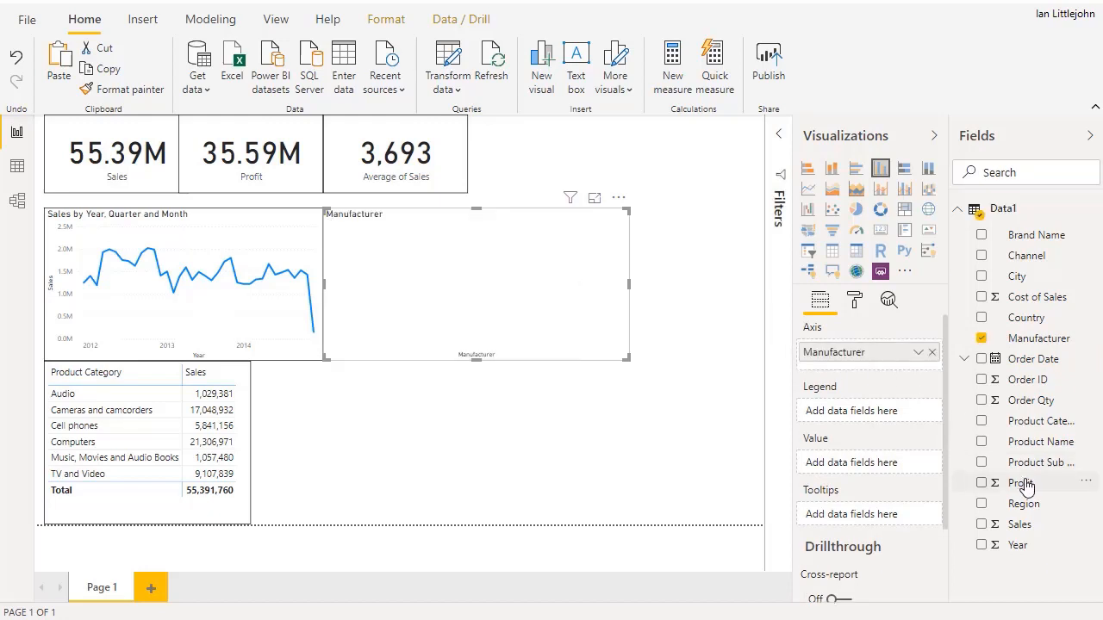
pyautogui.moveTo(1016, 483); pyautogui.dragTo(871, 467)
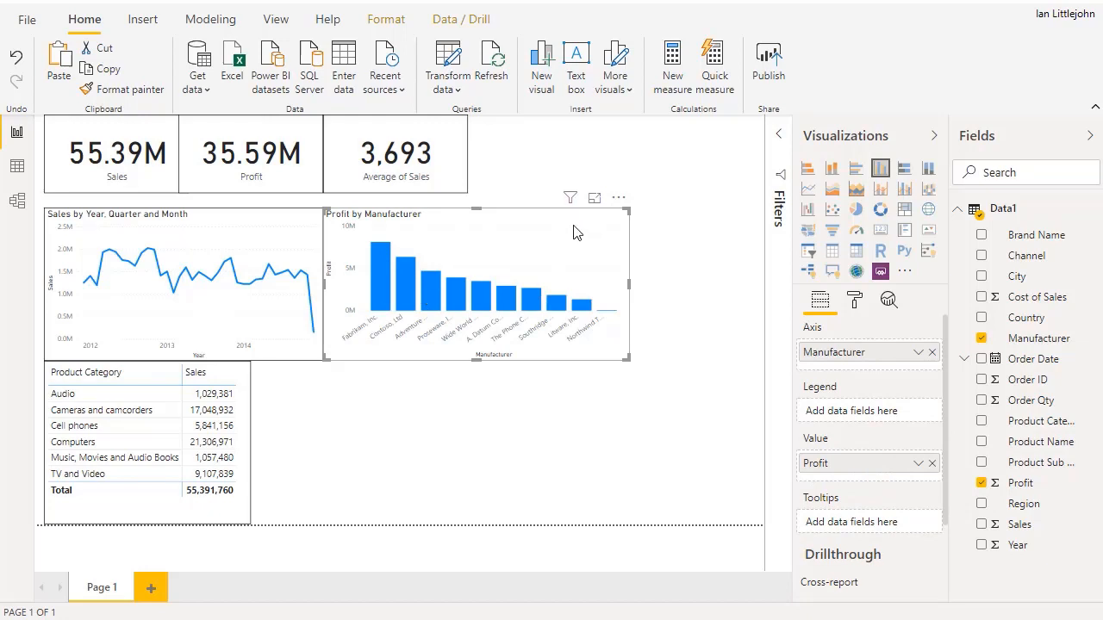
# Step: Turn on the border for the Profit by Manufacturer column chart
pyautogui.click(854, 300)
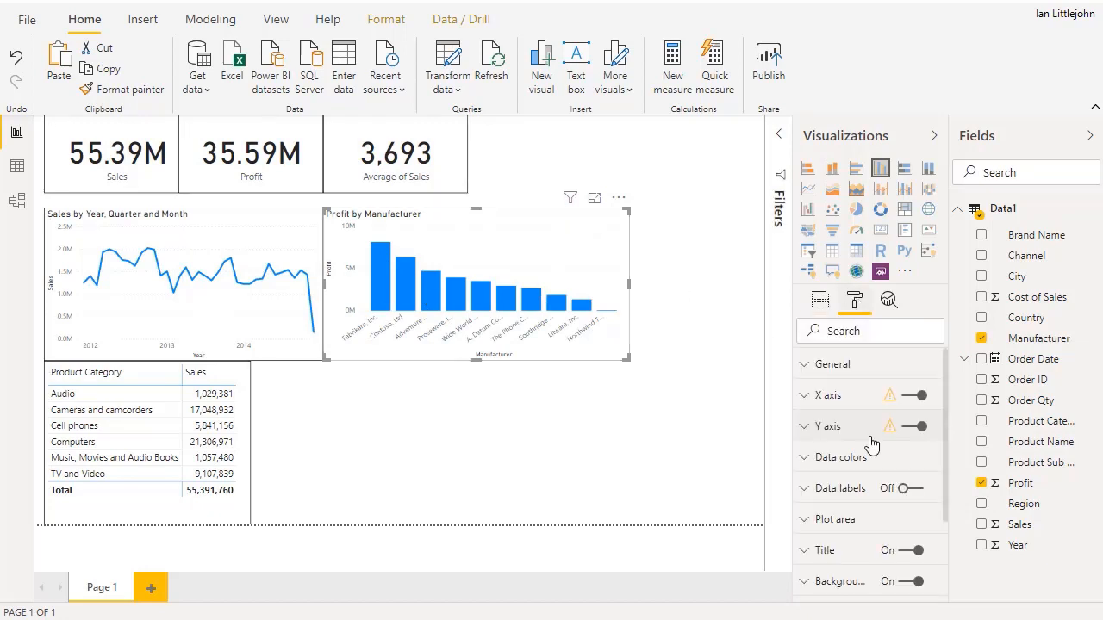
pyautogui.scroll(-5, 872, 444)
pyautogui.click(673, 265)
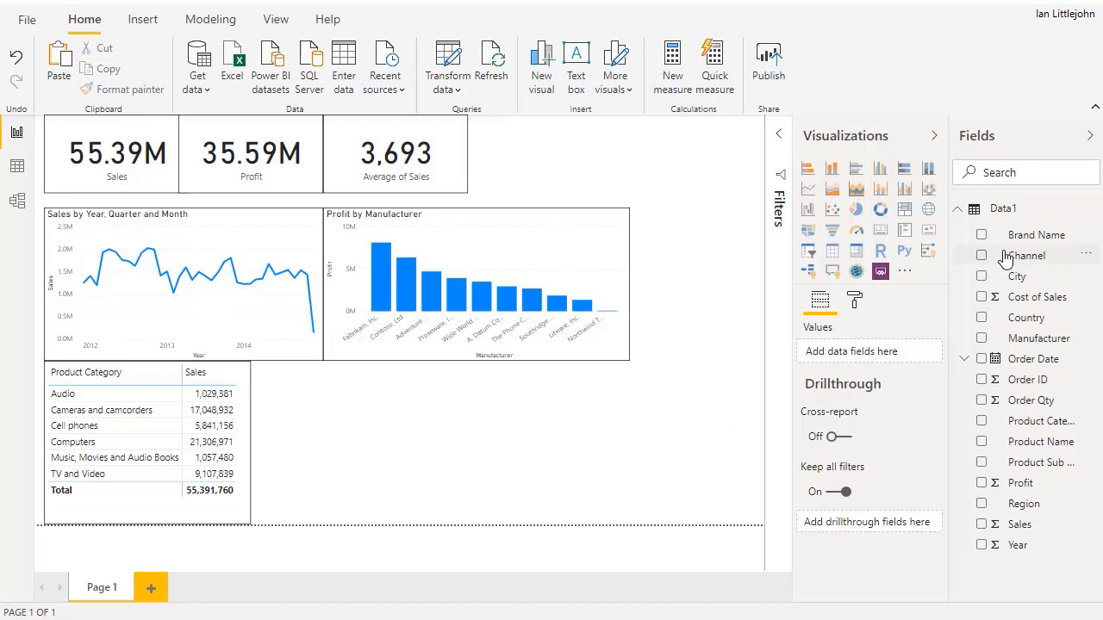
# Step: Add a pie chart beside the product category table, matching its height, with Channel as legend and Profit as values
pyautogui.click(857, 214)
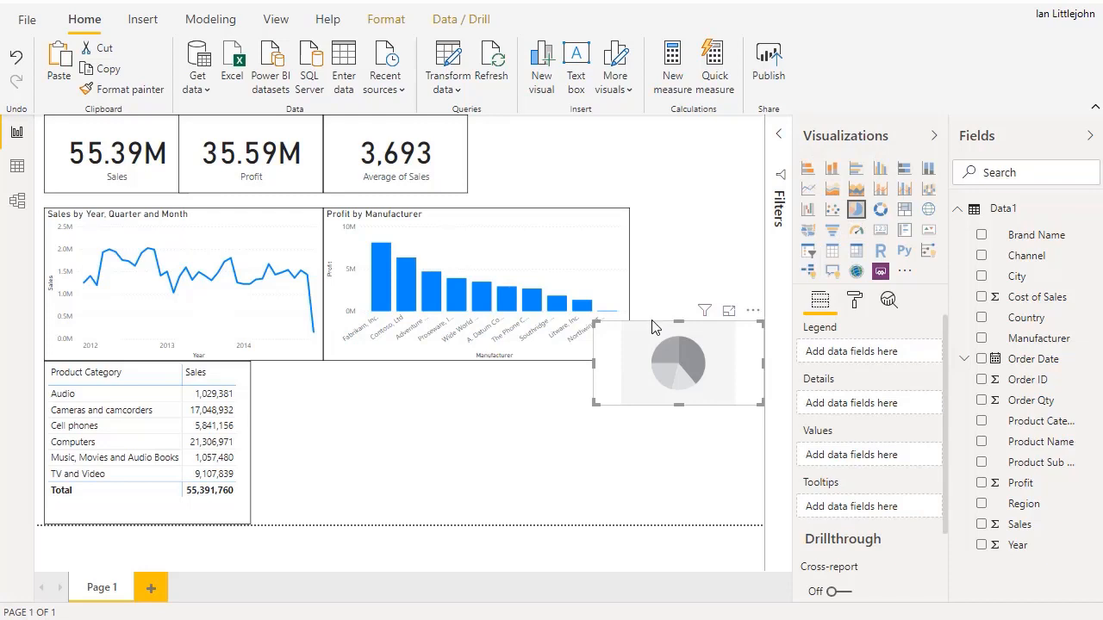
pyautogui.moveTo(652, 326); pyautogui.dragTo(507, 520)
pyautogui.click(410, 436)
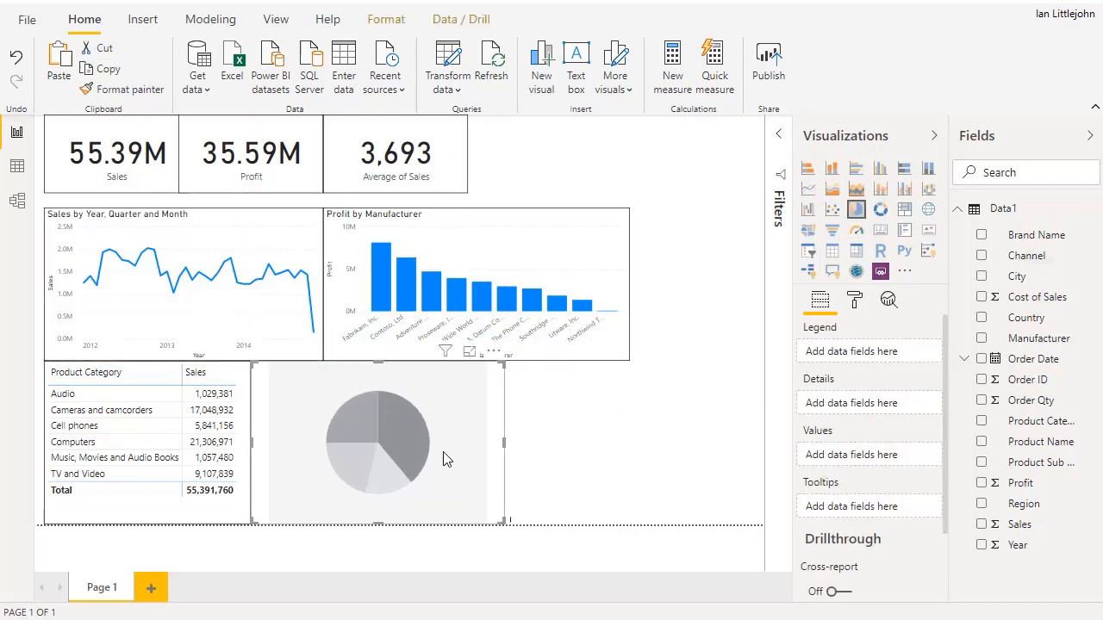
pyautogui.moveTo(1026, 257); pyautogui.dragTo(879, 358)
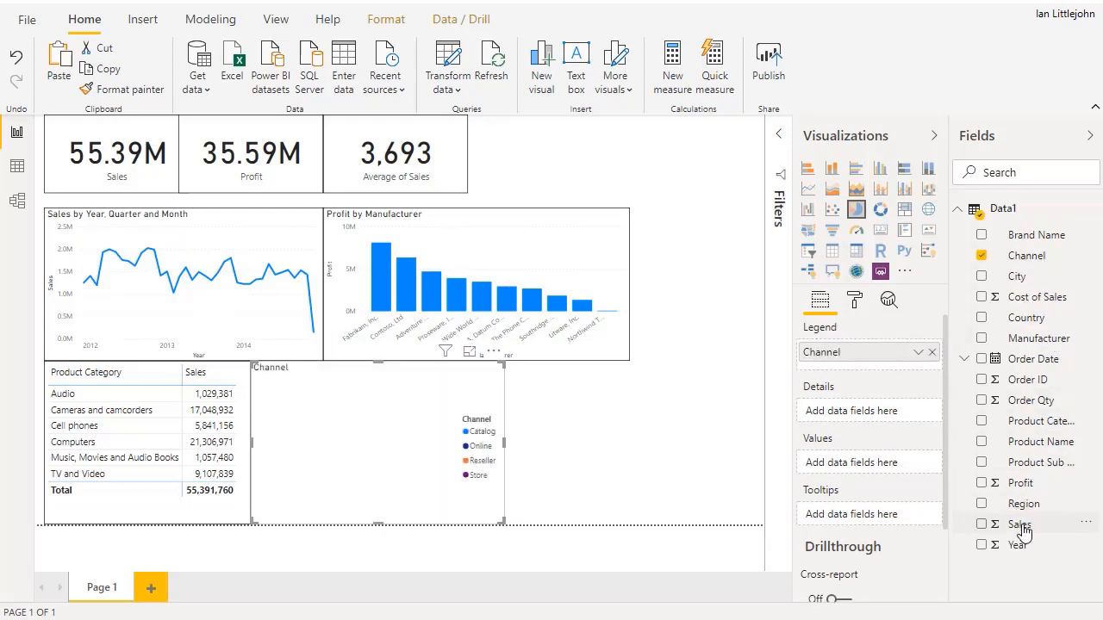
pyautogui.moveTo(1020, 483); pyautogui.dragTo(881, 470)
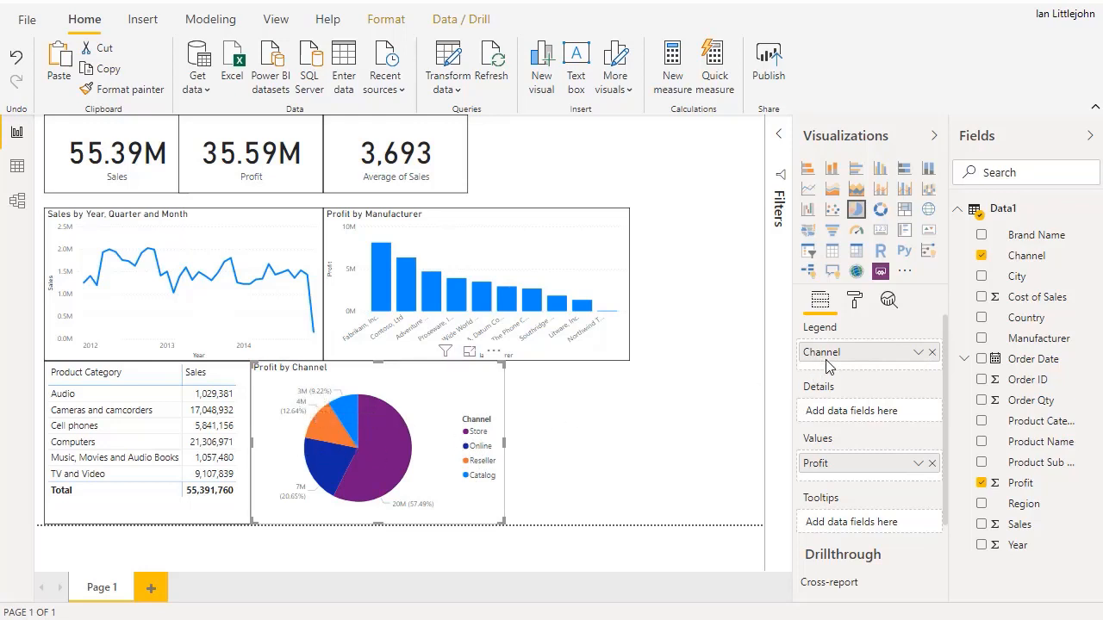
# Step: Set the pie chart's detail label style to Category, percent of total
pyautogui.click(854, 299)
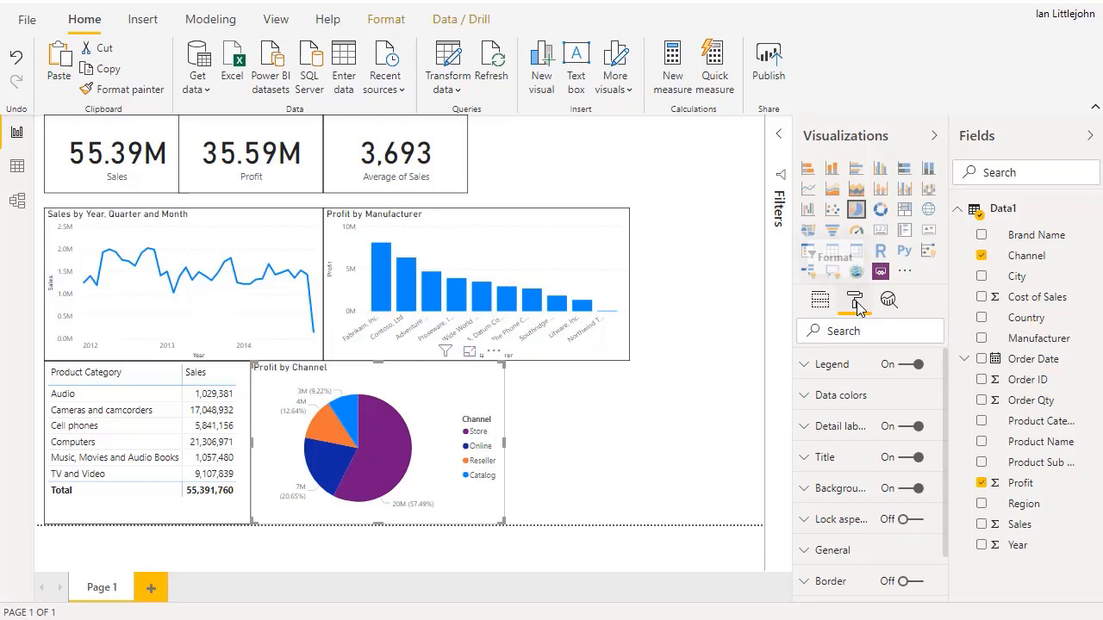
pyautogui.click(850, 429)
pyautogui.scroll(-10, 851, 429)
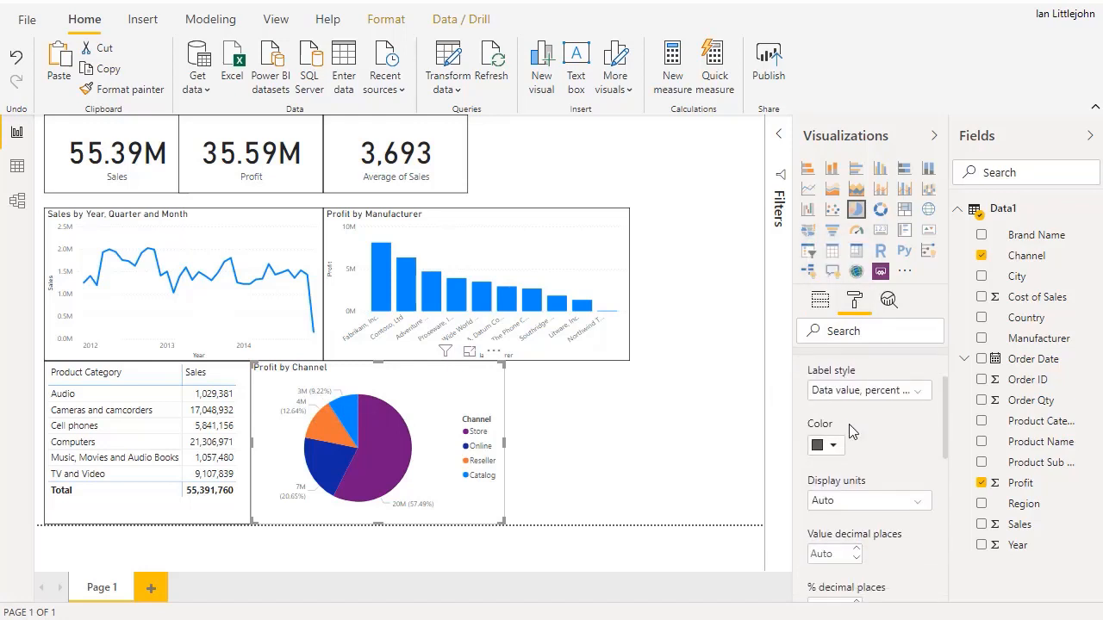
pyautogui.scroll(5, 851, 430)
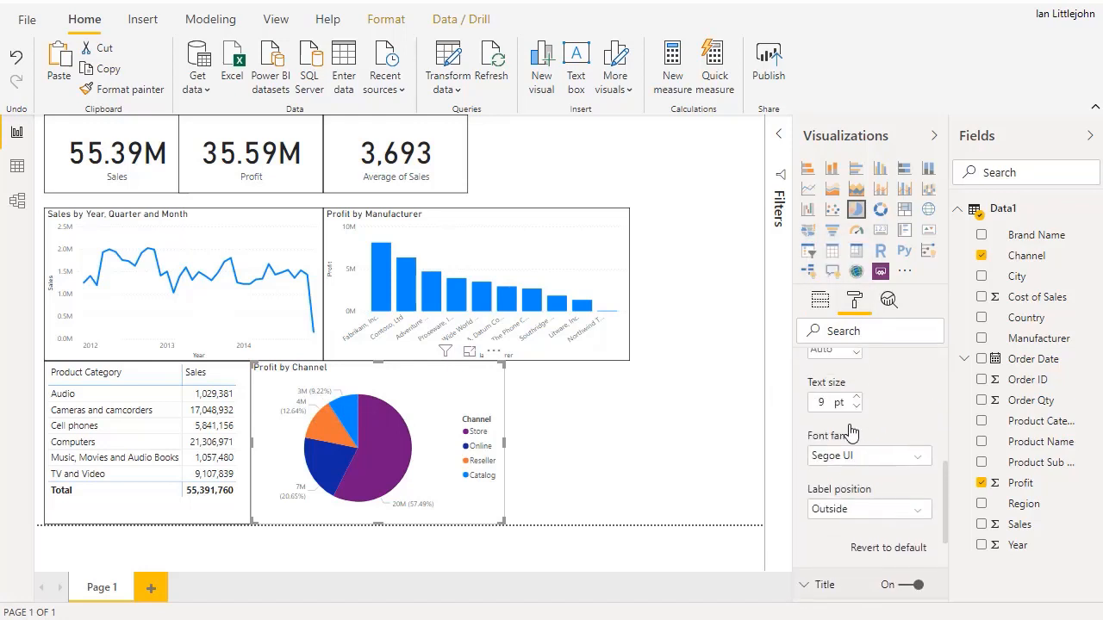
pyautogui.scroll(2, 867, 417)
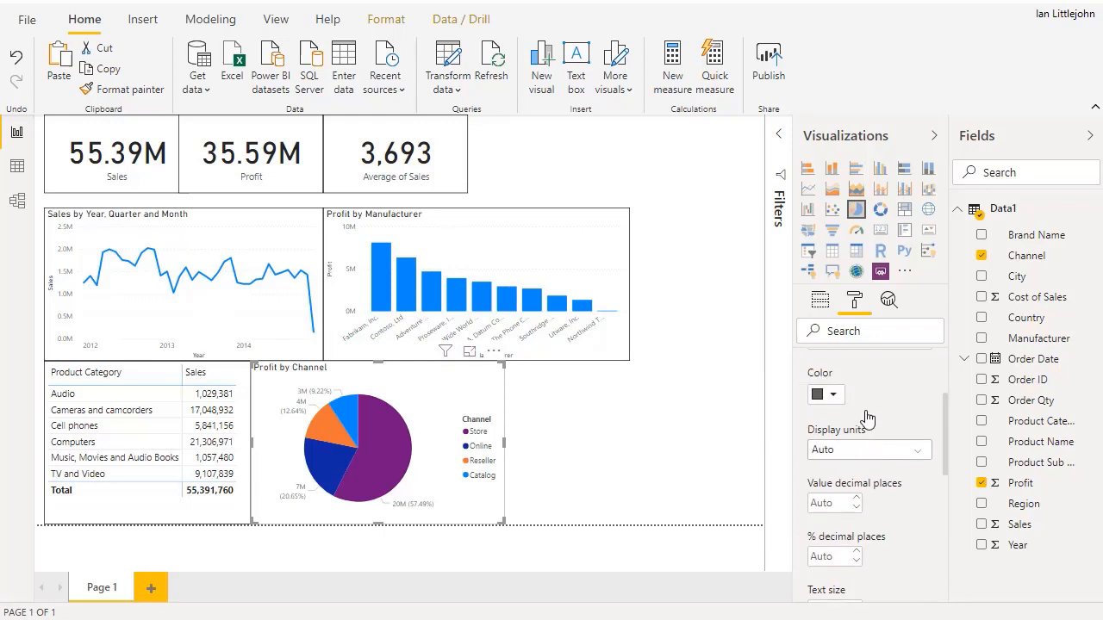
pyautogui.click(877, 393)
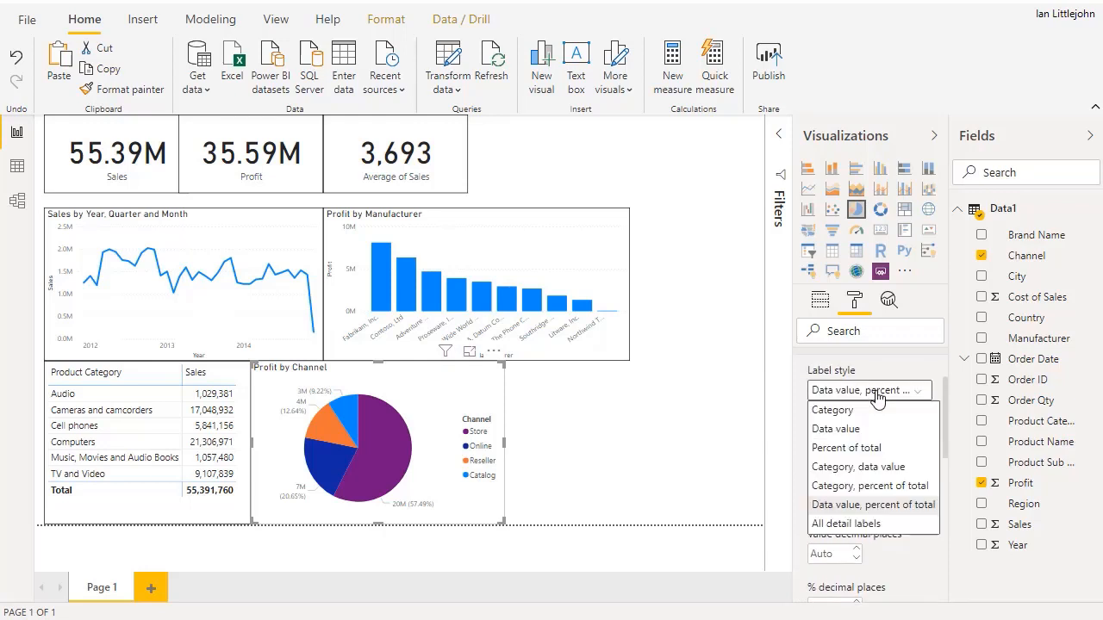
pyautogui.click(871, 487)
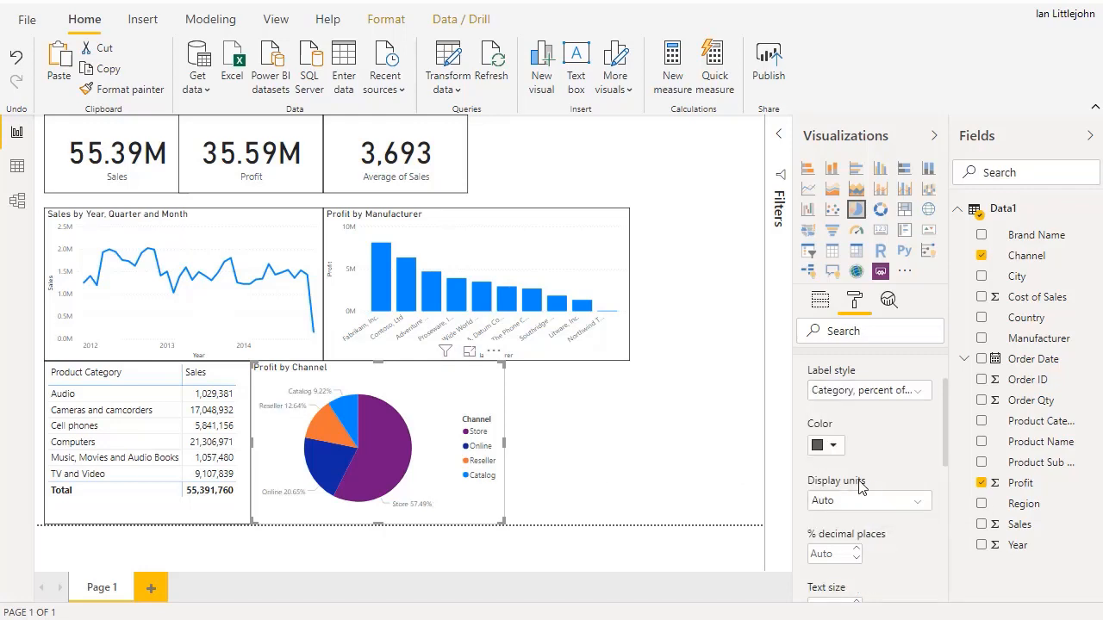
# Step: Increase the pie chart's detail label text size to 12 pt
pyautogui.scroll(-5, 859, 487)
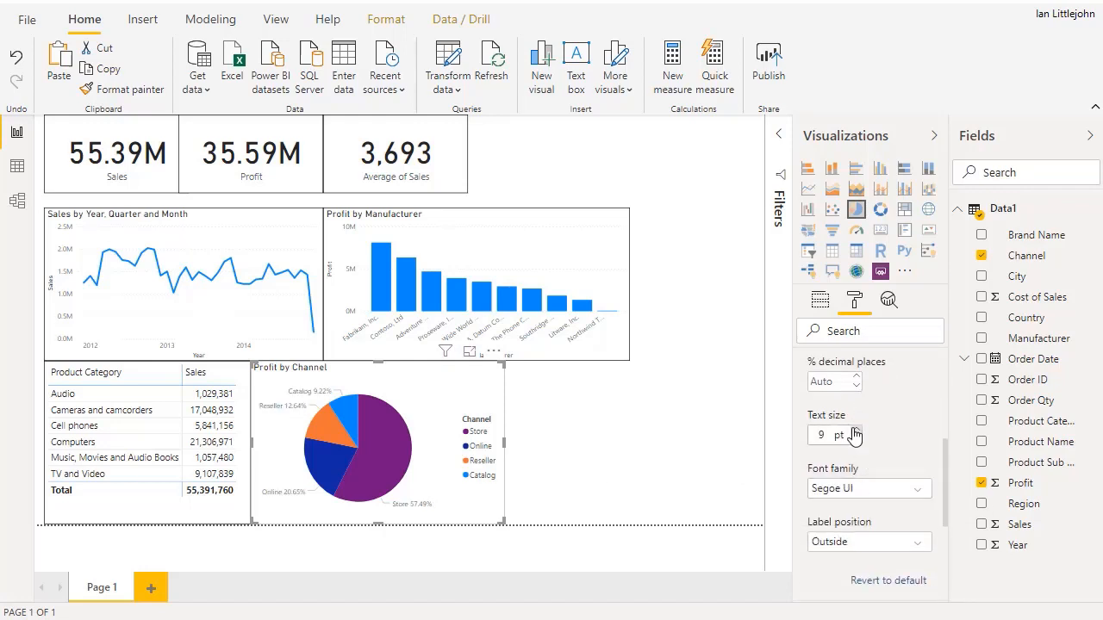
pyautogui.click(856, 431)
pyautogui.click(856, 431)
pyautogui.click(855, 430)
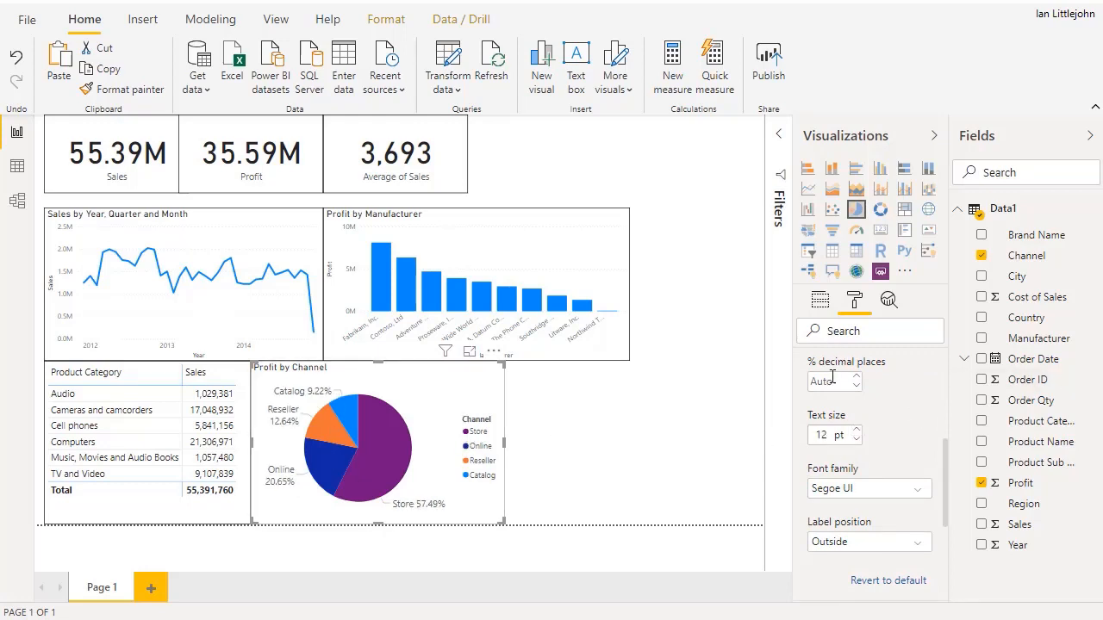
pyautogui.scroll(2, 832, 377)
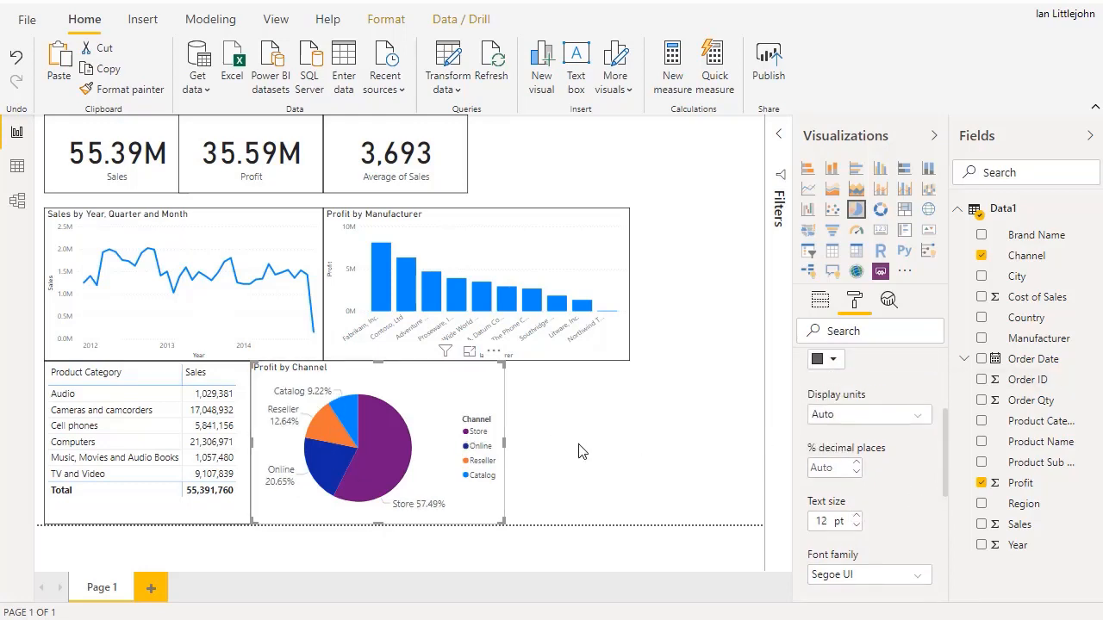
pyautogui.click(535, 417)
pyautogui.click(482, 401)
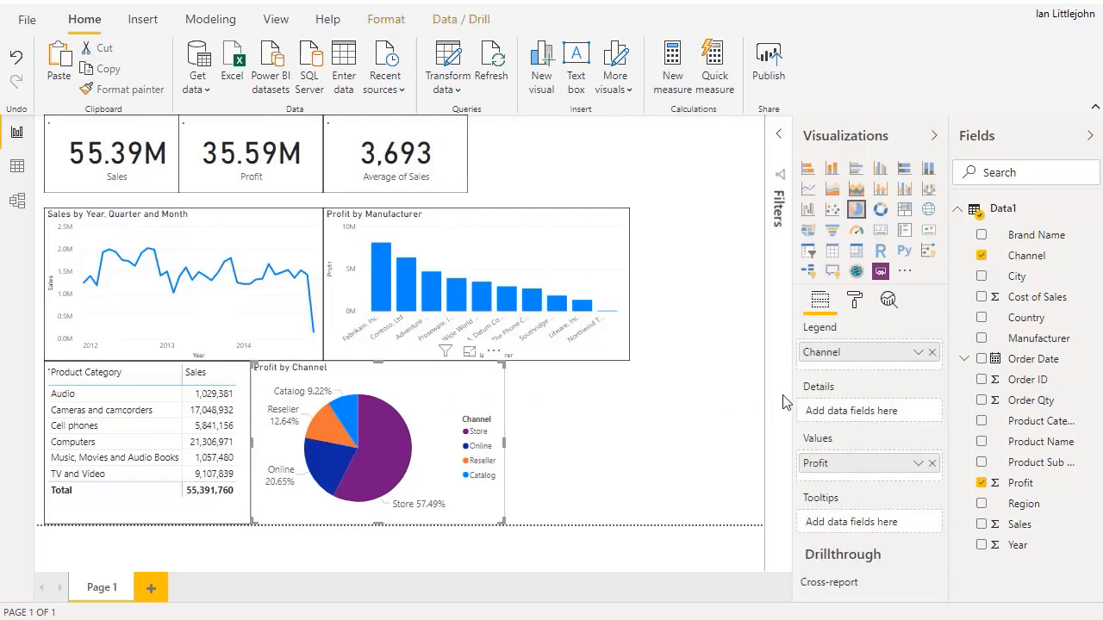
# Step: Turn on the border for the Profit by Channel pie chart
pyautogui.scroll(-1, 875, 429)
pyautogui.scroll(-3, 877, 428)
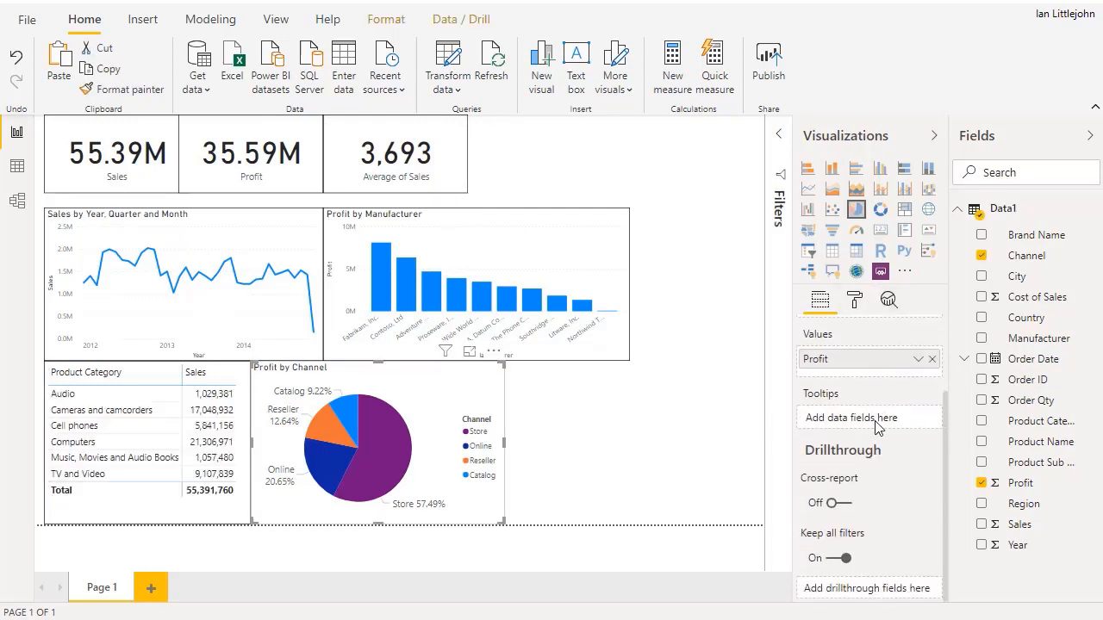
pyautogui.click(858, 300)
pyautogui.scroll(-1, 909, 447)
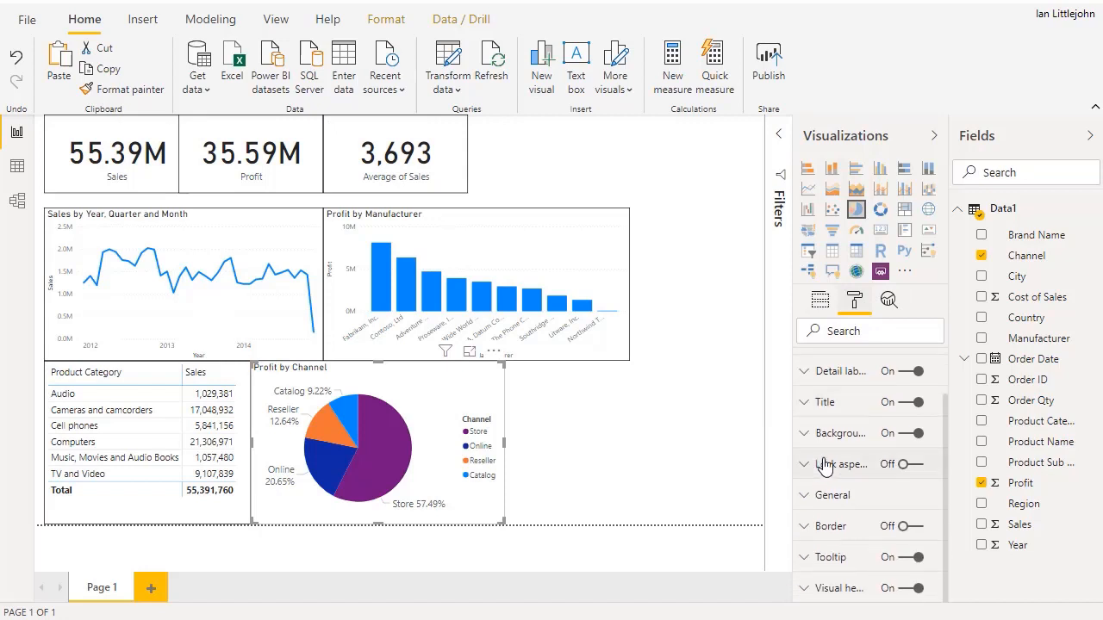
pyautogui.click(921, 527)
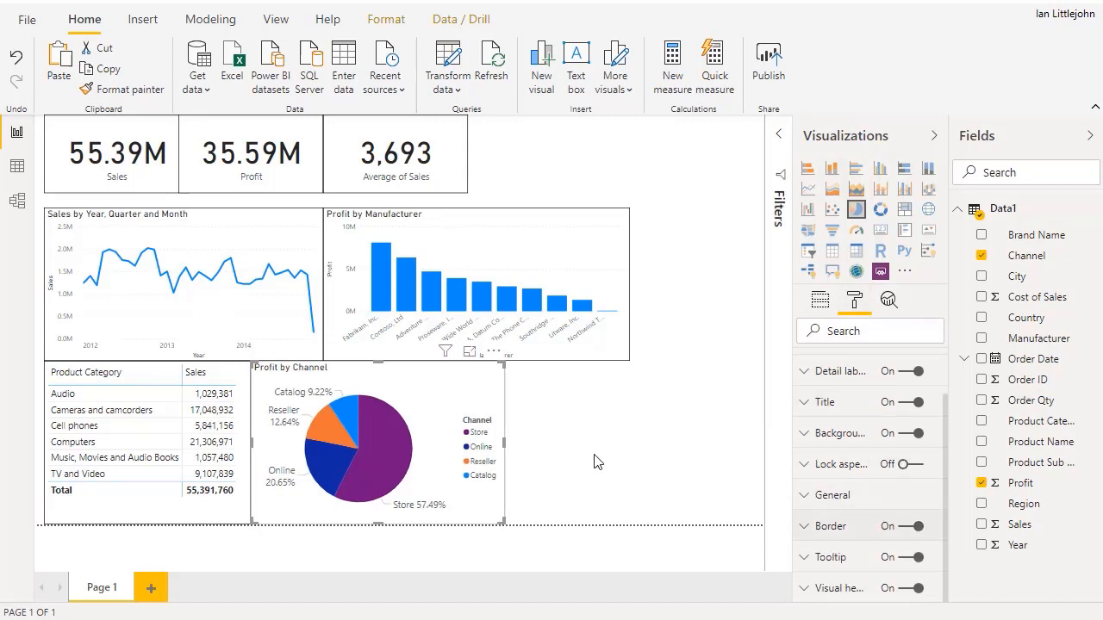
pyautogui.click(600, 461)
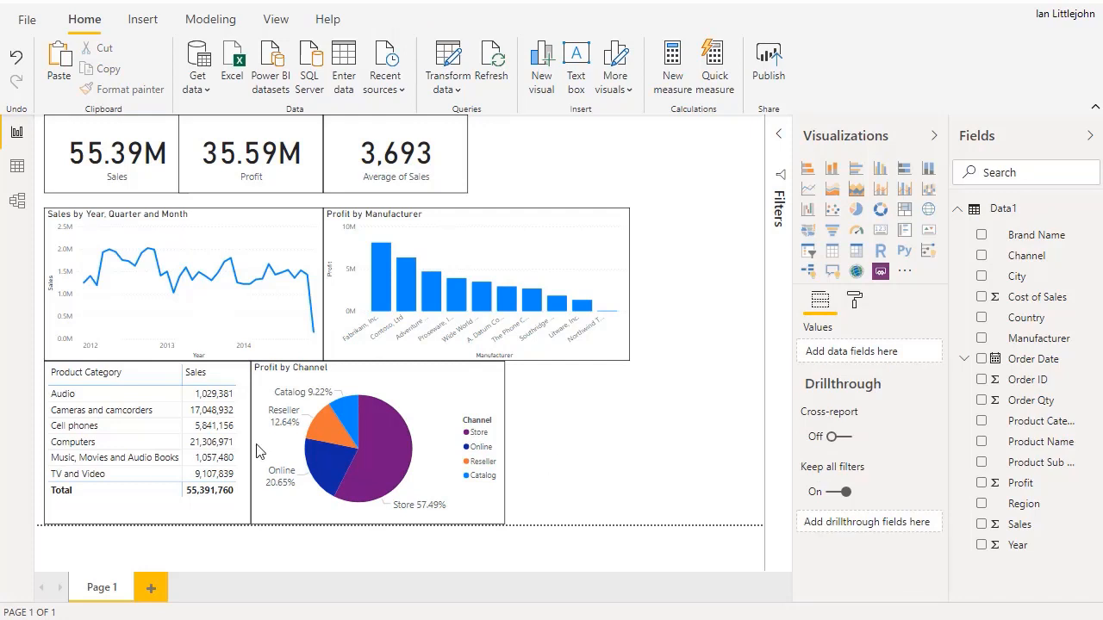
# Step: Test cross-filtering with the Cameras and camcorders table row and the first and third manufacturer bars, clearing the selections
pyautogui.click(104, 406)
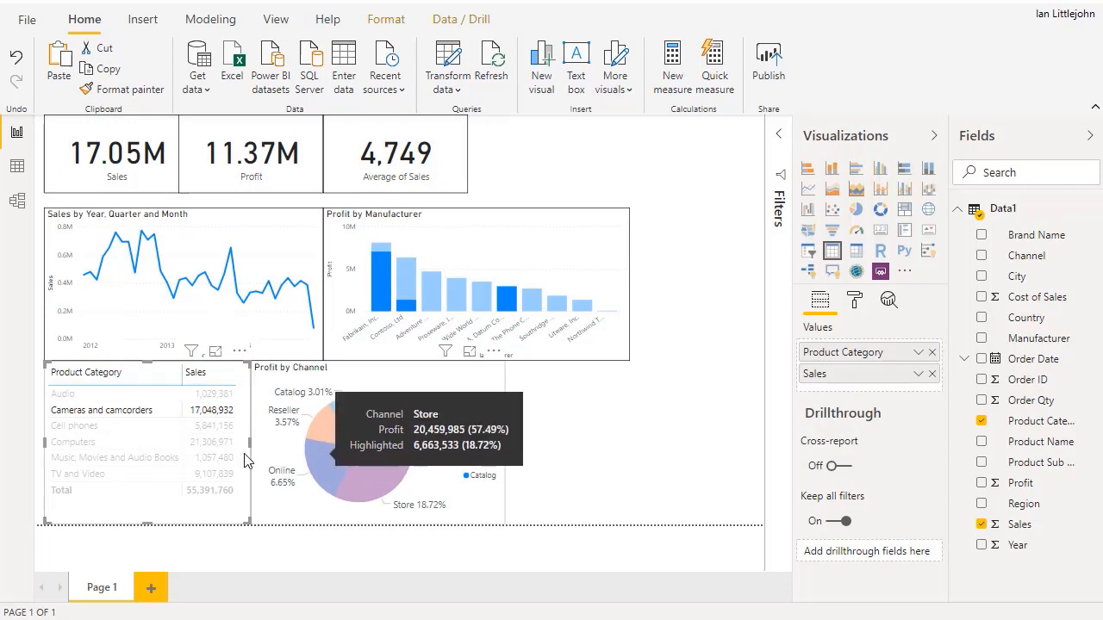
pyautogui.click(229, 514)
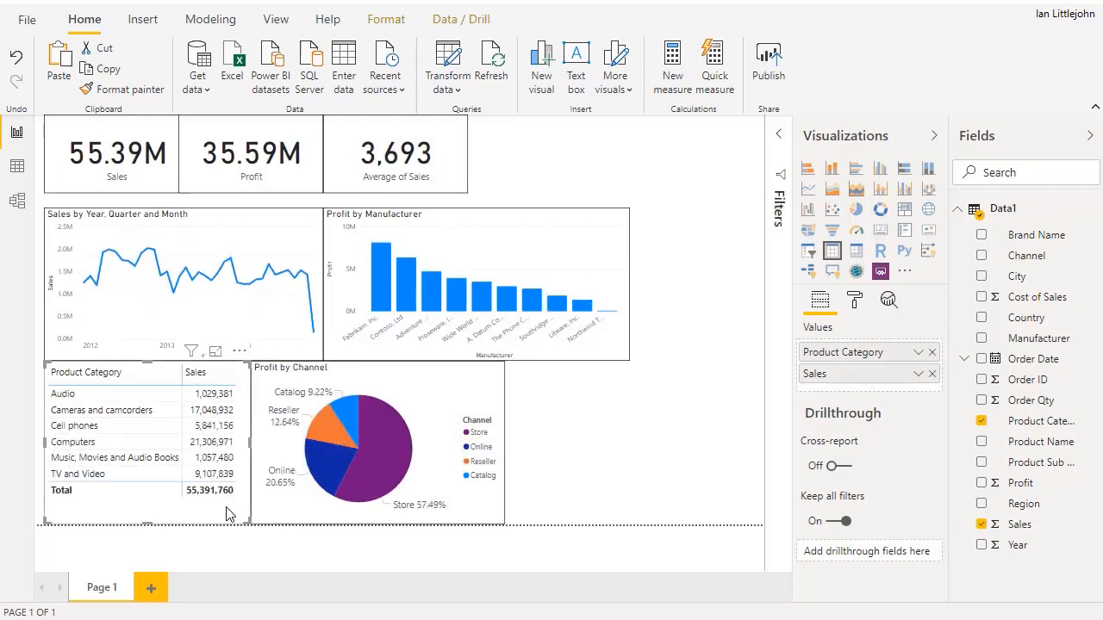
pyautogui.click(382, 293)
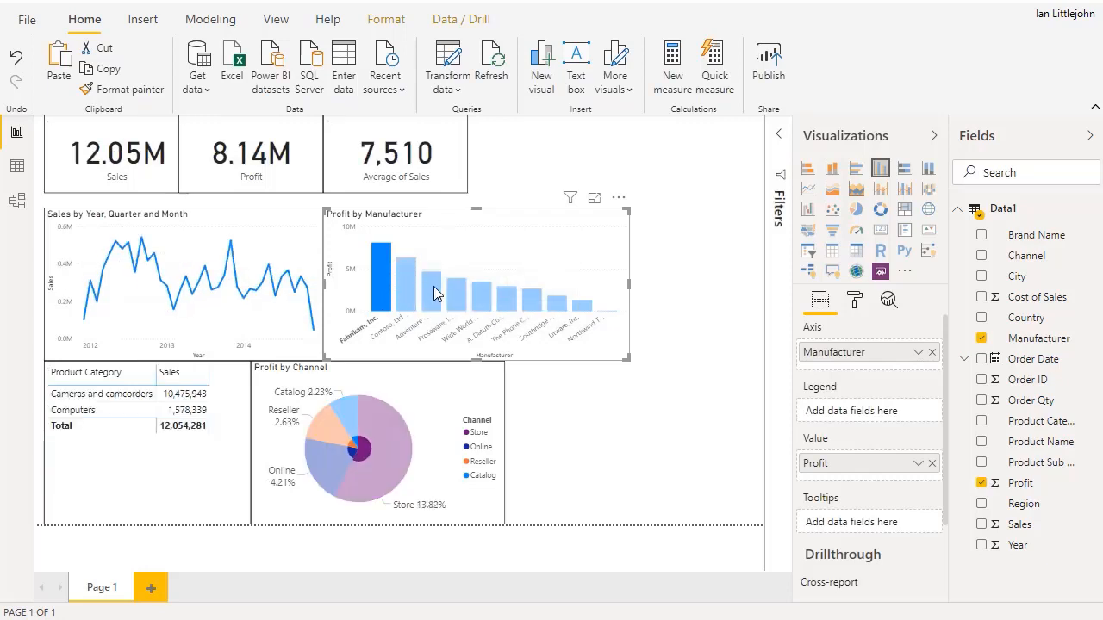
pyautogui.click(433, 286)
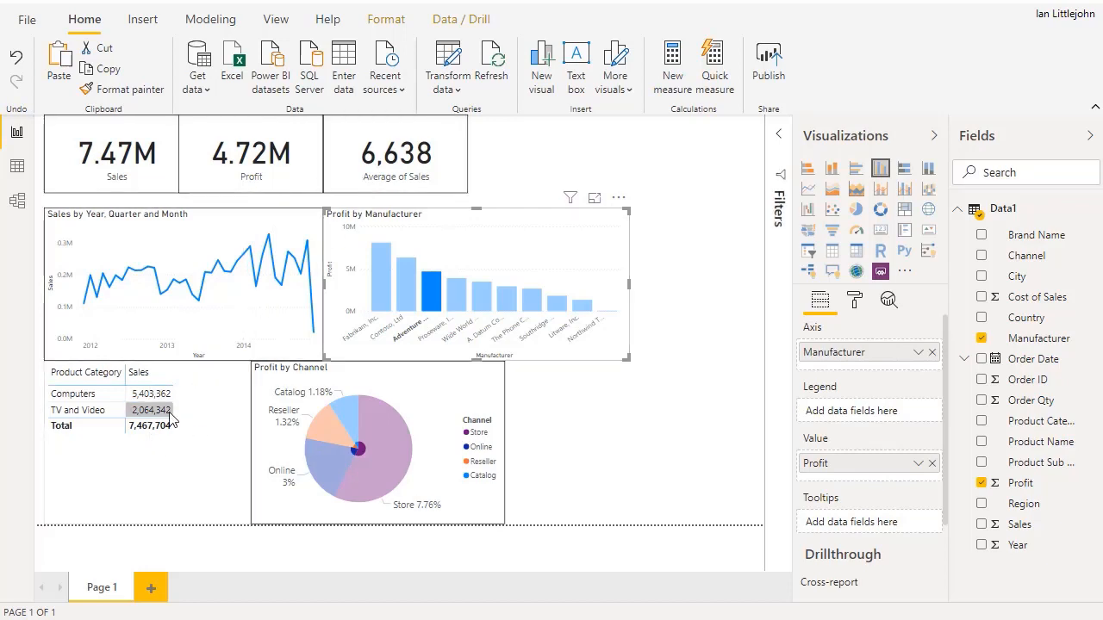
pyautogui.click(525, 266)
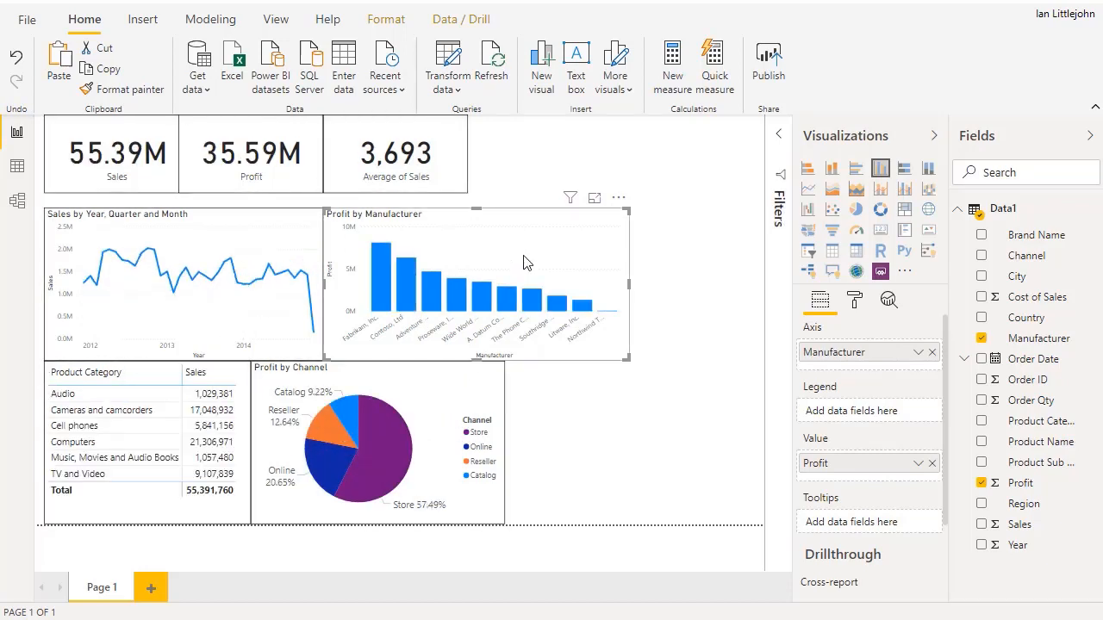
# Step: Test cross-filtering with the pie chart's Store and Online slices, and clear the selection
pyautogui.click(396, 474)
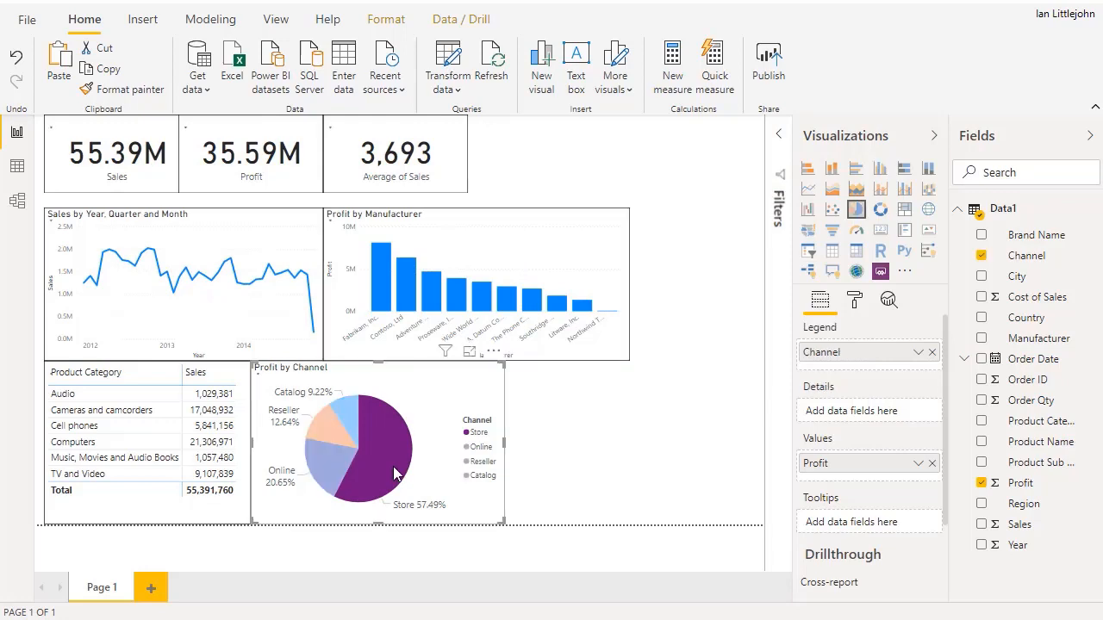
pyautogui.click(327, 484)
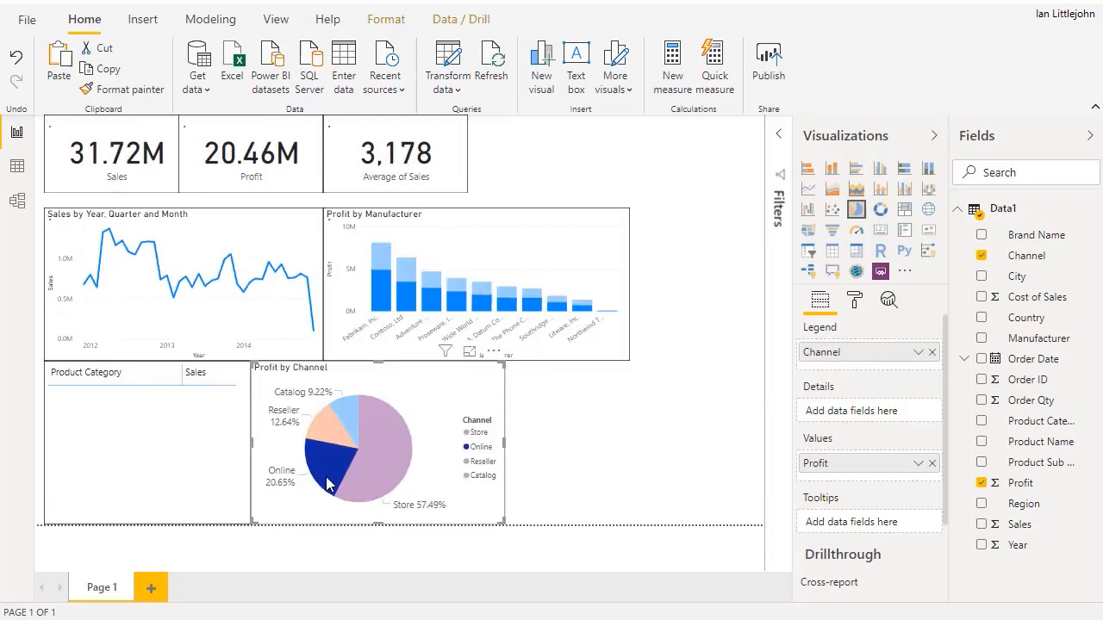
pyautogui.click(424, 414)
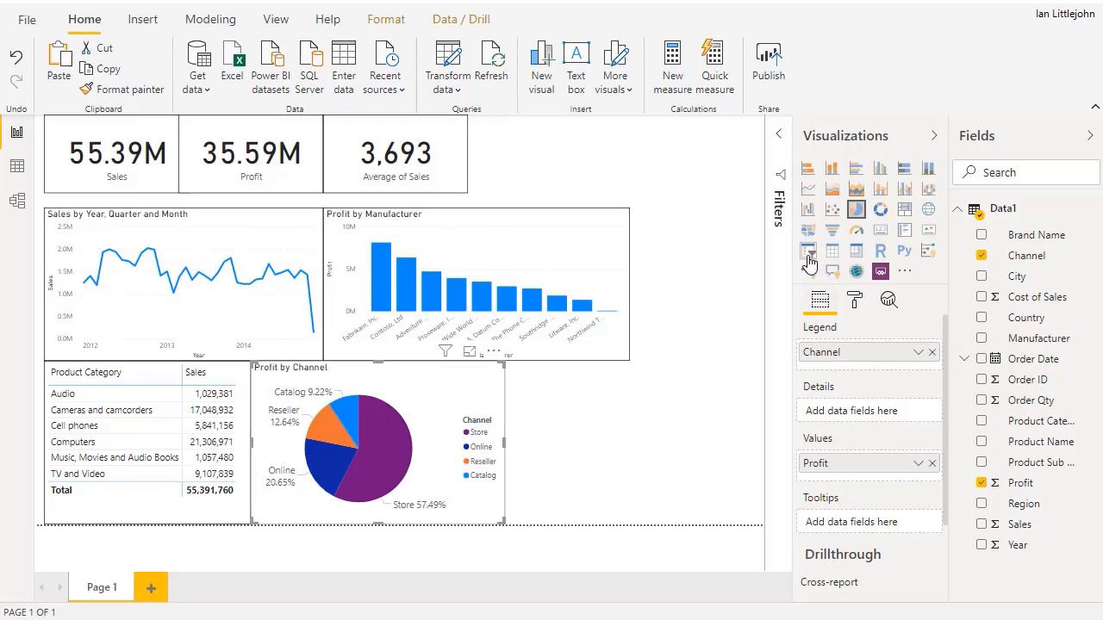
# Step: Add a slicer beside the Average of Sales card and assign Region as its field
pyautogui.click(627, 317)
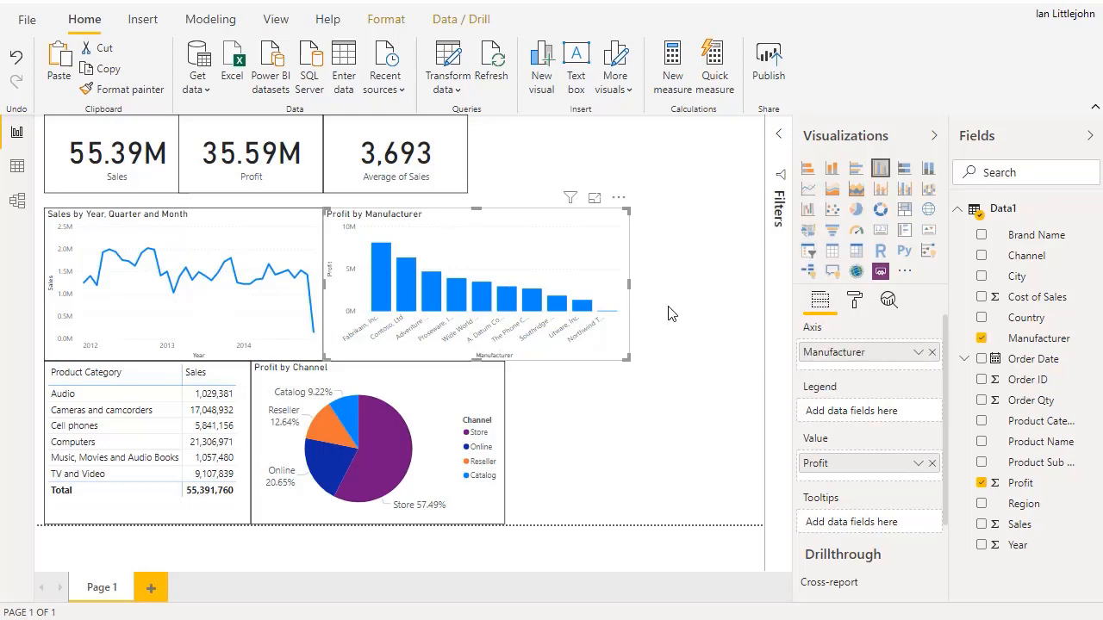
pyautogui.click(669, 309)
pyautogui.click(813, 253)
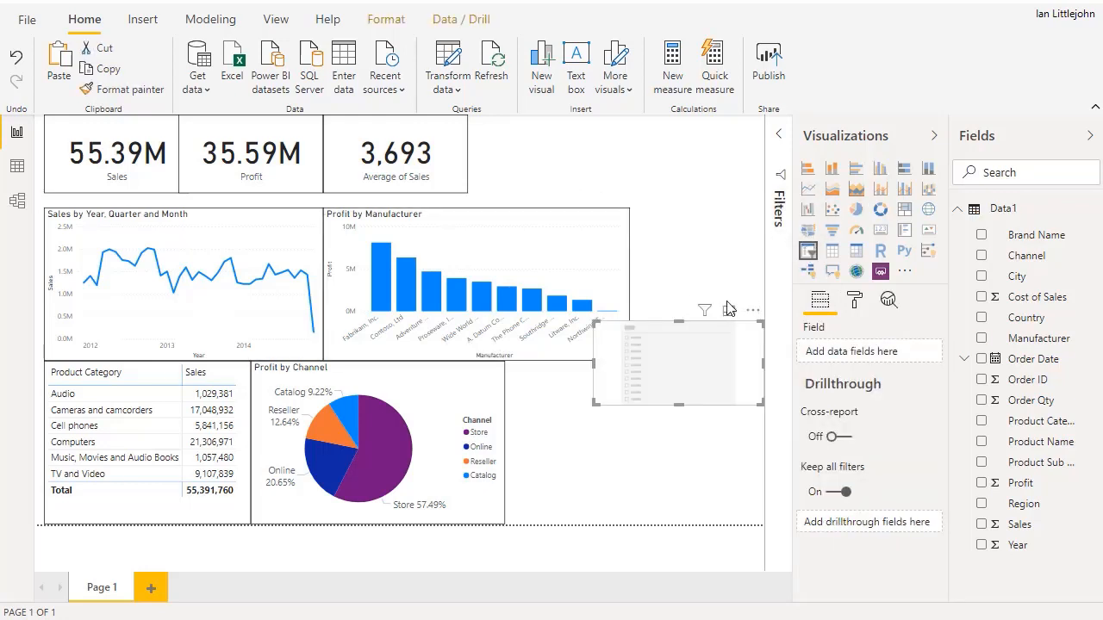
pyautogui.moveTo(711, 331); pyautogui.dragTo(591, 157)
pyautogui.moveTo(1021, 505); pyautogui.dragTo(877, 353)
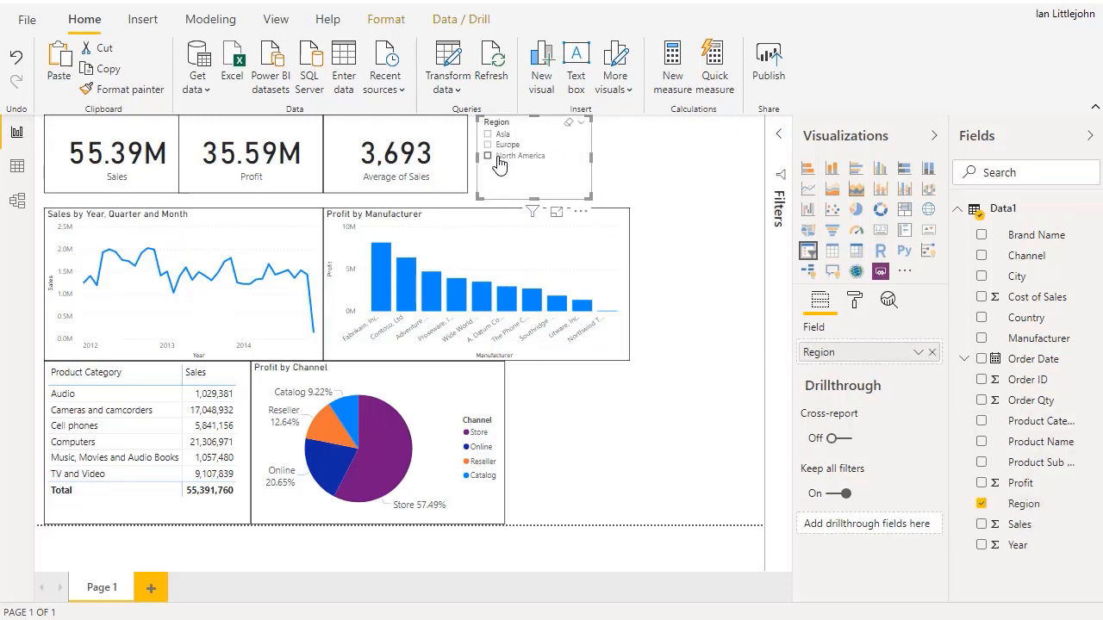
# Step: Set the Region slicer's item text size to 12 pt
pyautogui.click(856, 303)
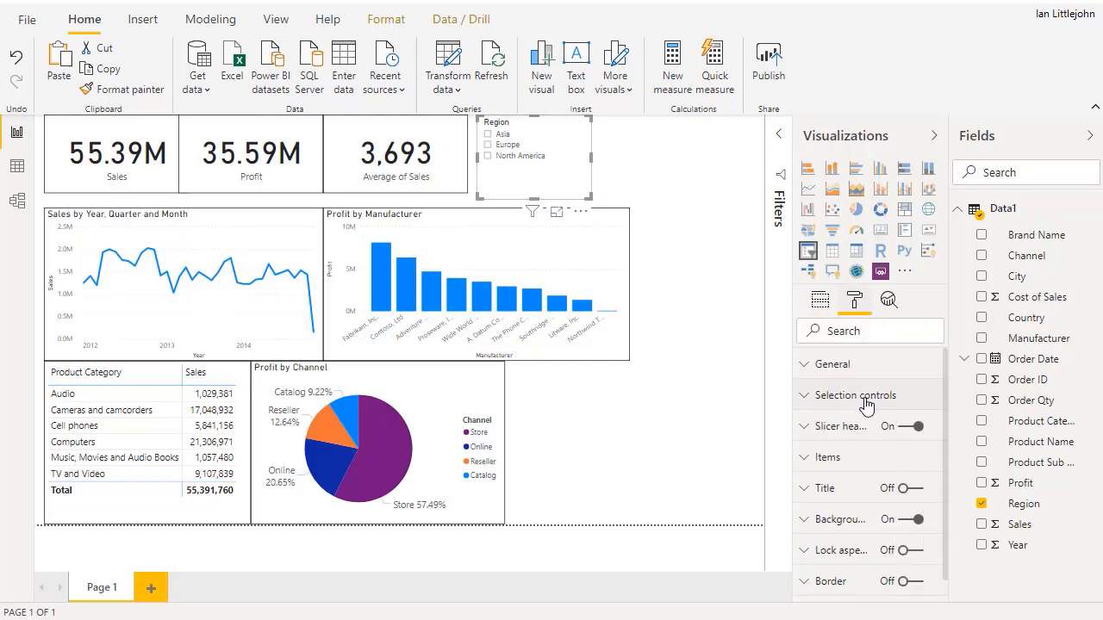
pyautogui.click(861, 458)
pyautogui.scroll(-4, 862, 459)
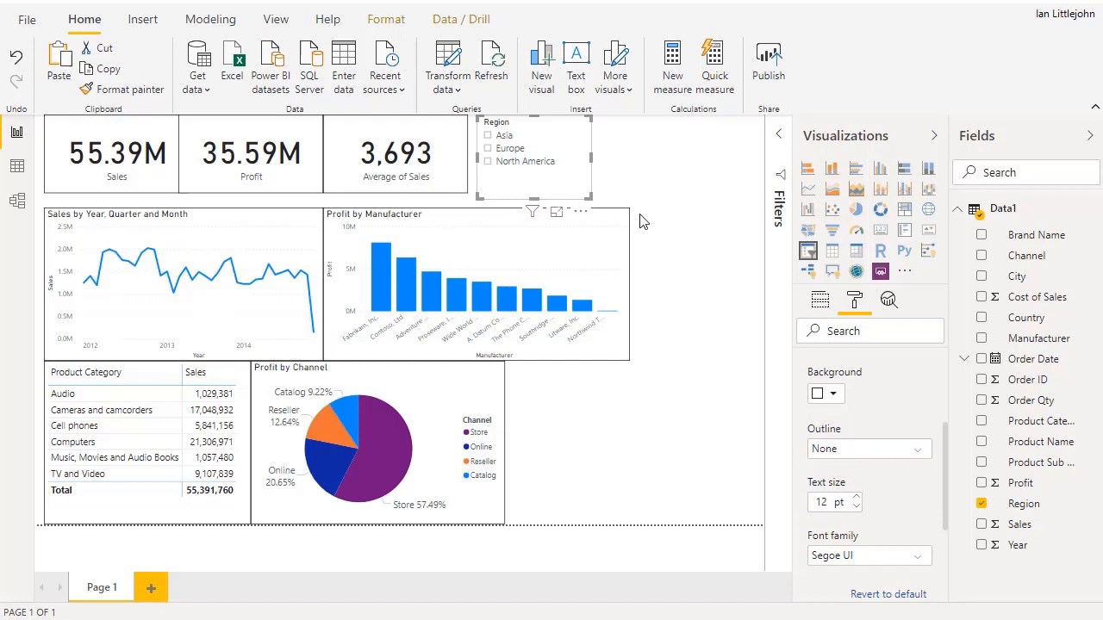
pyautogui.click(612, 195)
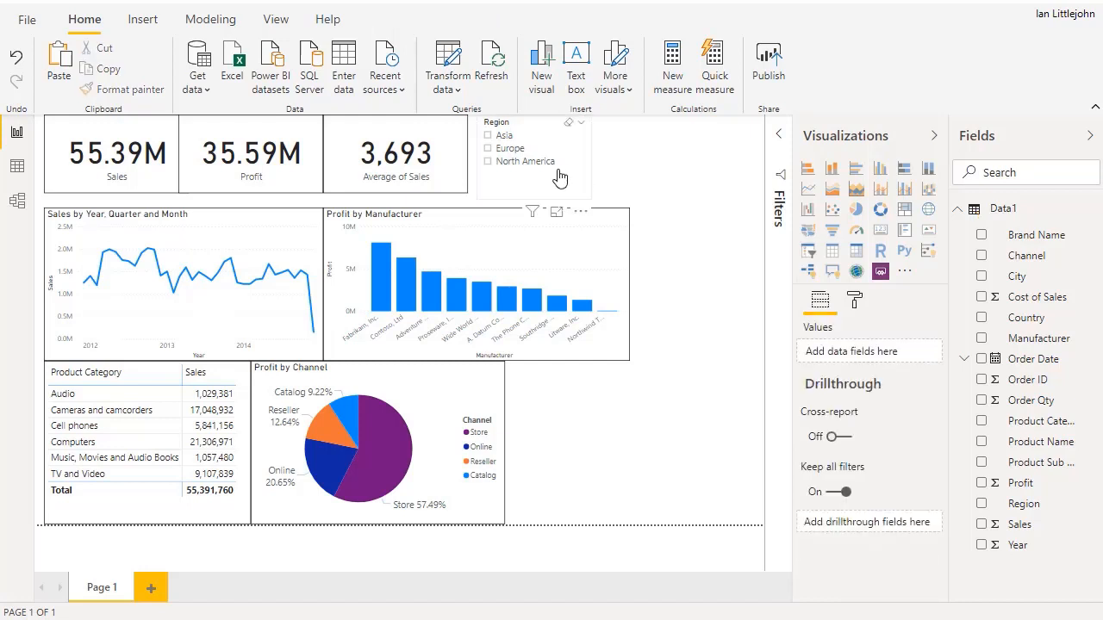
# Step: Try filtering the report with the Region slicer, switching between Europe and North America and ending on Europe
pyautogui.click(488, 148)
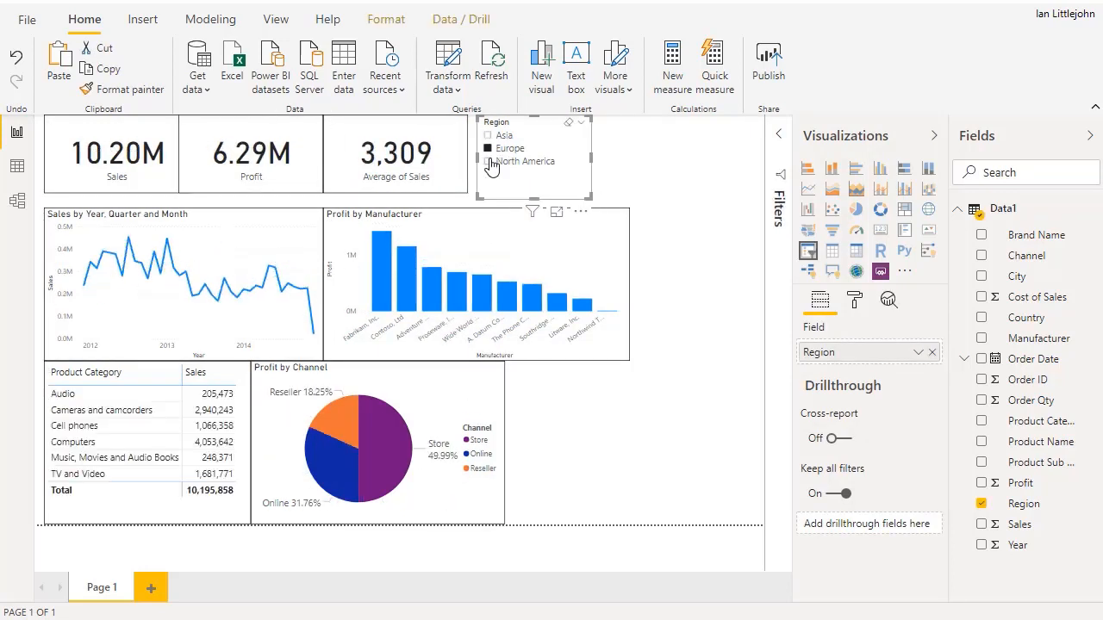
pyautogui.click(503, 159)
pyautogui.click(497, 148)
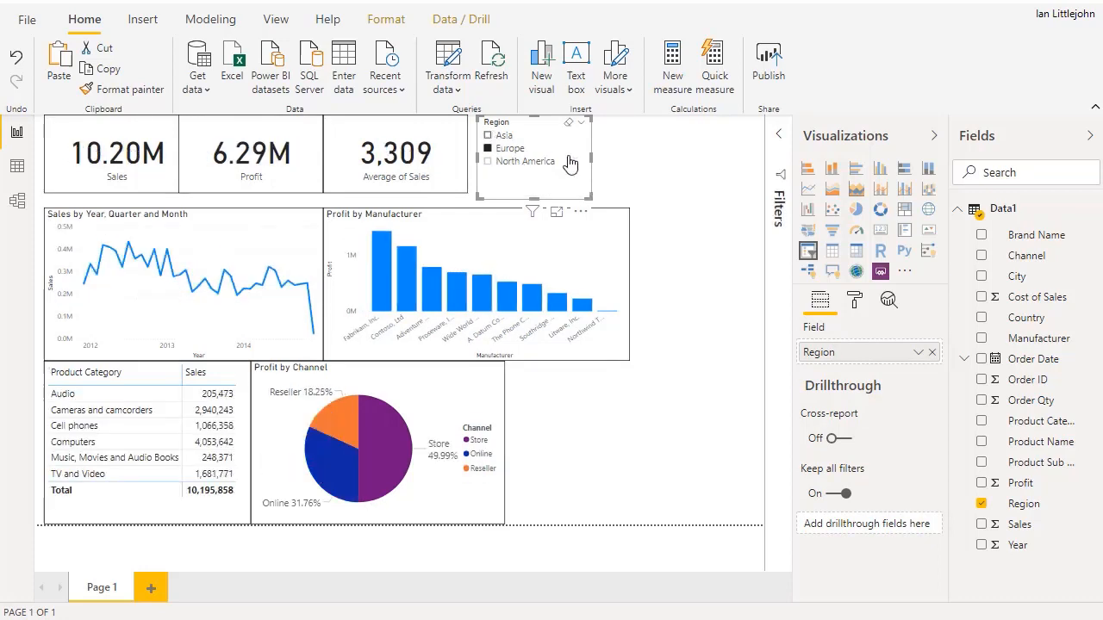
pyautogui.click(648, 166)
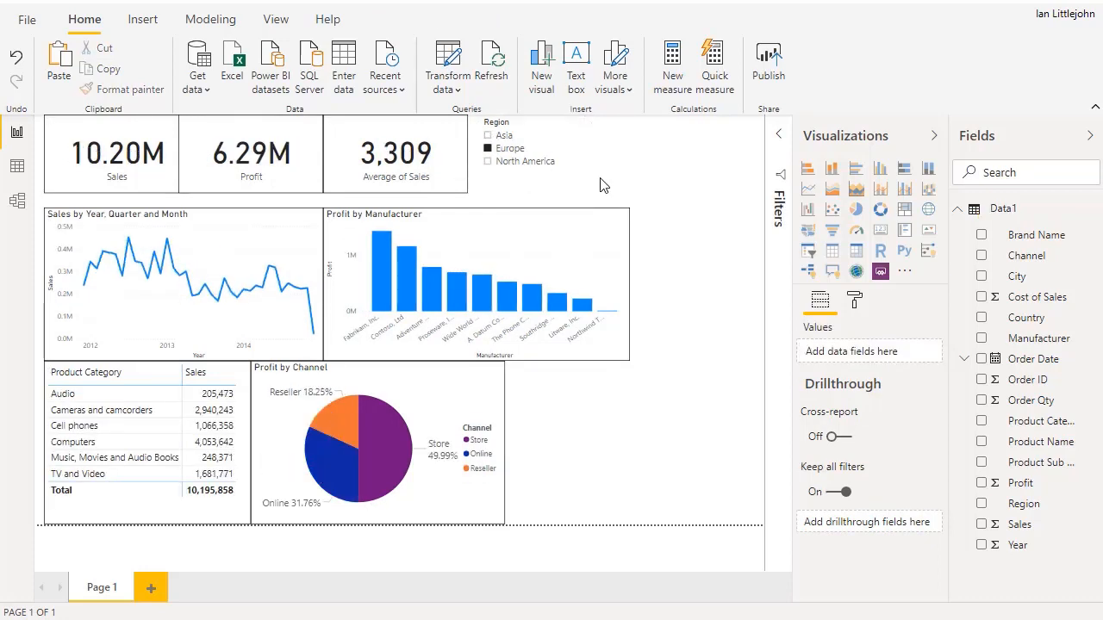
# Step: Filter the report to North America with the Region slicer and turn on the slicer's border
pyautogui.click(855, 302)
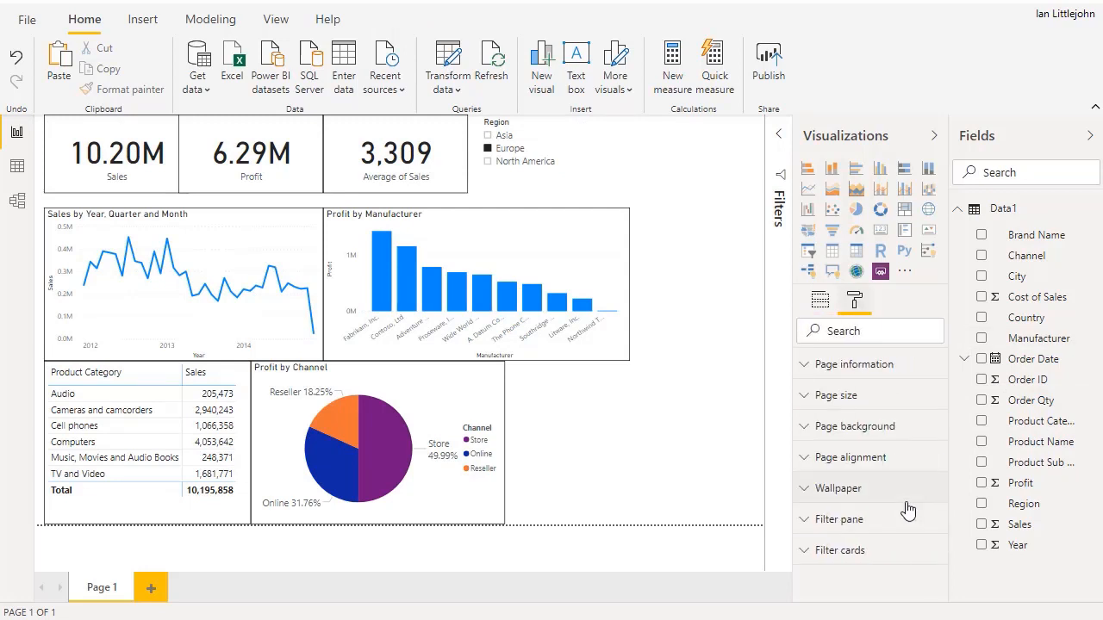
pyautogui.click(552, 162)
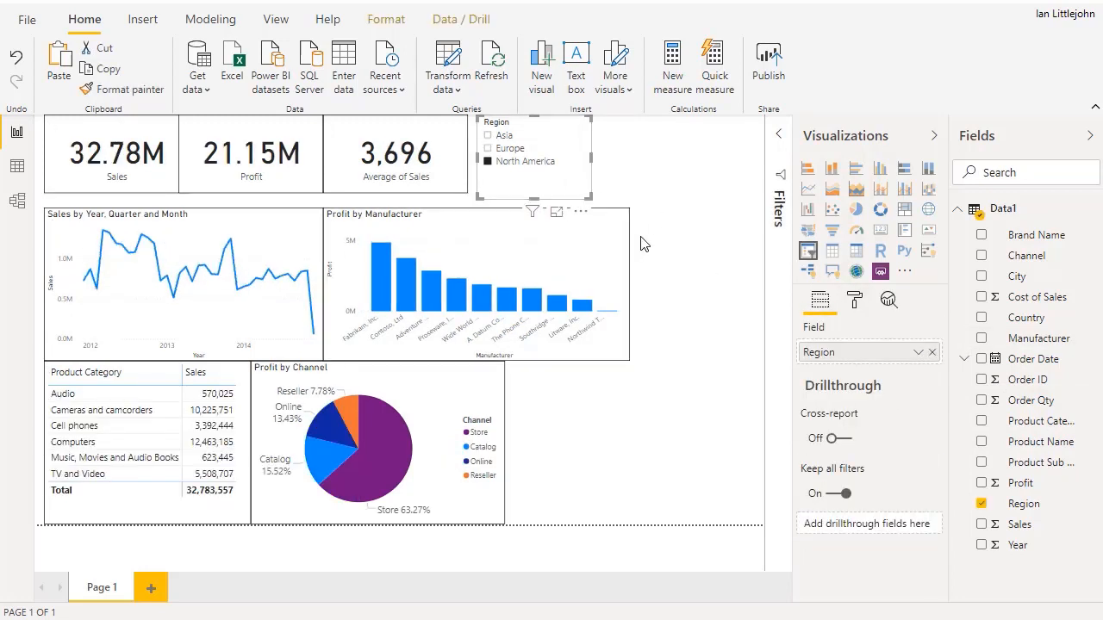
pyautogui.click(856, 300)
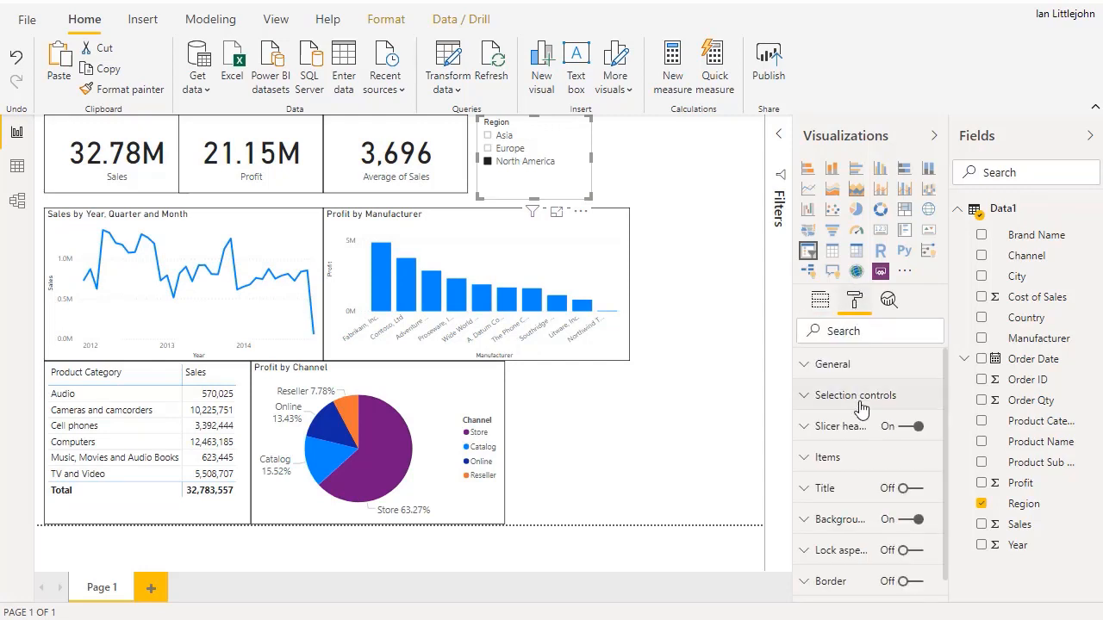
pyautogui.scroll(-1, 860, 412)
pyautogui.click(913, 557)
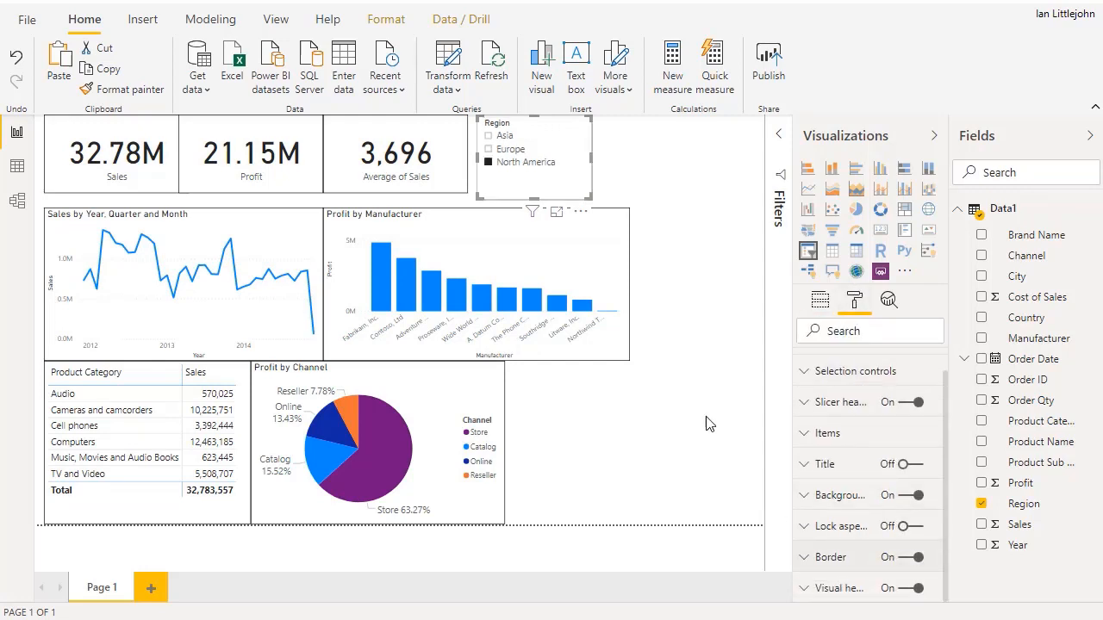
# Step: Add an Order Date slicer, enlarge it slightly down to the charts' upper edge, and place it against the Region slicer
pyautogui.click(703, 248)
pyautogui.click(808, 251)
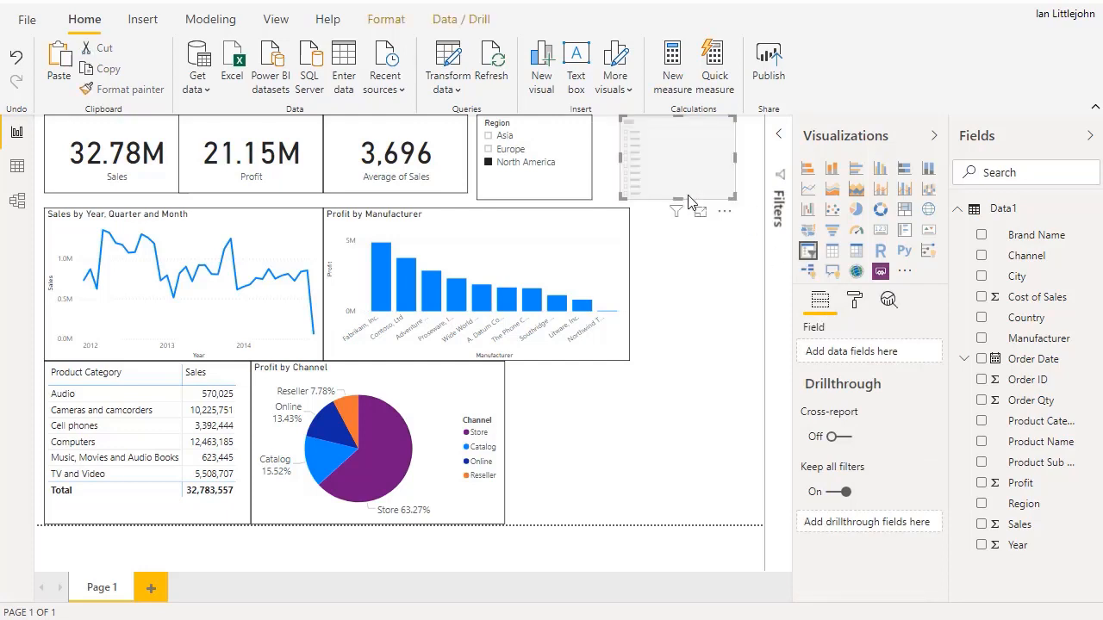
pyautogui.moveTo(1029, 362); pyautogui.dragTo(707, 185)
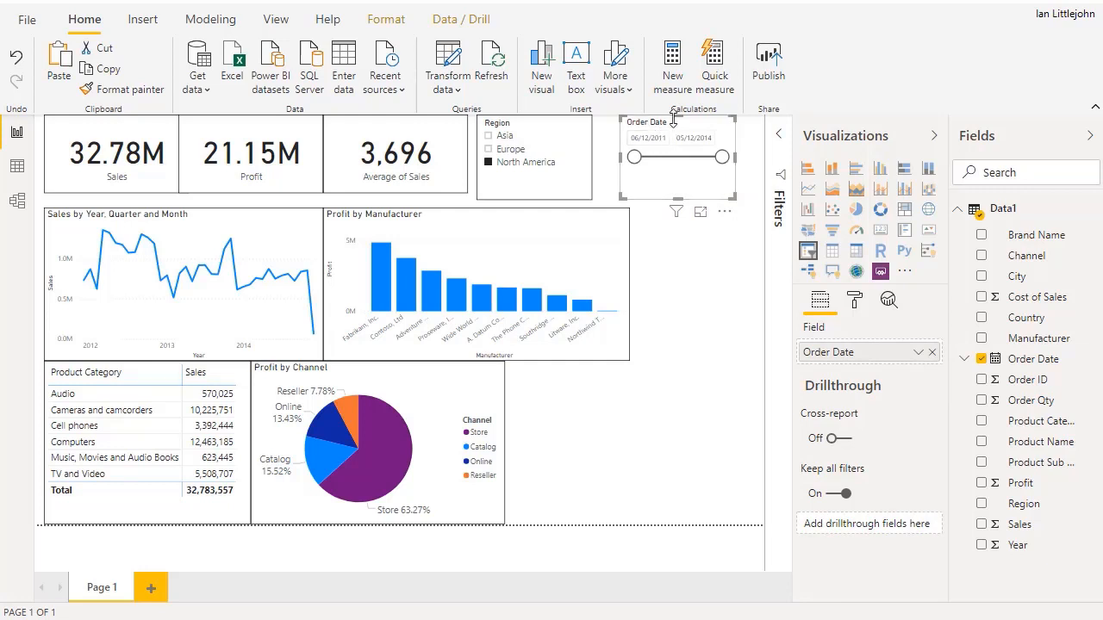
pyautogui.moveTo(734, 200); pyautogui.dragTo(755, 206)
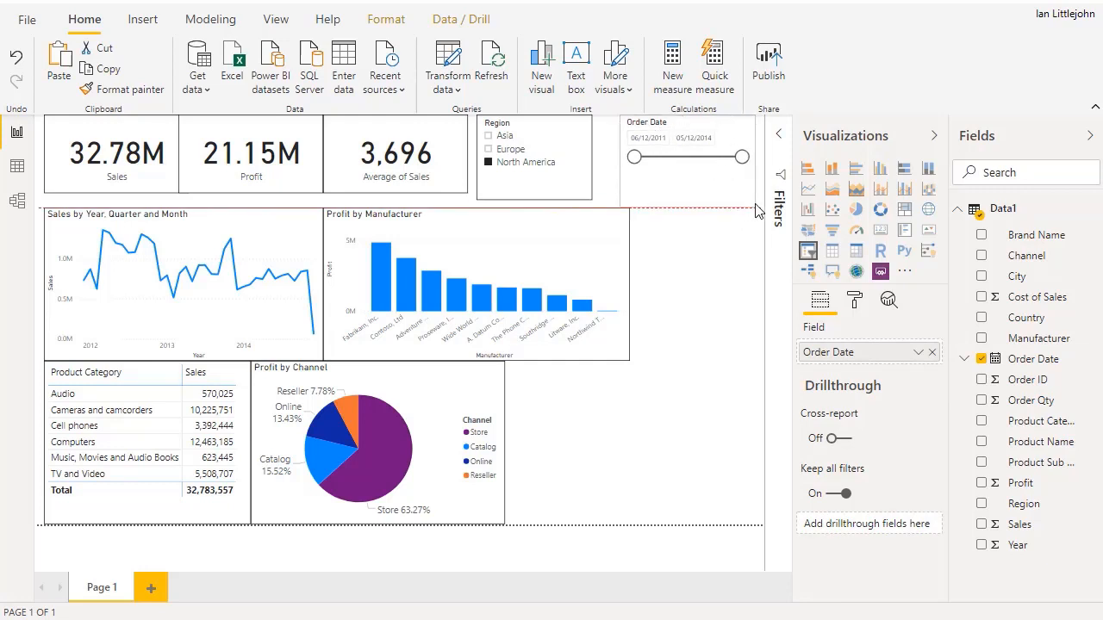
pyautogui.moveTo(700, 131); pyautogui.dragTo(665, 131)
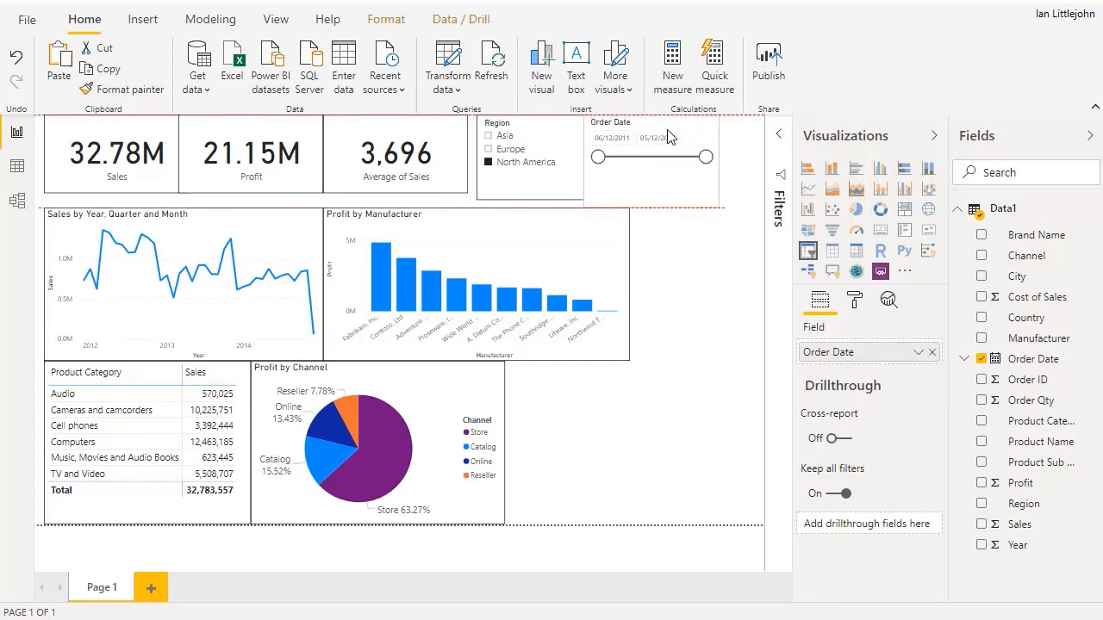
# Step: Look at the Order Date slicer's start-date calendar and close it without choosing a date
pyautogui.click(624, 140)
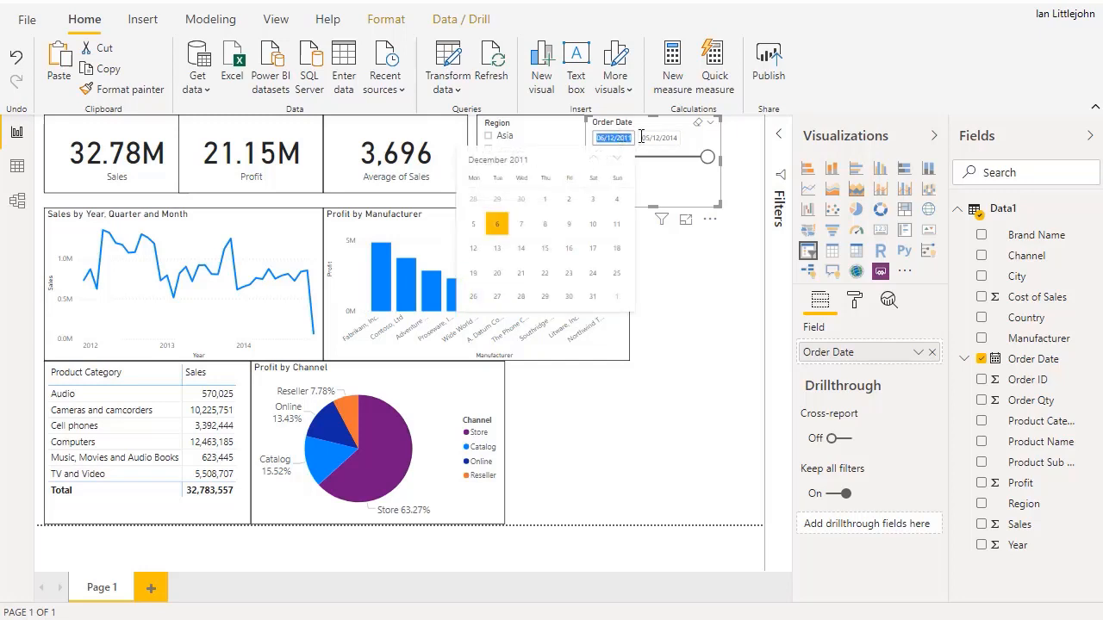
pyautogui.click(670, 136)
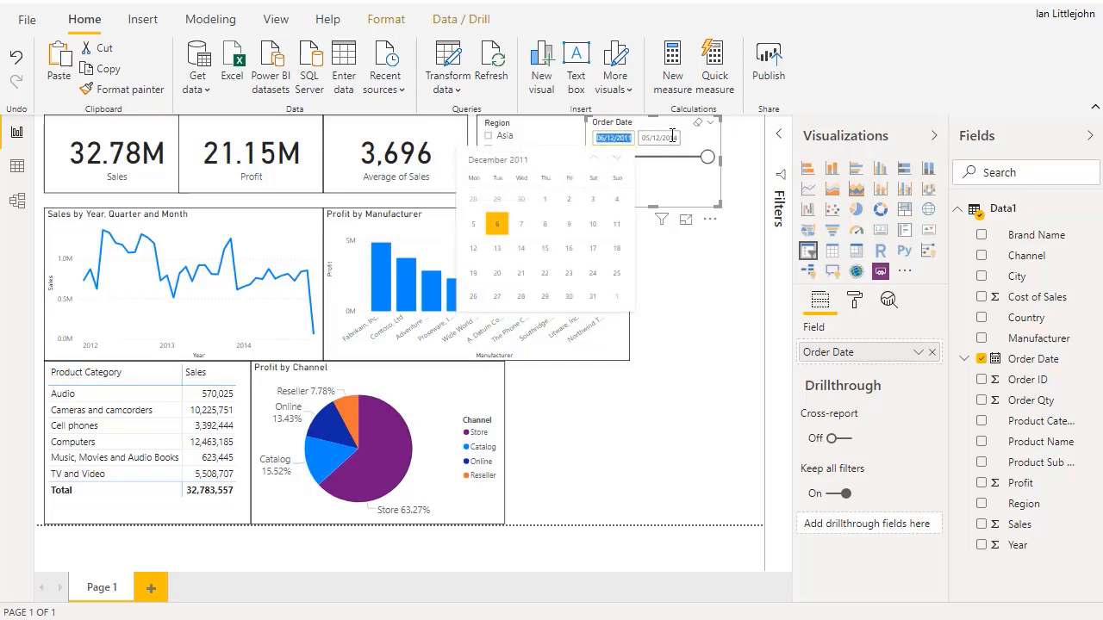
pyautogui.click(711, 343)
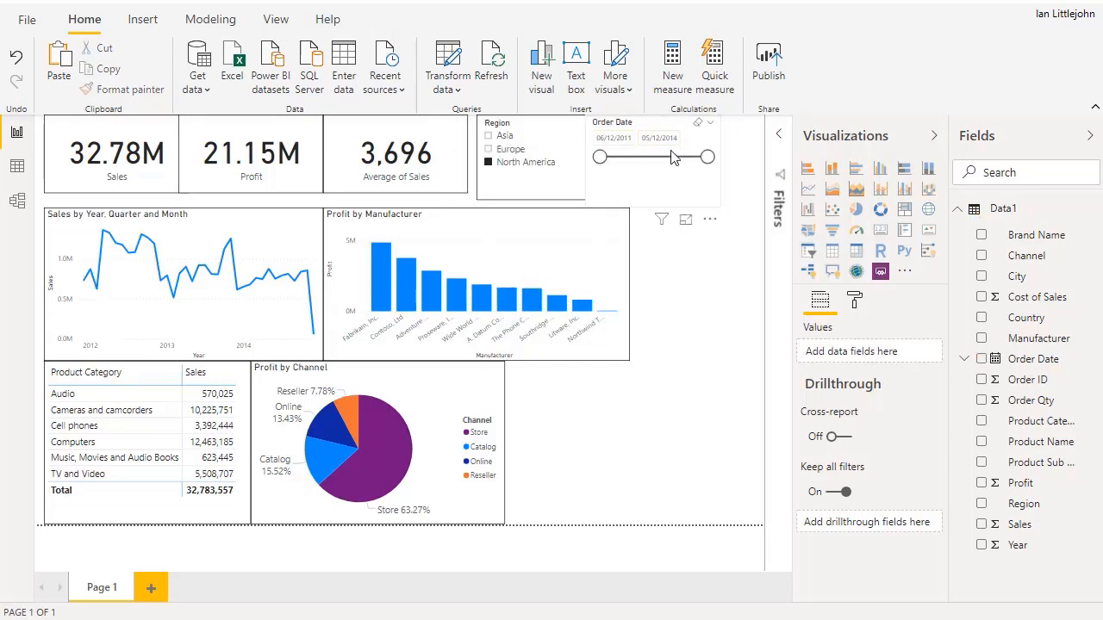
# Step: Turn on the border for the Order Date slicer
pyautogui.click(711, 148)
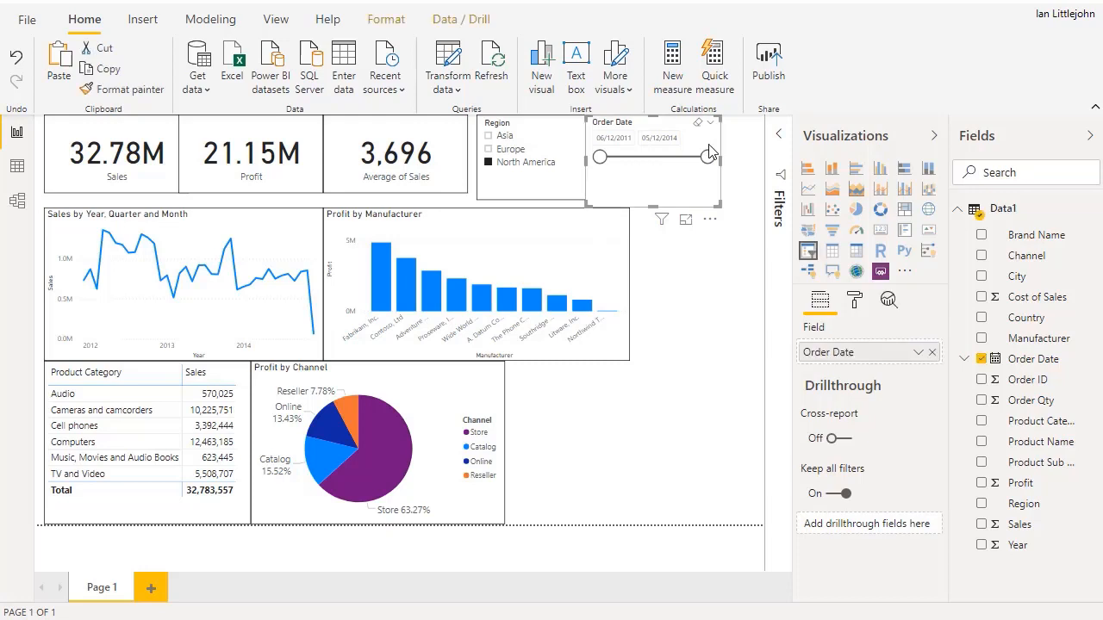
pyautogui.click(853, 302)
pyautogui.scroll(-1, 870, 482)
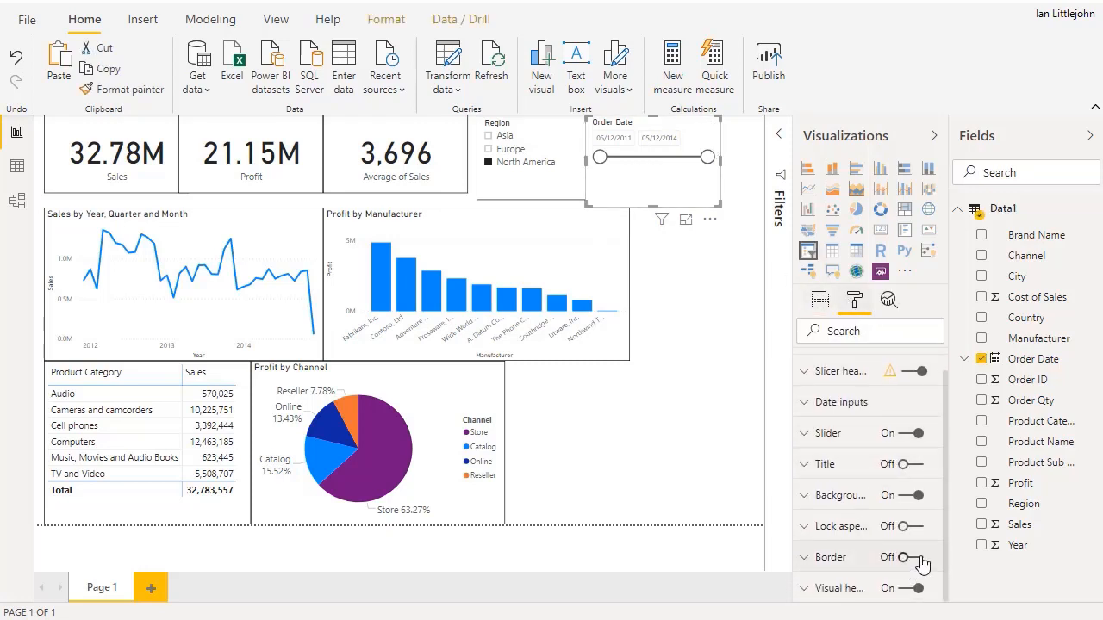
pyautogui.click(912, 557)
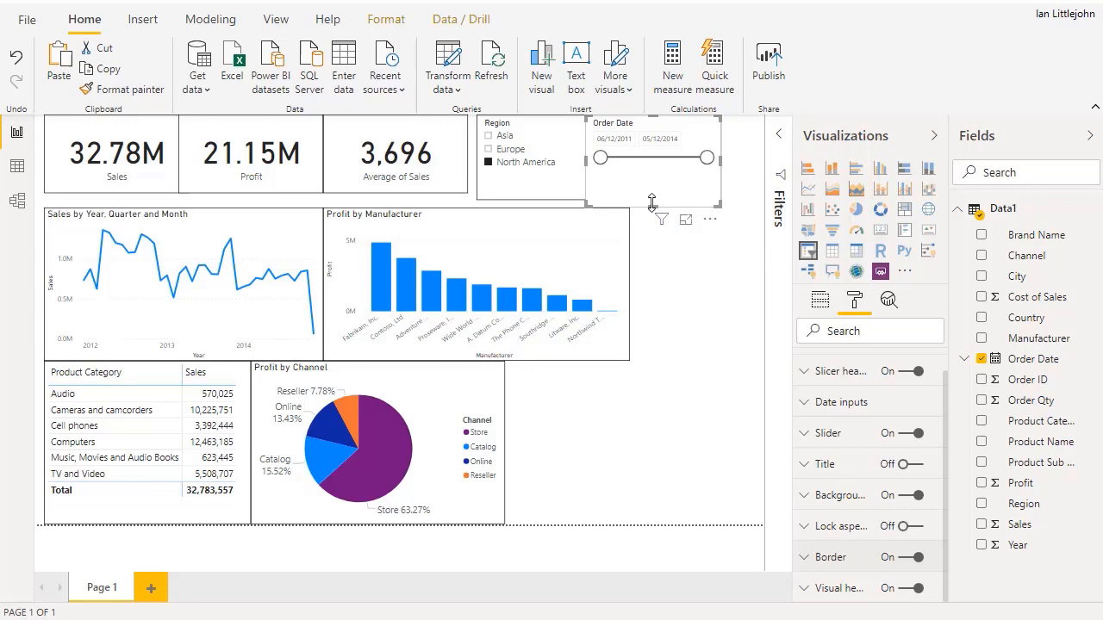
# Step: Shorten the Order Date slicer so its lower edge lines up with the Region slicer's lower edge
pyautogui.moveTo(652, 201)
pyautogui.mouseDown()
pyautogui.moveTo(653, 214)
pyautogui.moveTo(660, 199)
pyautogui.mouseUp()
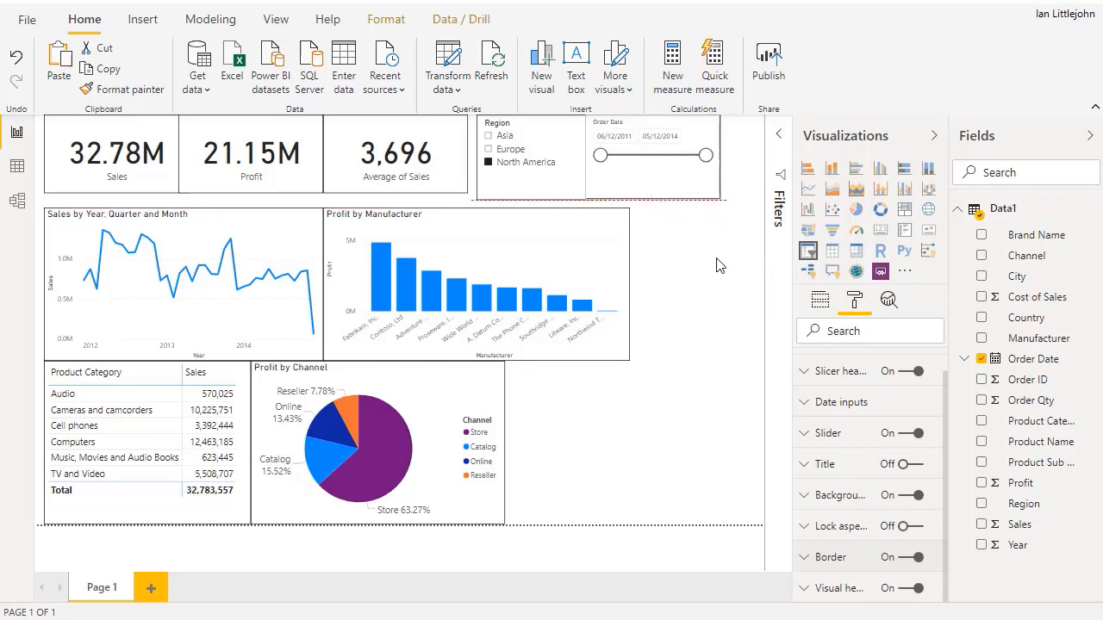
pyautogui.click(720, 265)
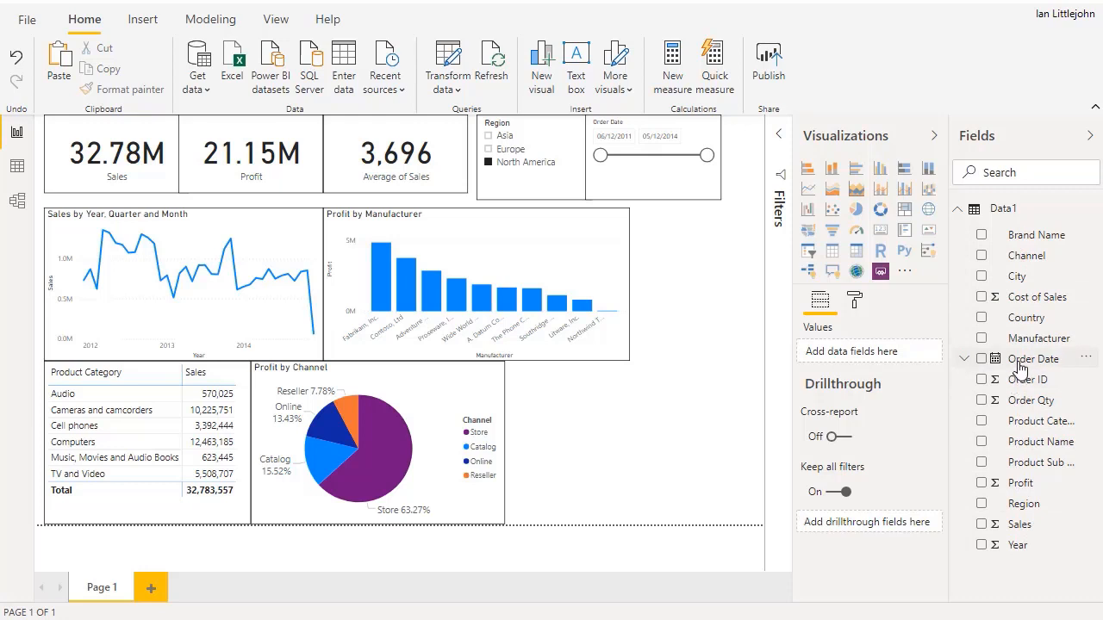
# Step: Add a calculated column to the Data1 table with the formula Weekday No = WEEKDAY([Order Date])
pyautogui.moveTo(868, 390)
pyautogui.click(18, 167)
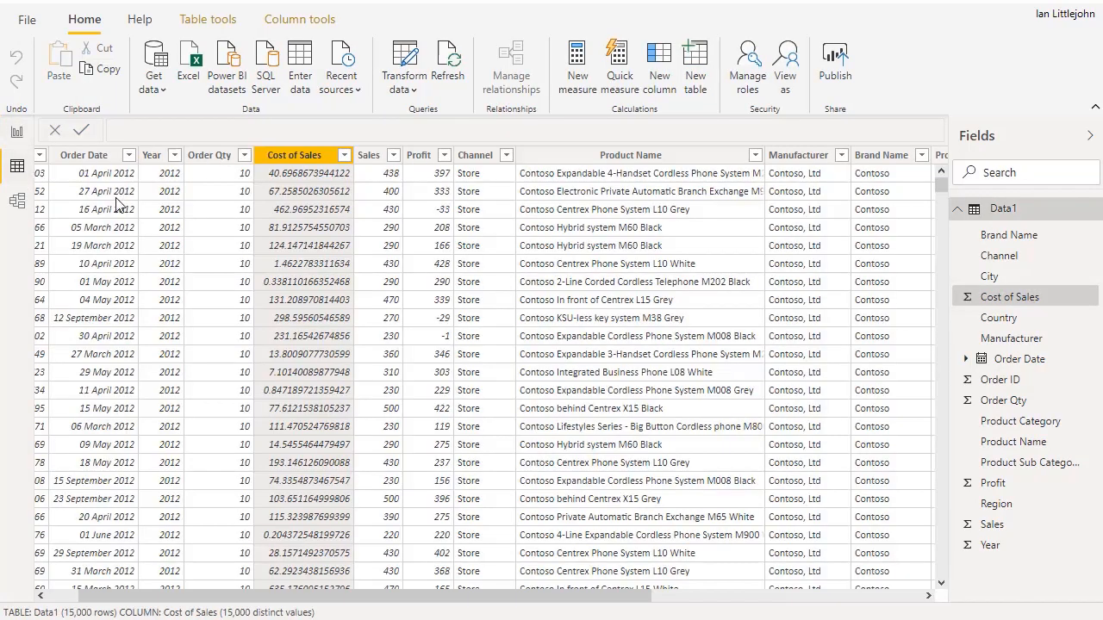
pyautogui.moveTo(528, 596); pyautogui.dragTo(798, 596)
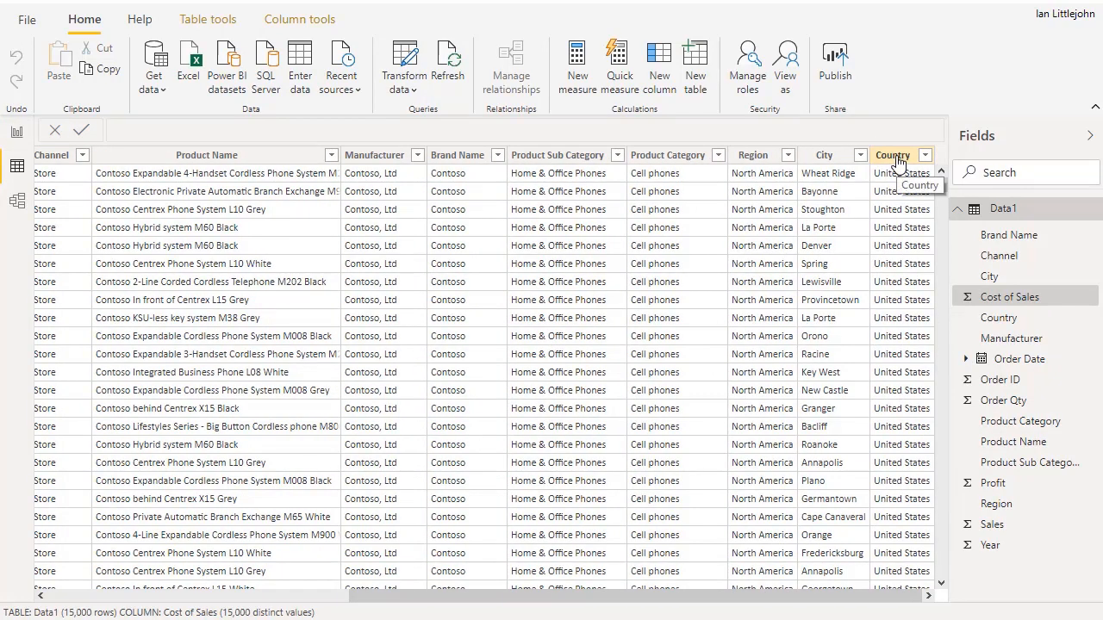
pyautogui.moveTo(871, 596); pyautogui.dragTo(561, 596)
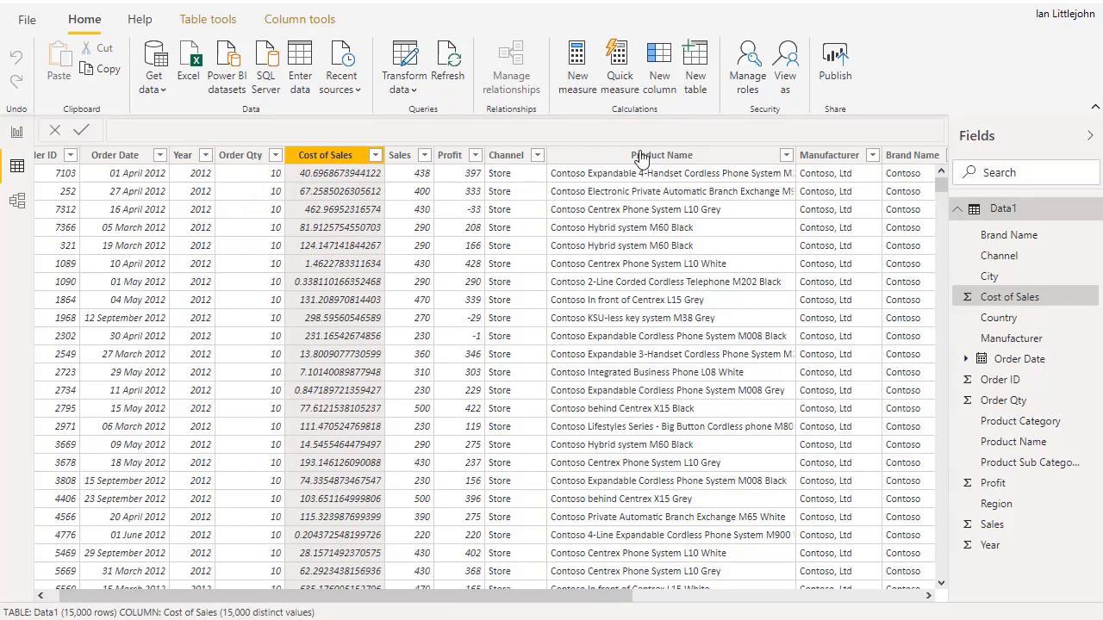
pyautogui.click(662, 79)
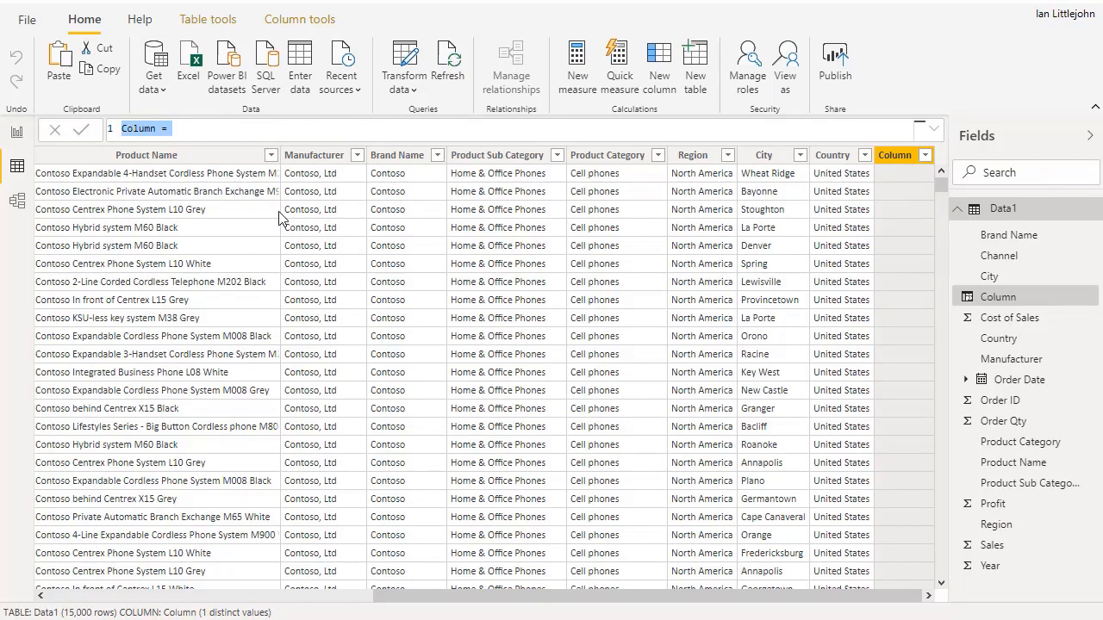
pyautogui.write('Weekday No')
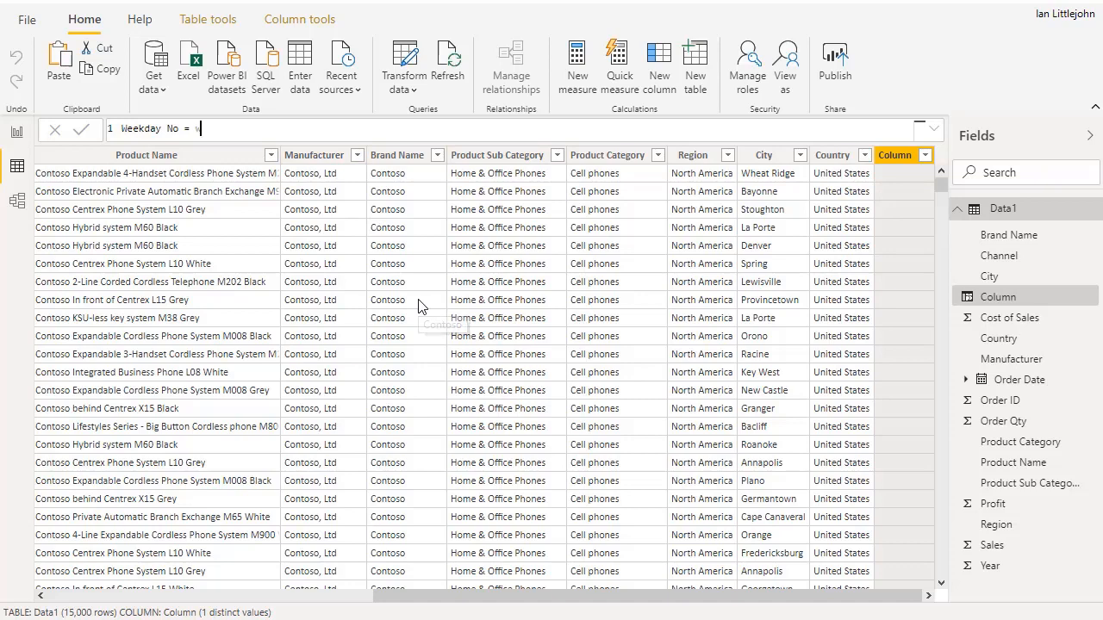
pyautogui.write('wee')
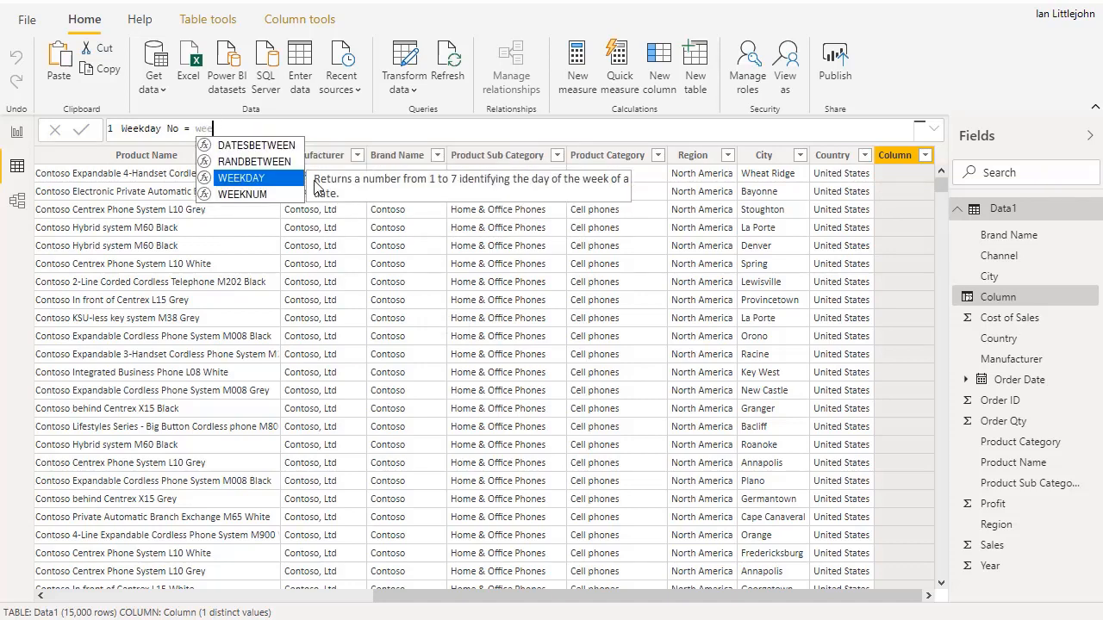
pyautogui.click(248, 187)
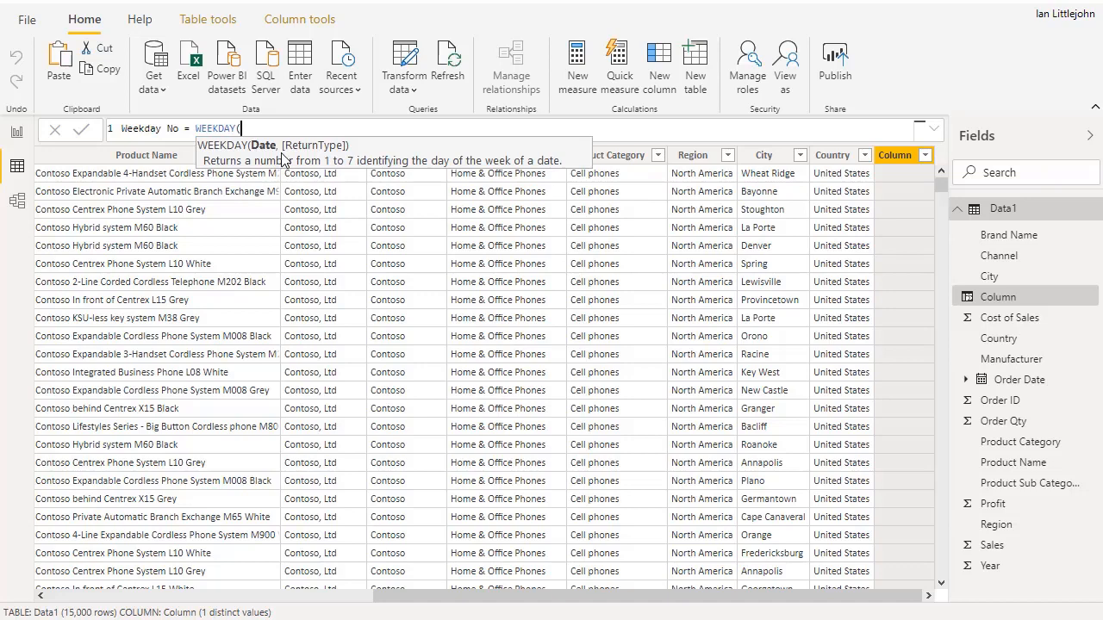
pyautogui.write('[')
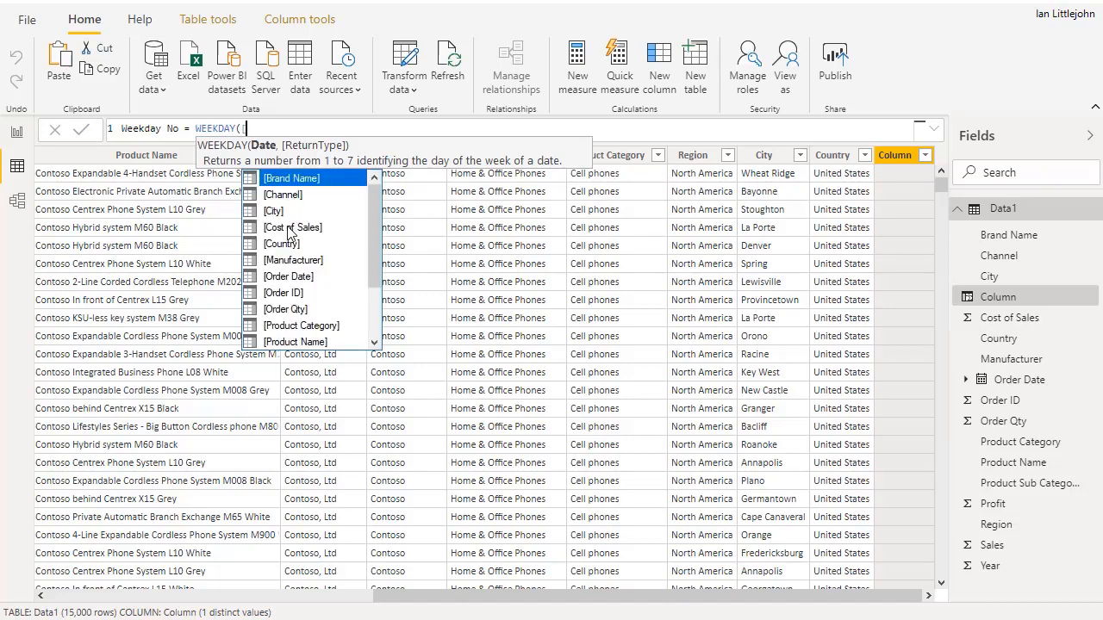
pyautogui.doubleClick(307, 277)
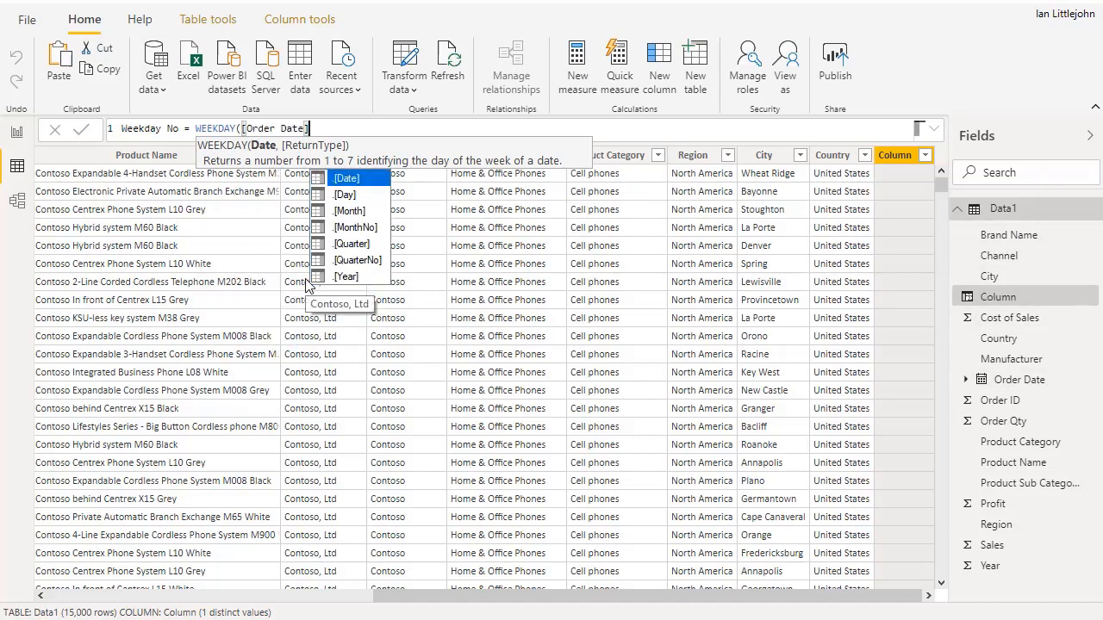
pyautogui.write(')')
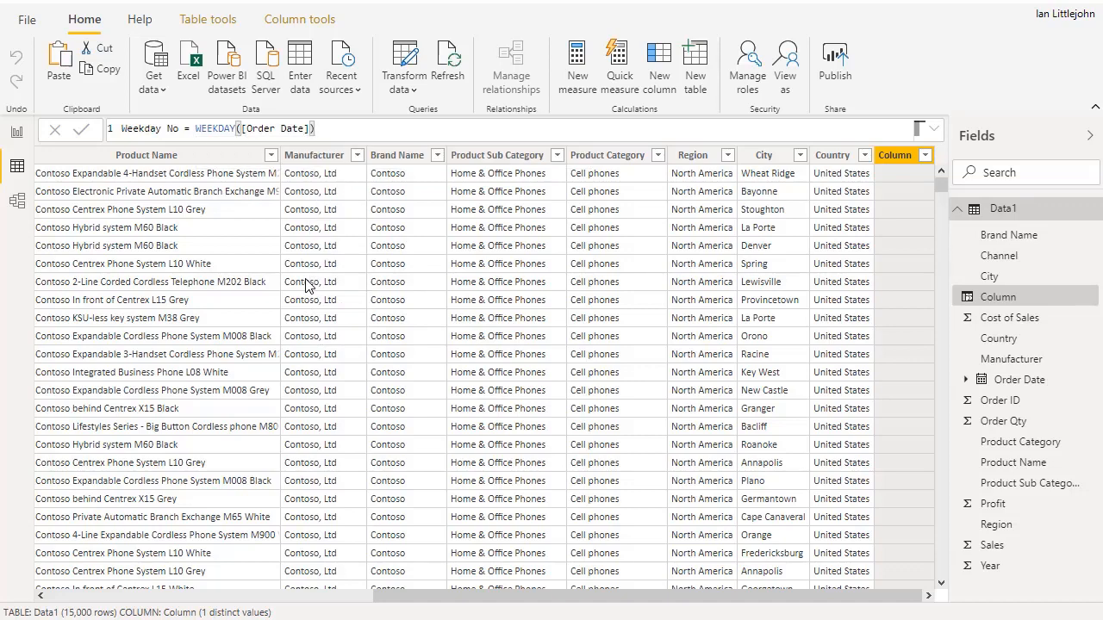
pyautogui.press('Return')
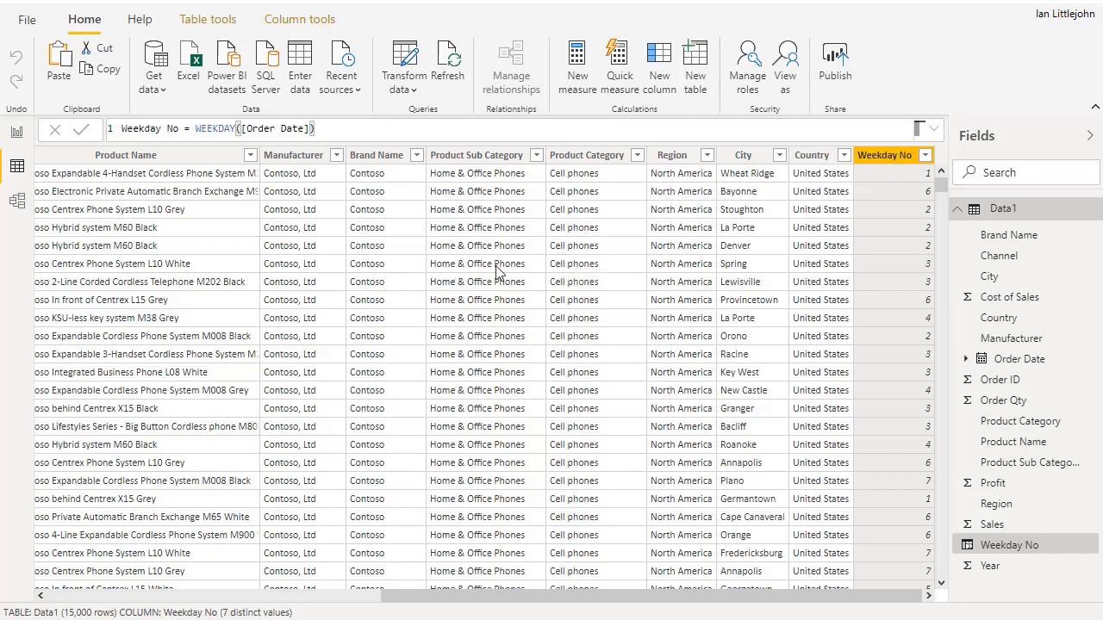
# Step: Add a second calculated column to Data1 with the formula Weekday Name = FORMAT([Order Date],"DDDD")
pyautogui.click(658, 86)
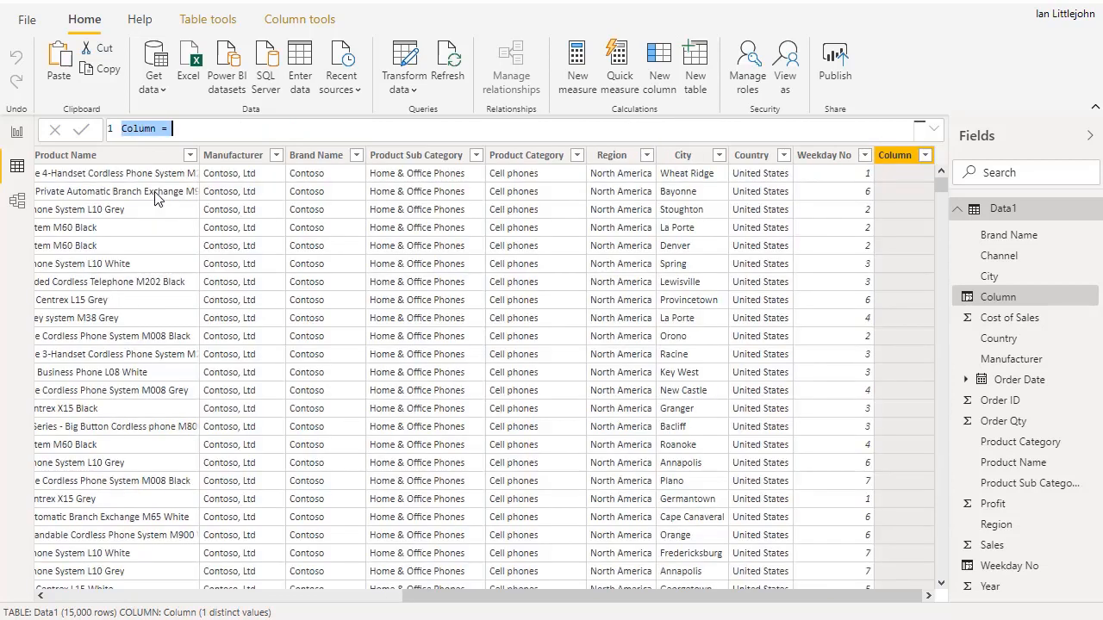
pyautogui.write('Weekday ')
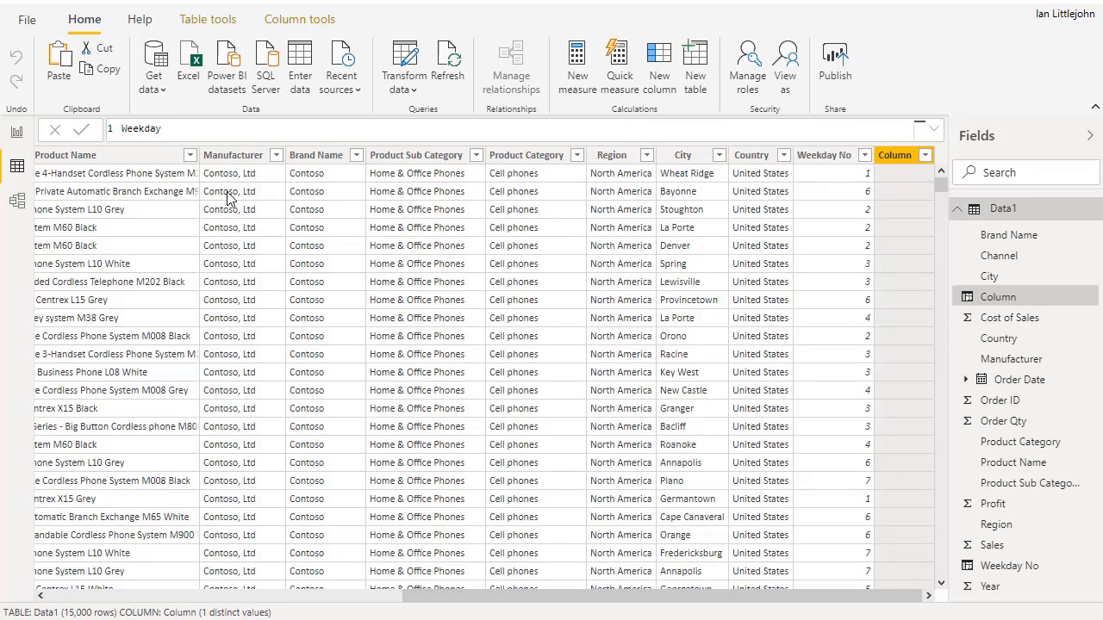
pyautogui.write('Name =')
pyautogui.write('for')
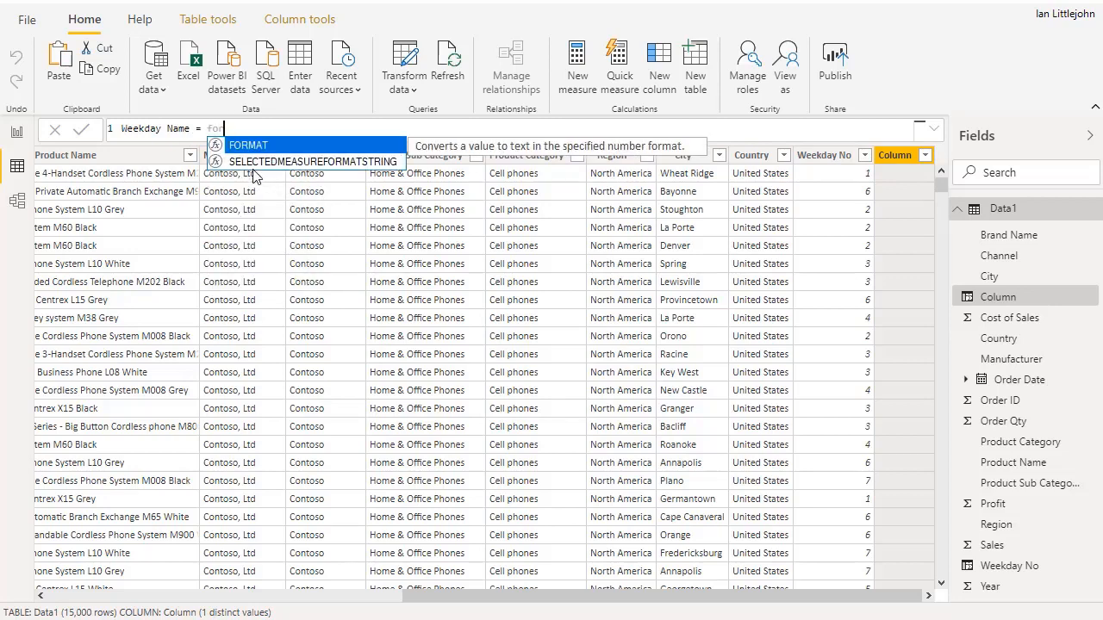
pyautogui.click(252, 147)
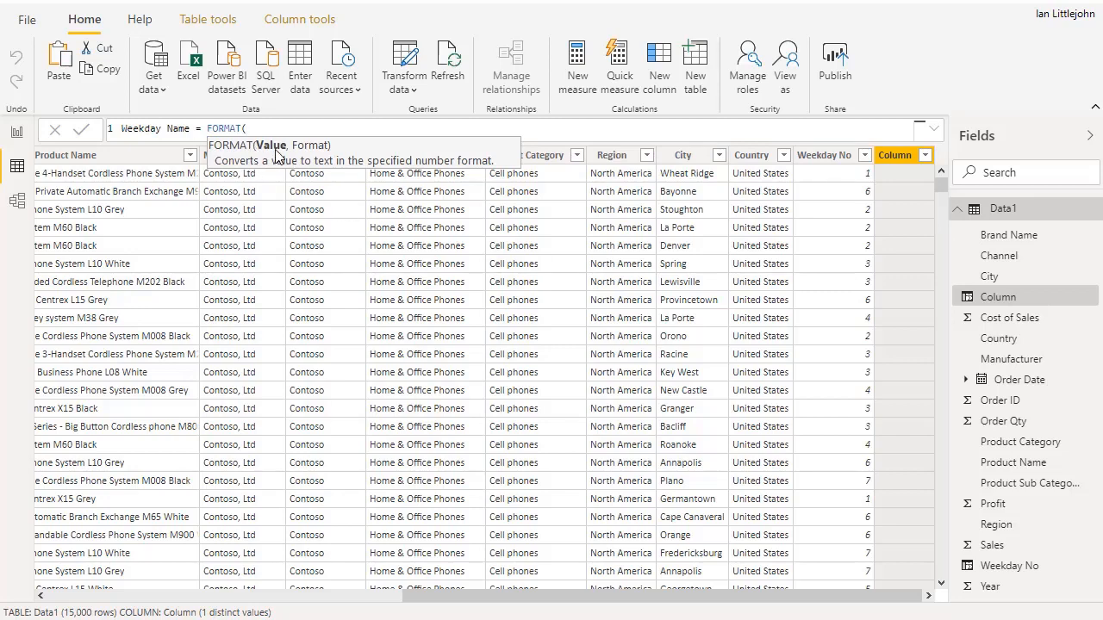
pyautogui.write('[ord')
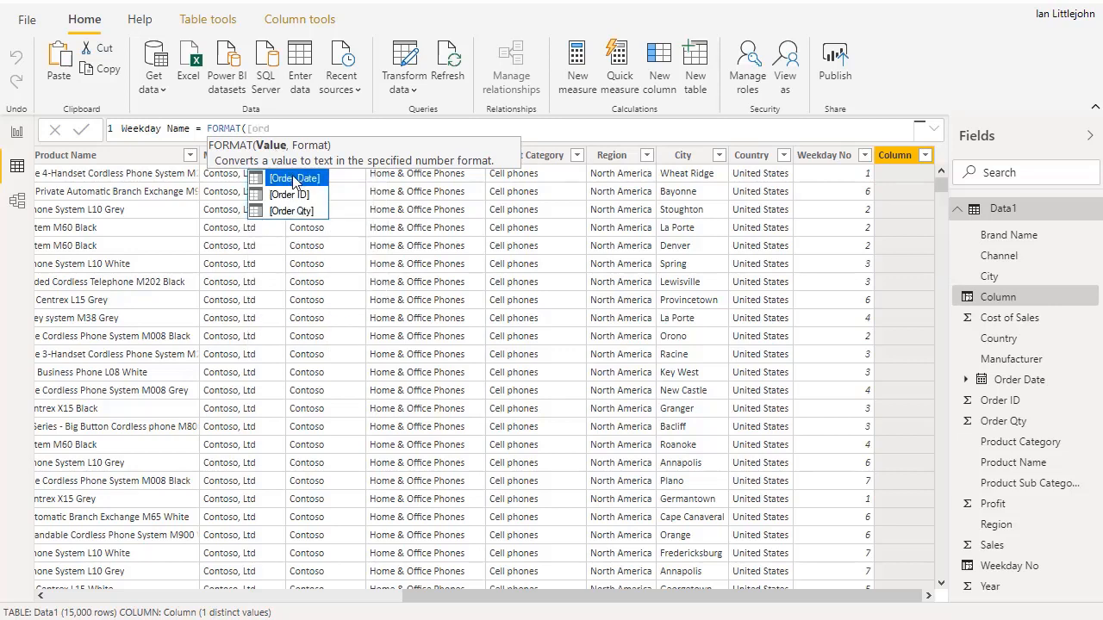
pyautogui.click(294, 179)
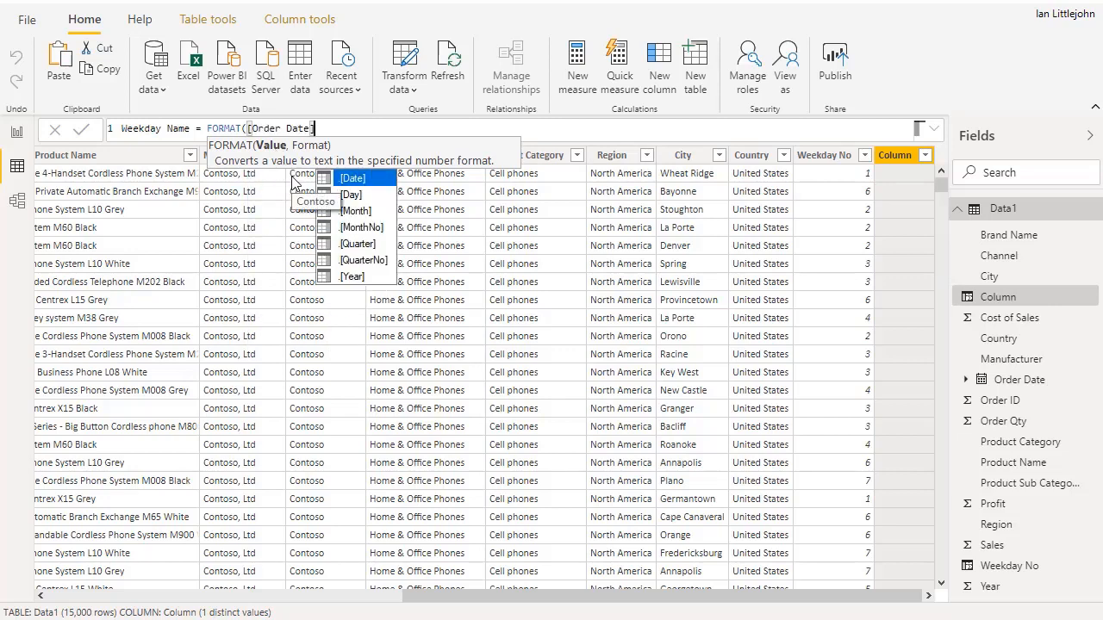
pyautogui.write(',')
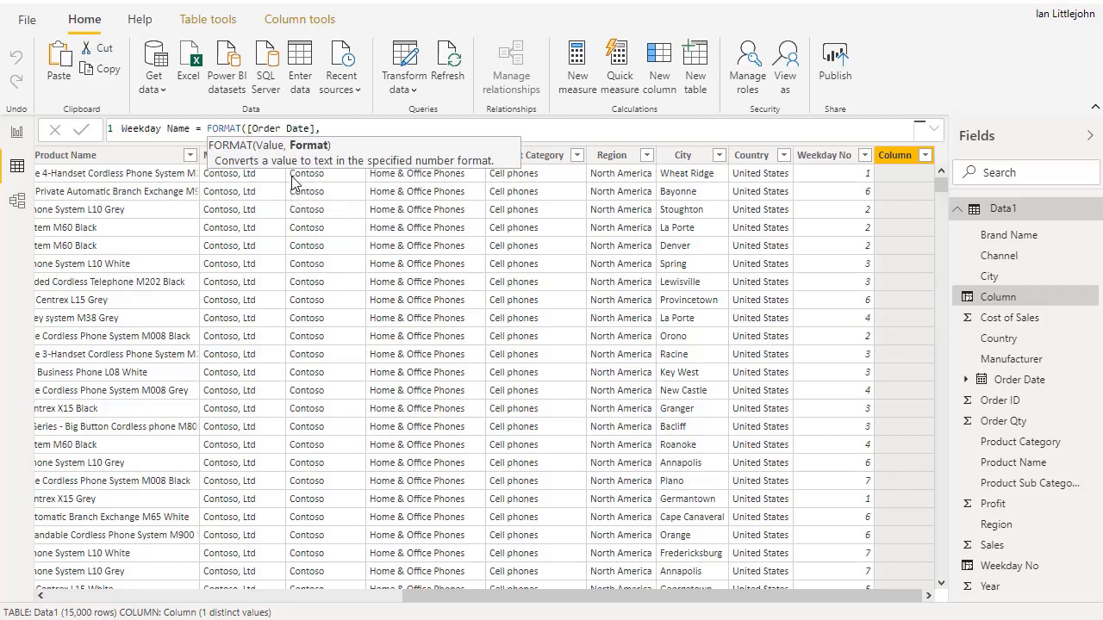
pyautogui.write('"DDDD"')
pyautogui.write(')')
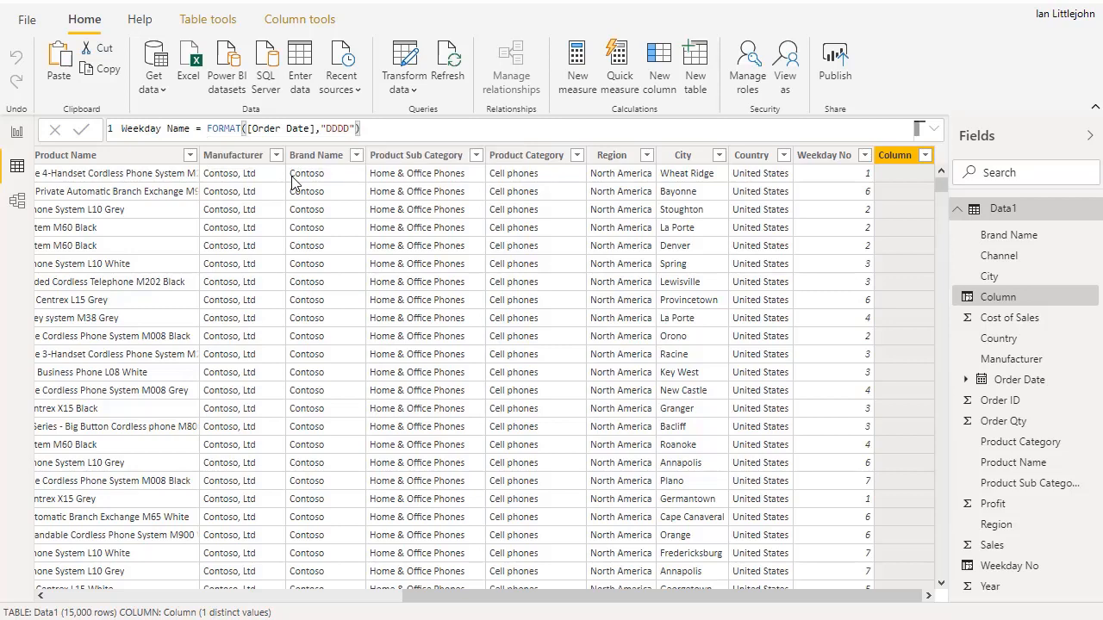
pyautogui.press('Return')
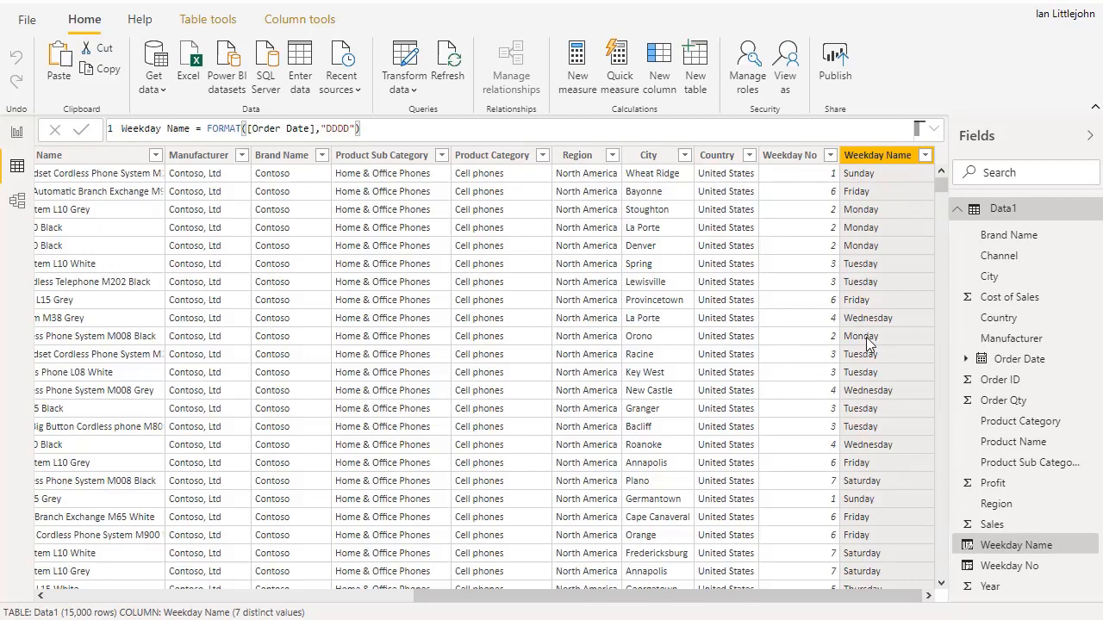
# Step: Add a table of Weekday Name and Sales to the report page, placed against the Profit by Channel pie chart and sized to its height
pyautogui.click(21, 135)
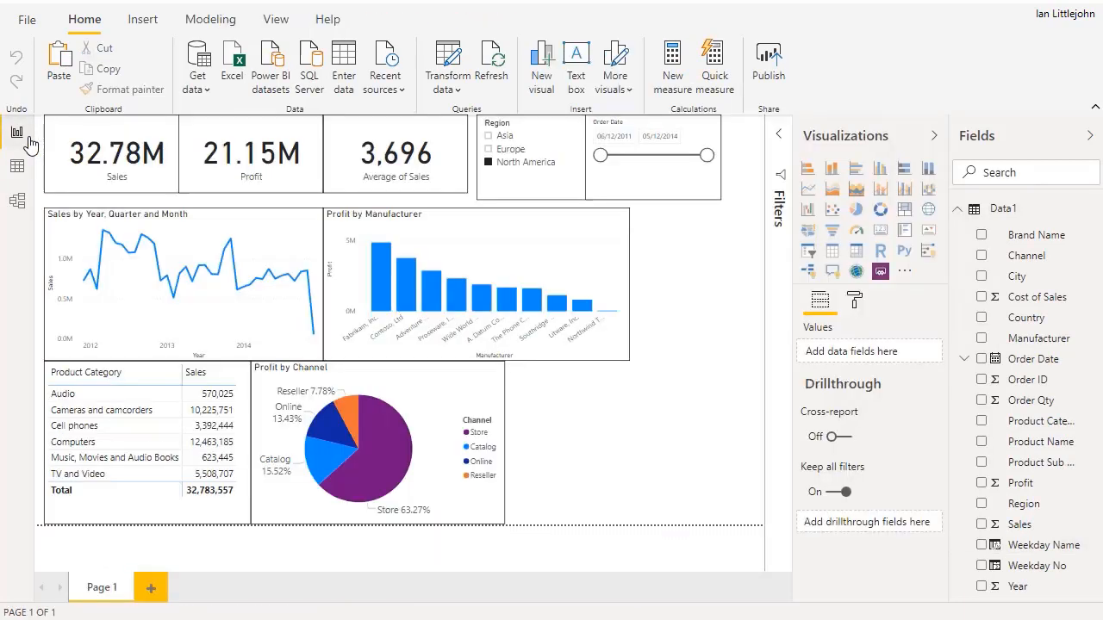
pyautogui.click(831, 251)
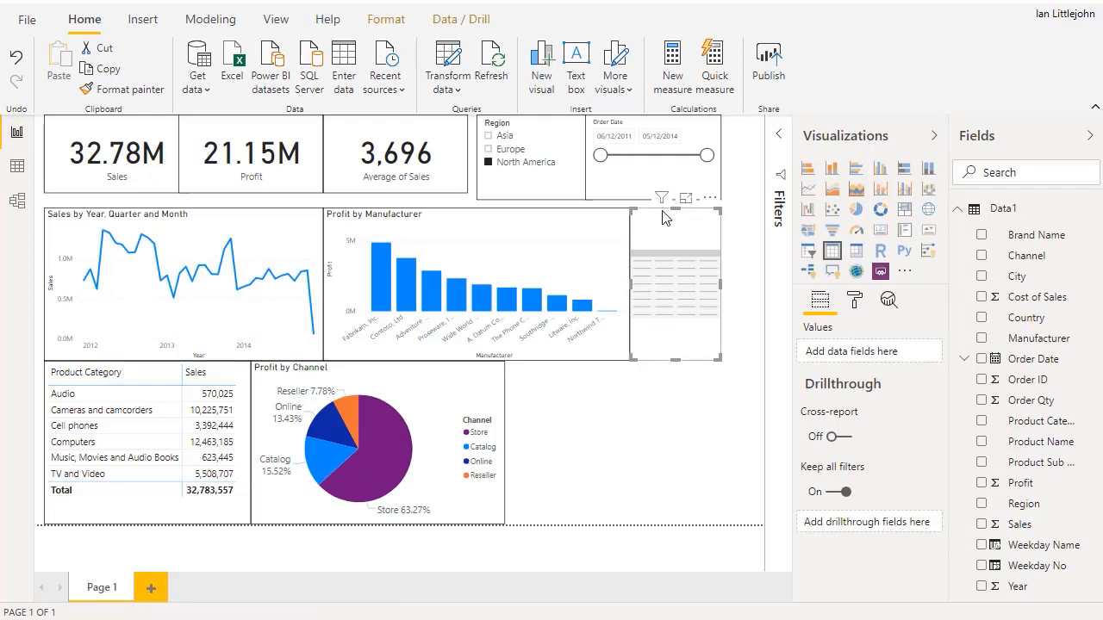
pyautogui.moveTo(664, 217); pyautogui.dragTo(517, 401)
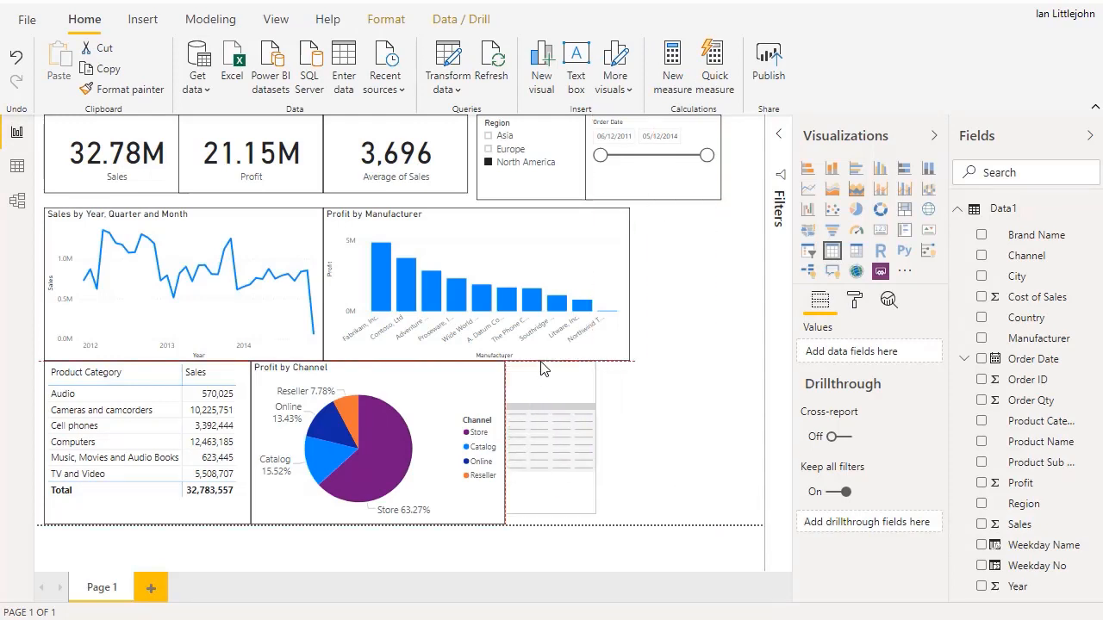
pyautogui.moveTo(596, 513); pyautogui.dragTo(693, 525)
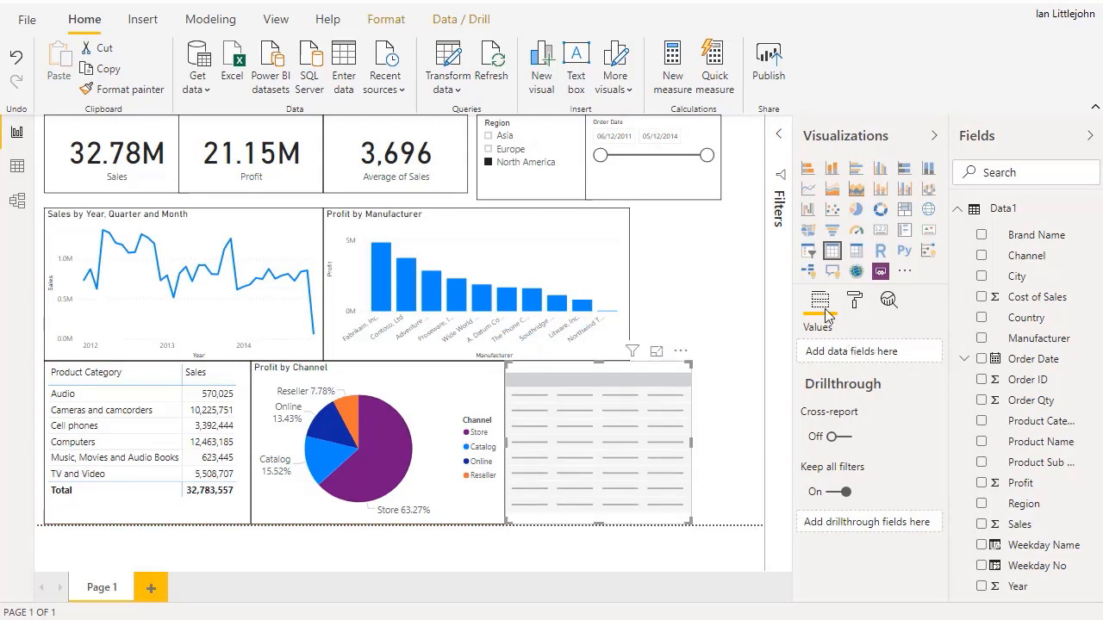
pyautogui.moveTo(1044, 546); pyautogui.dragTo(865, 354)
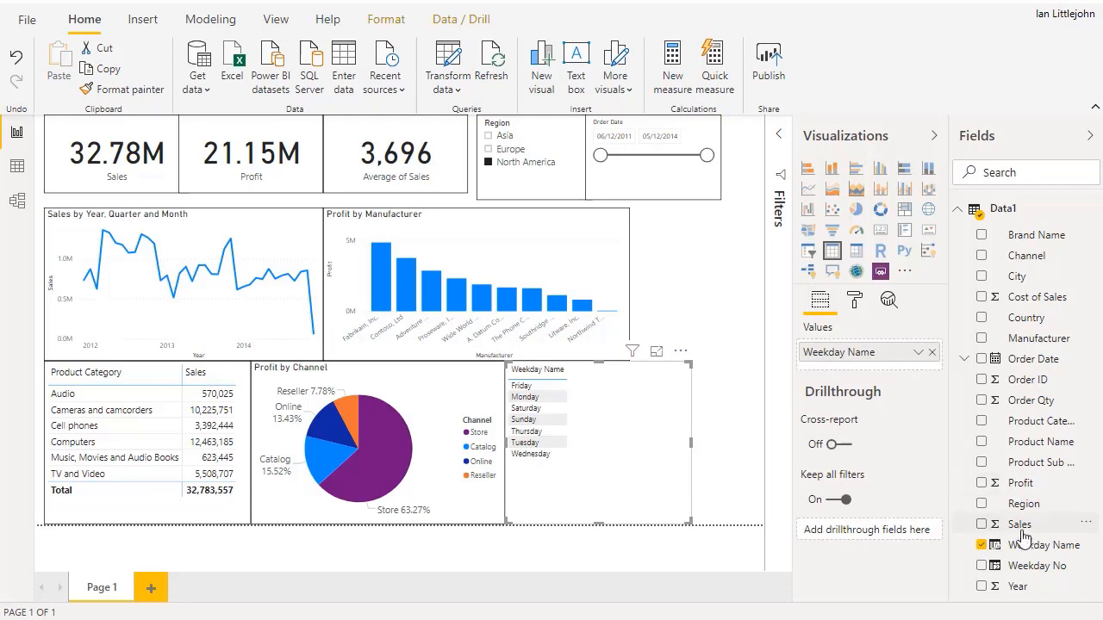
pyautogui.moveTo(1030, 531); pyautogui.dragTo(860, 373)
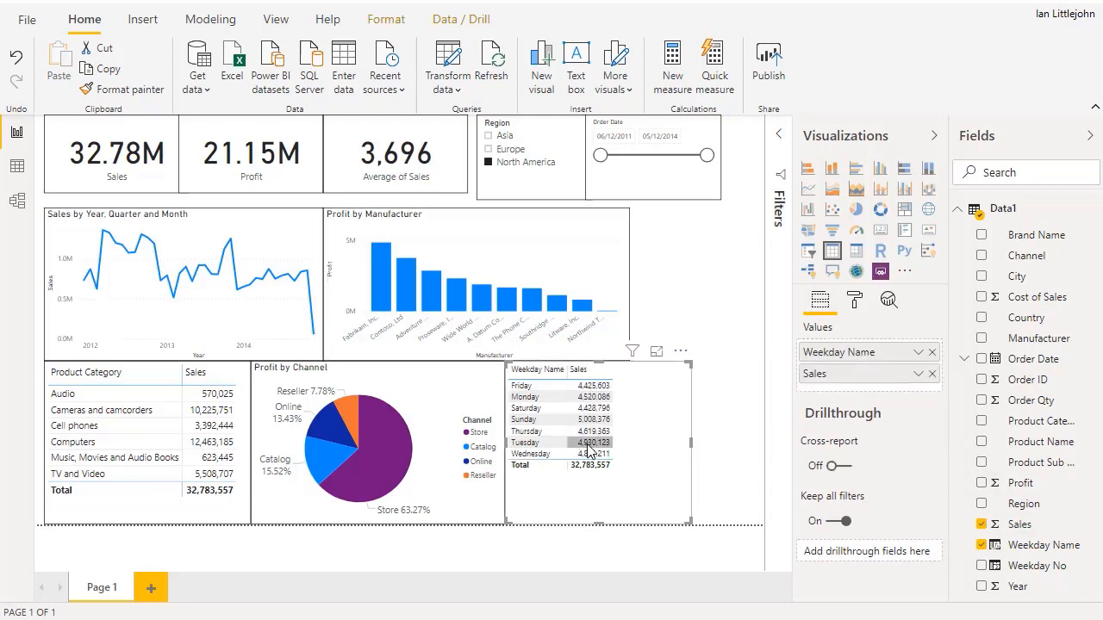
# Step: Copy the Product Category table's formatting to the weekday table and widen the weekday table toward the page's edge
pyautogui.click(171, 372)
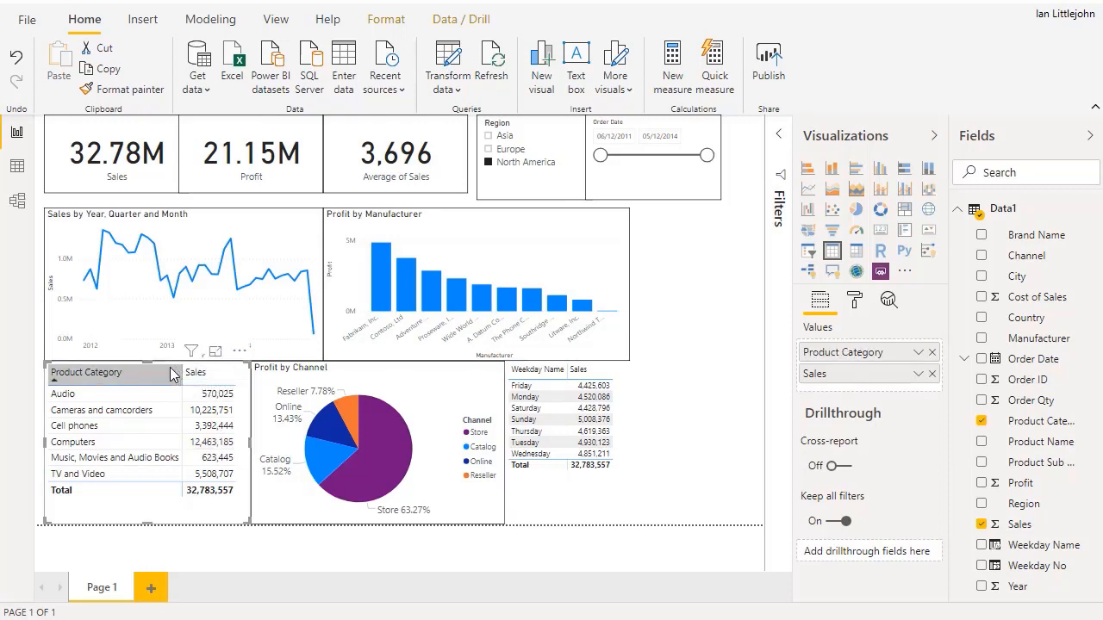
pyautogui.click(121, 89)
pyautogui.click(646, 366)
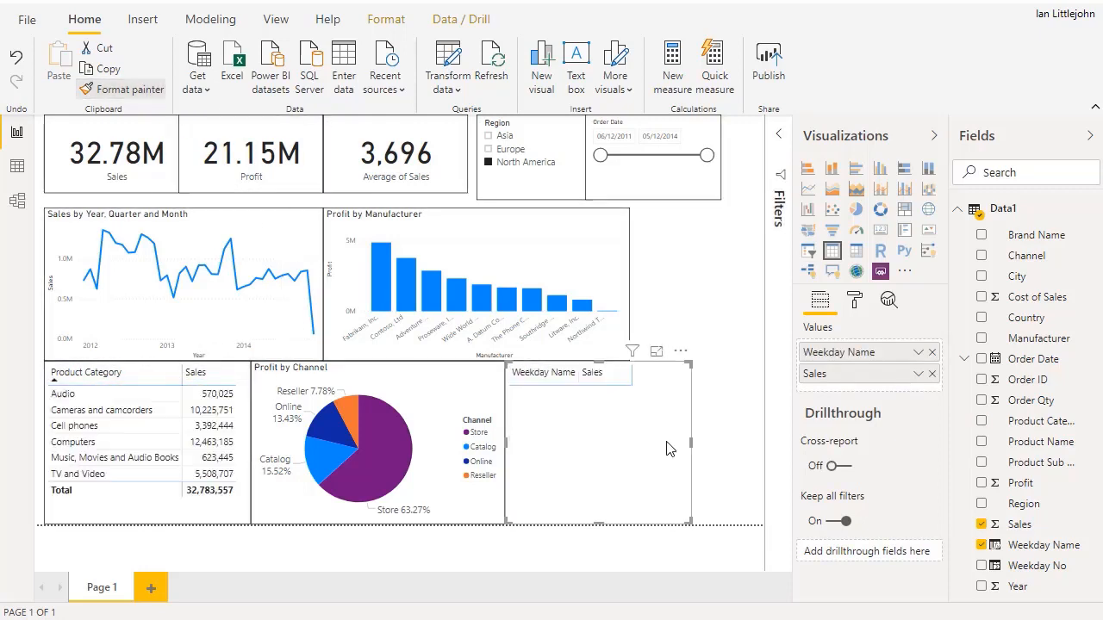
pyautogui.moveTo(690, 450); pyautogui.dragTo(754, 450)
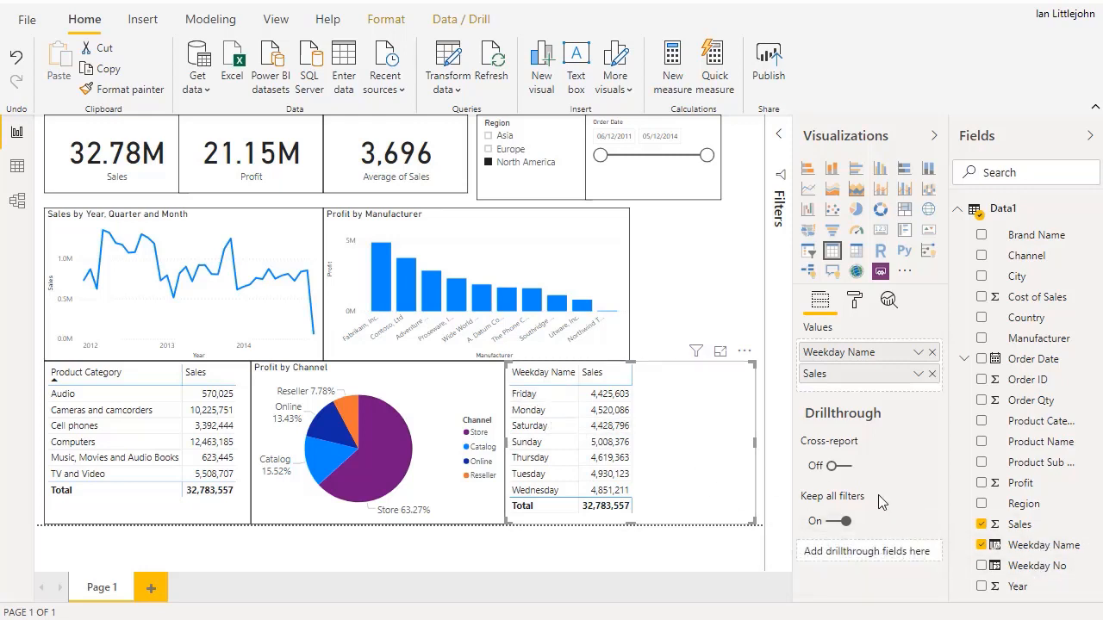
# Step: Sort the Weekday Name column by Weekday No so the table lists the days in week order
pyautogui.click(1044, 551)
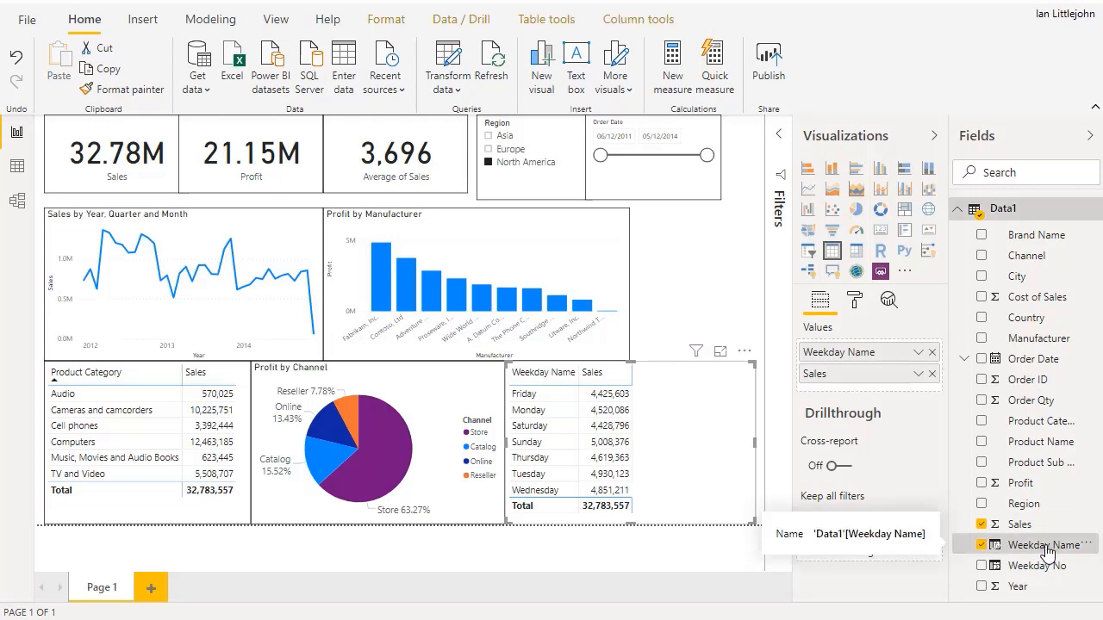
pyautogui.click(660, 21)
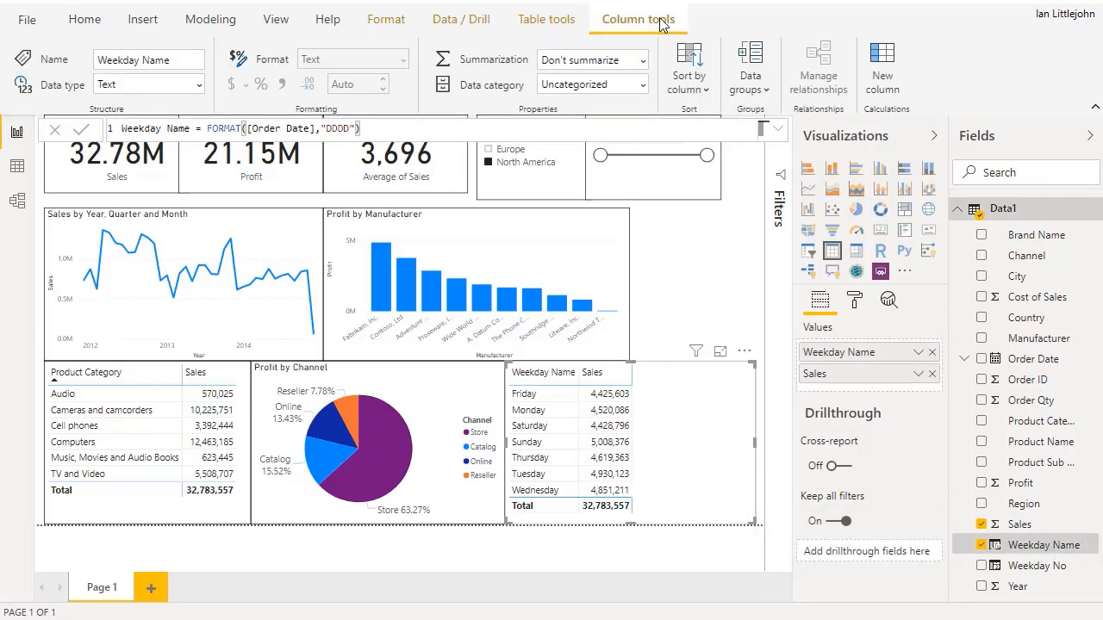
pyautogui.click(698, 89)
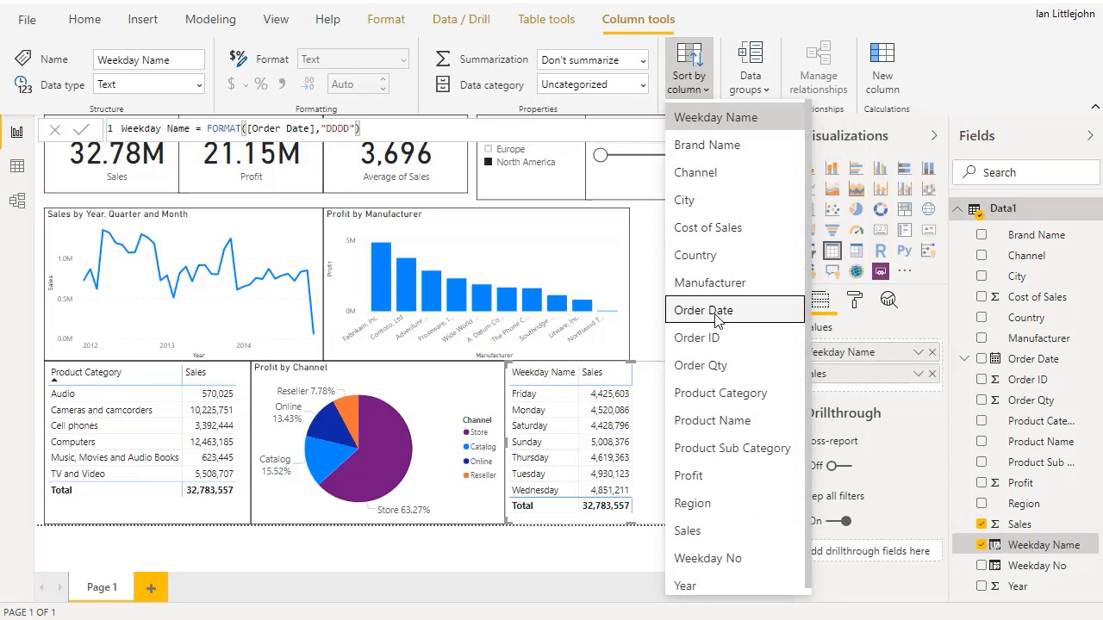
pyautogui.click(708, 558)
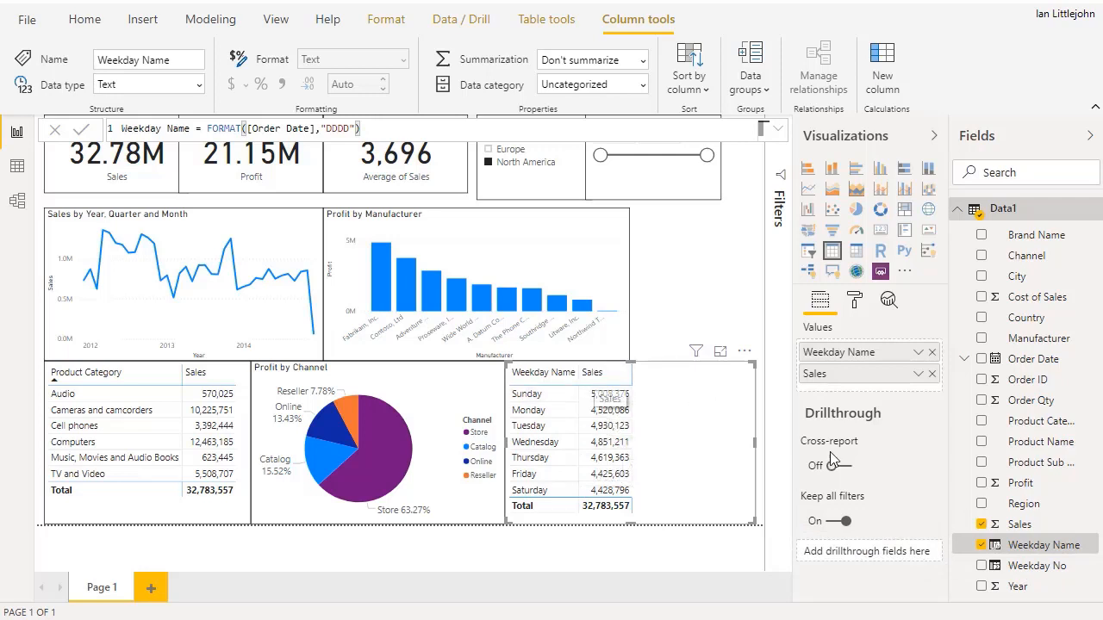
# Step: Add the Profit field to the weekday table after the Sales column
pyautogui.moveTo(1021, 483); pyautogui.dragTo(690, 450)
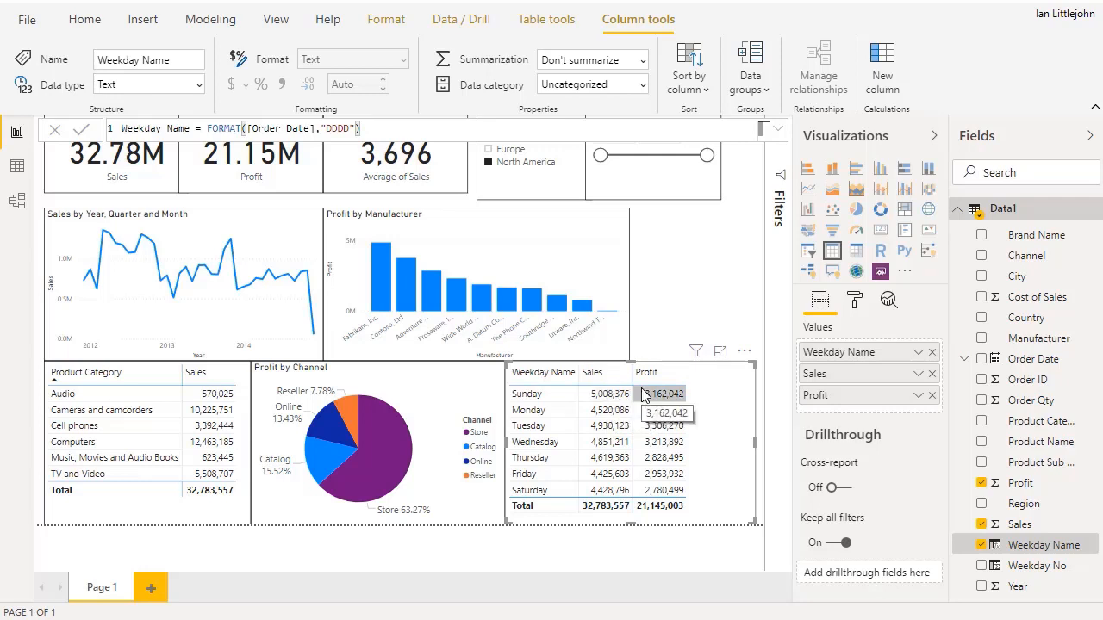
# Step: Create a measure in Data1 with the formula Profit Ratio = DIVIDE(sum([Profit]),sum([Sales]))
pyautogui.click(95, 24)
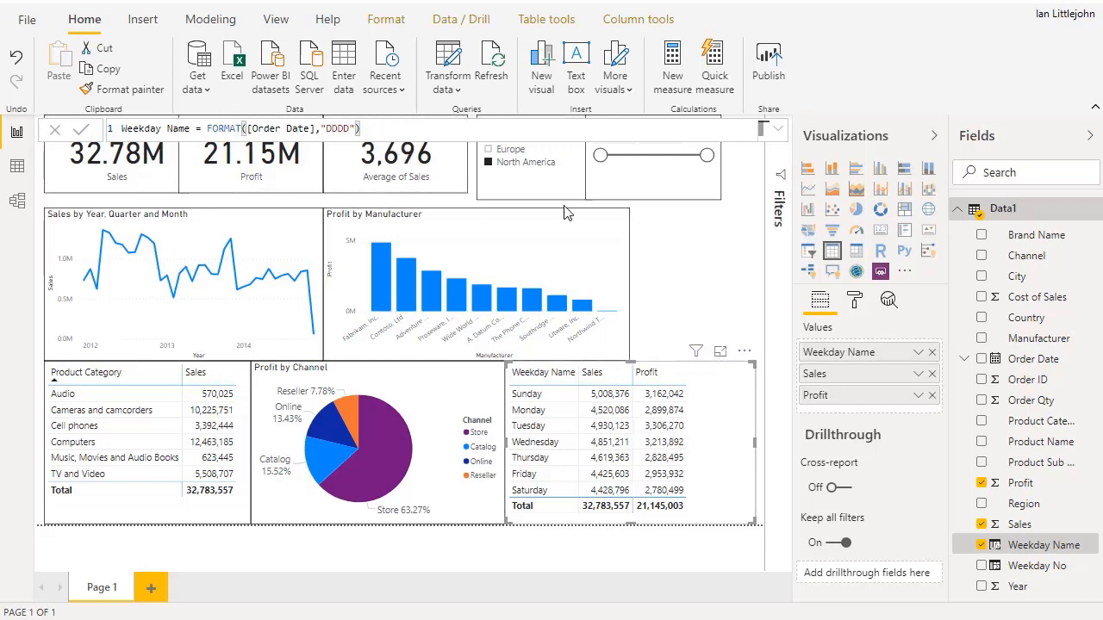
pyautogui.click(675, 84)
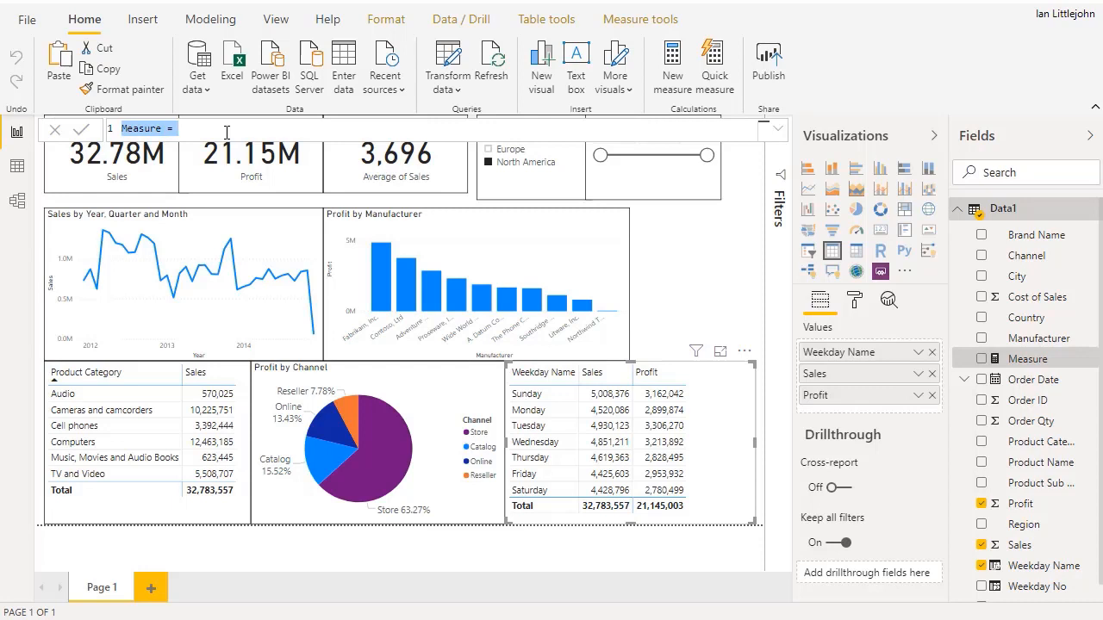
pyautogui.write('Profit Ra')
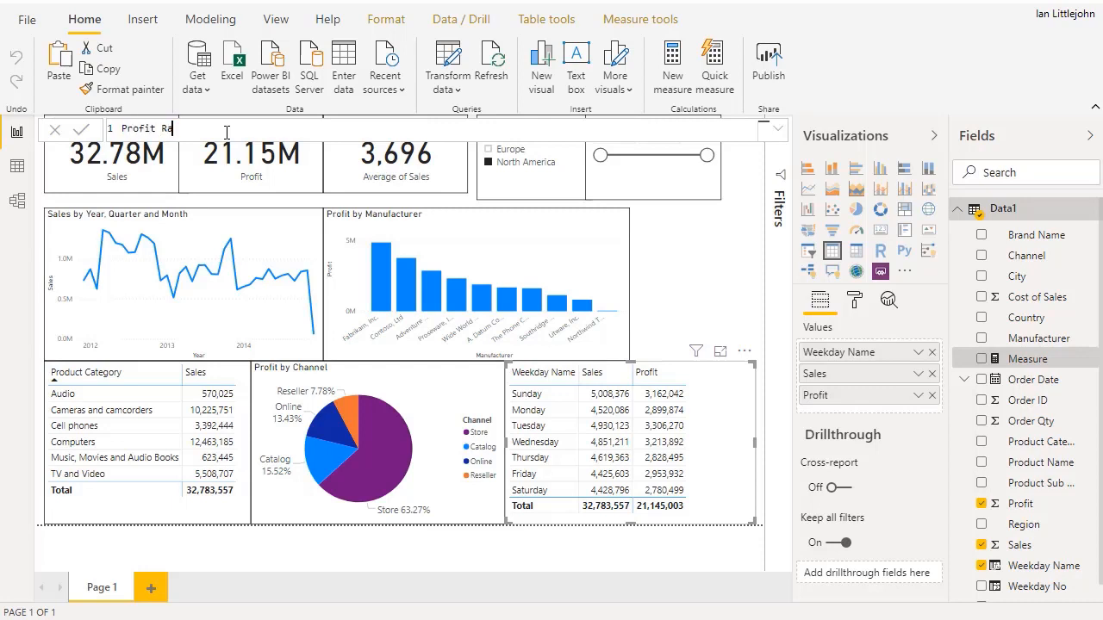
pyautogui.write('tio = Divi')
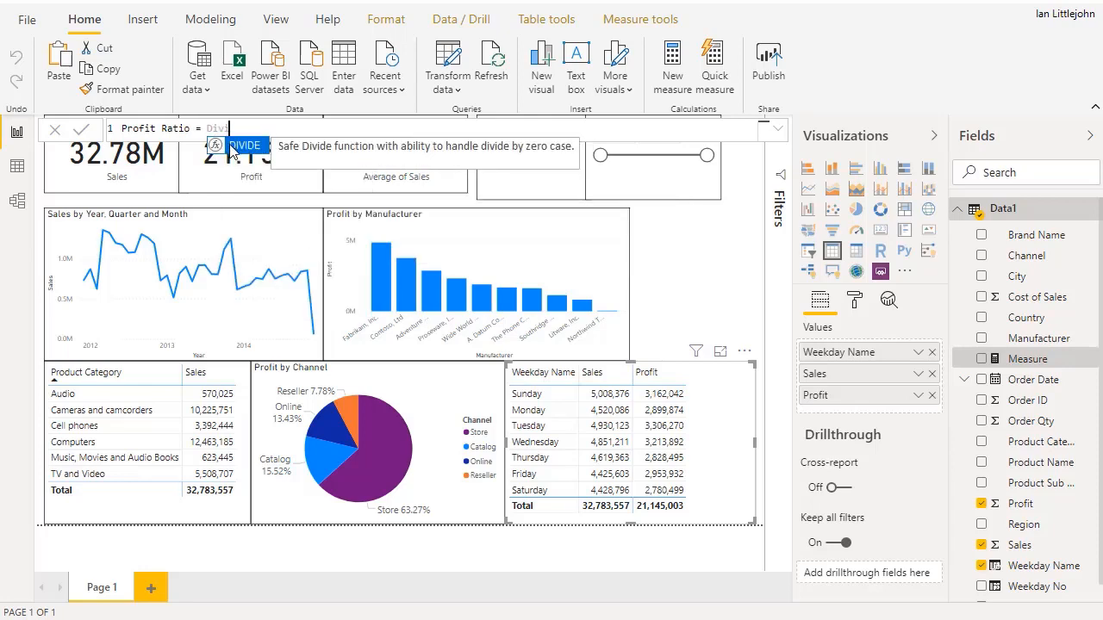
pyautogui.click(230, 148)
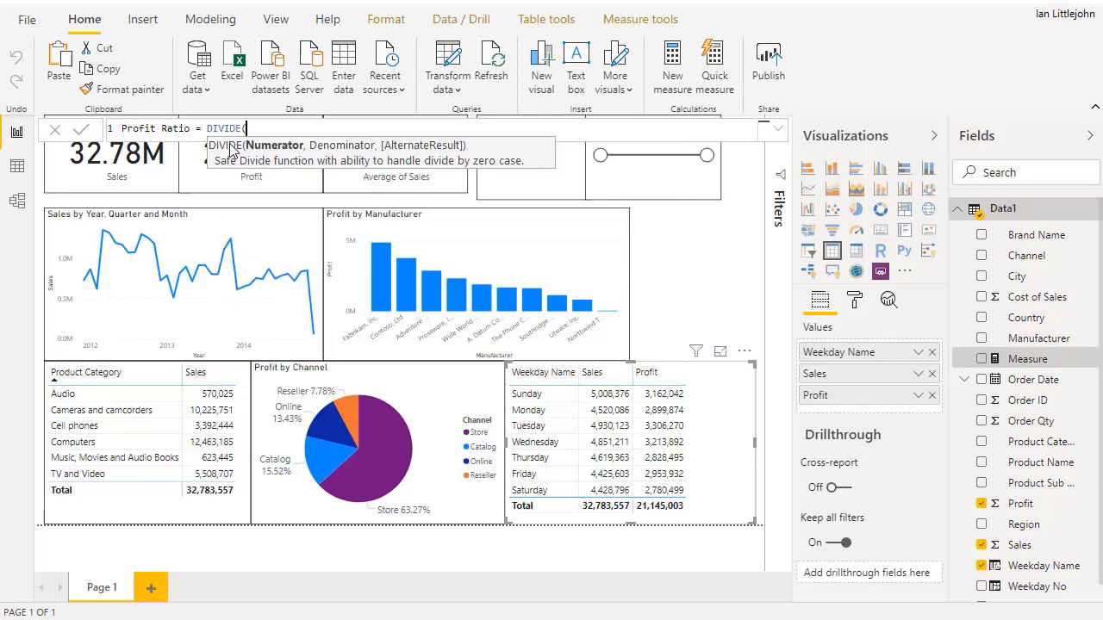
pyautogui.write('sum')
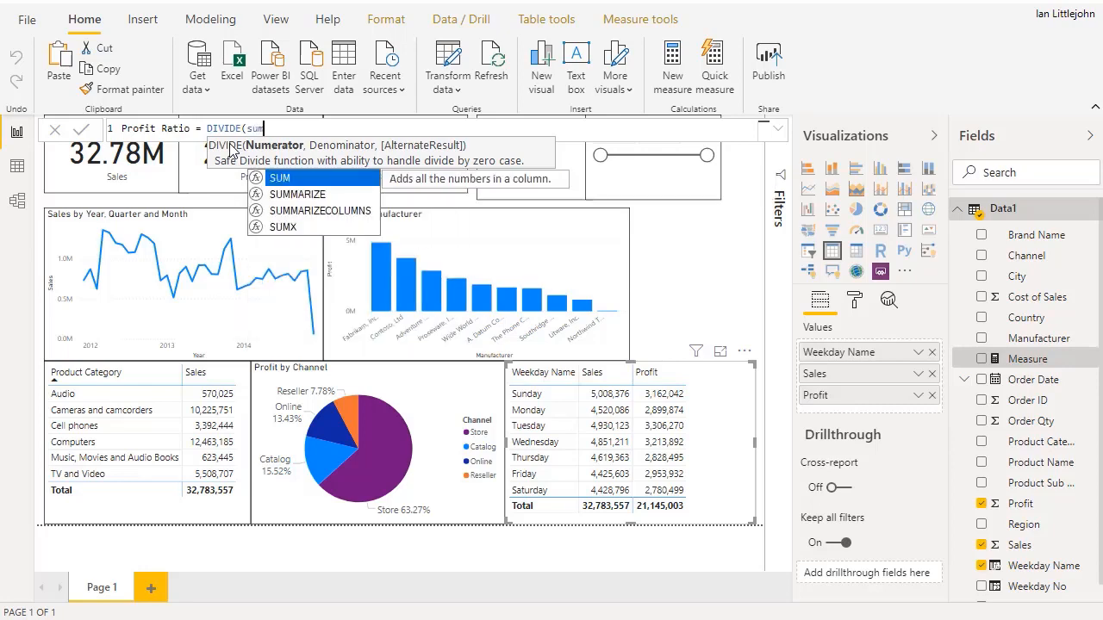
pyautogui.write('([P')
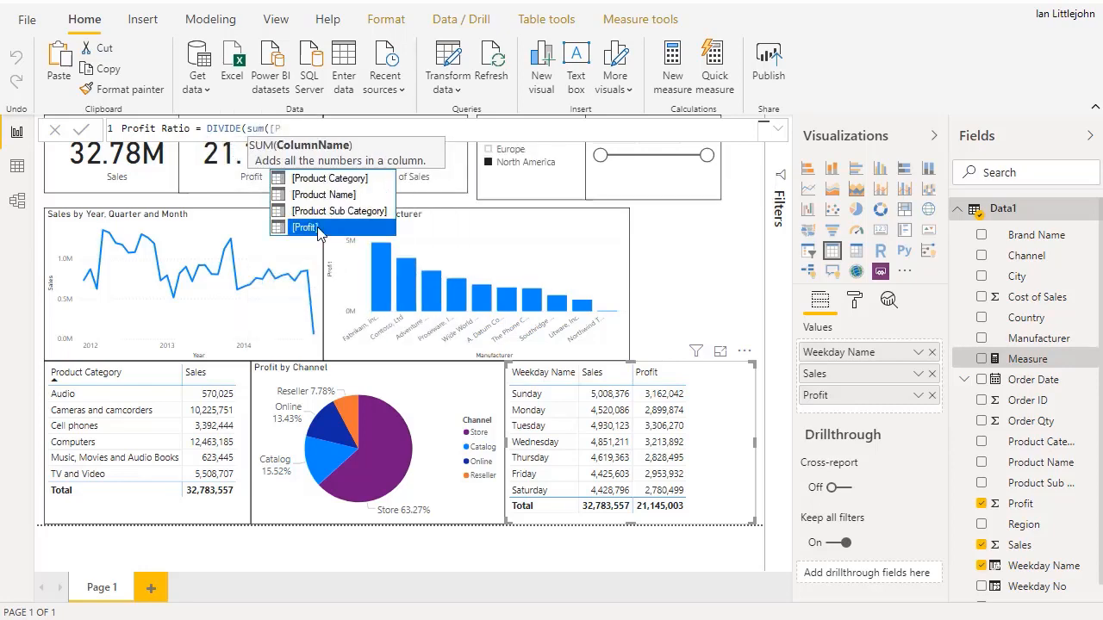
pyautogui.click(324, 227)
pyautogui.write('),')
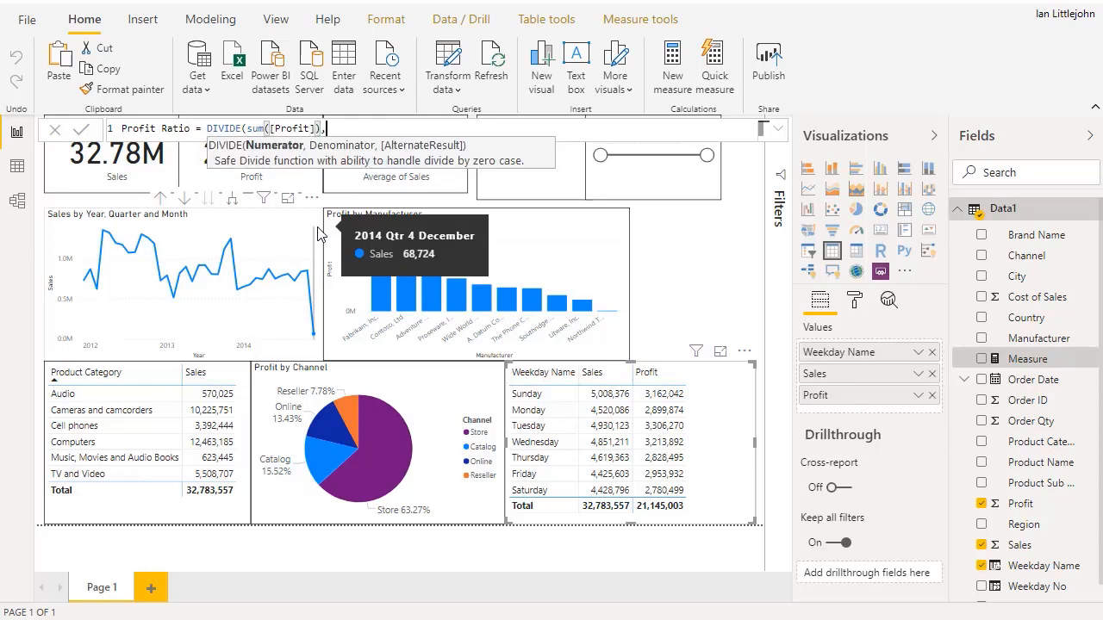
pyautogui.write('sum(')
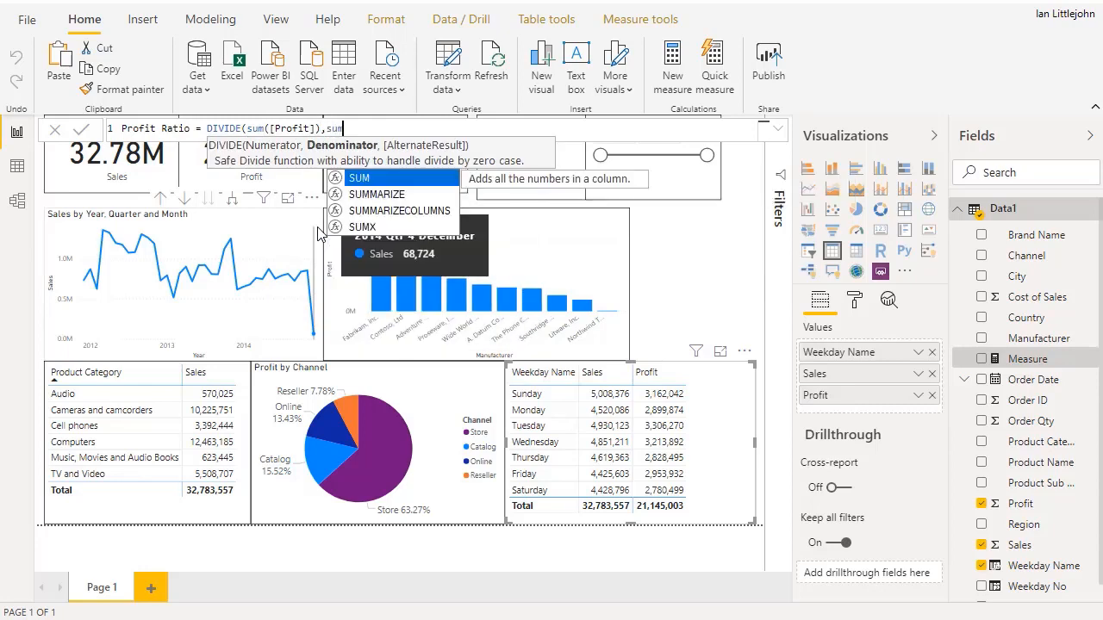
pyautogui.write('[Sa')
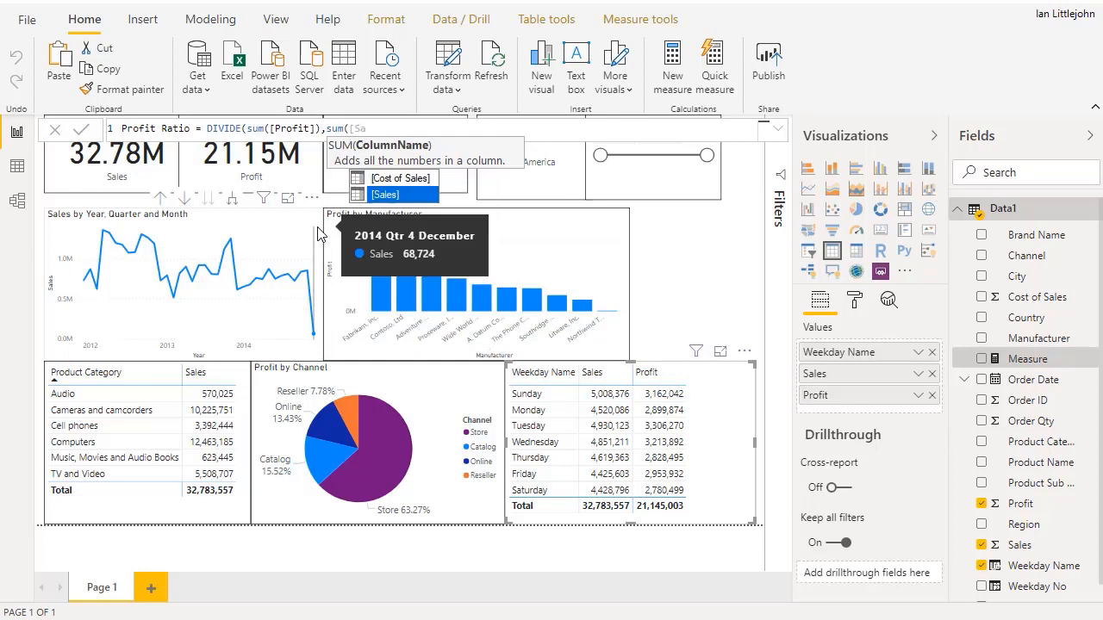
pyautogui.click(388, 197)
pyautogui.write(')')
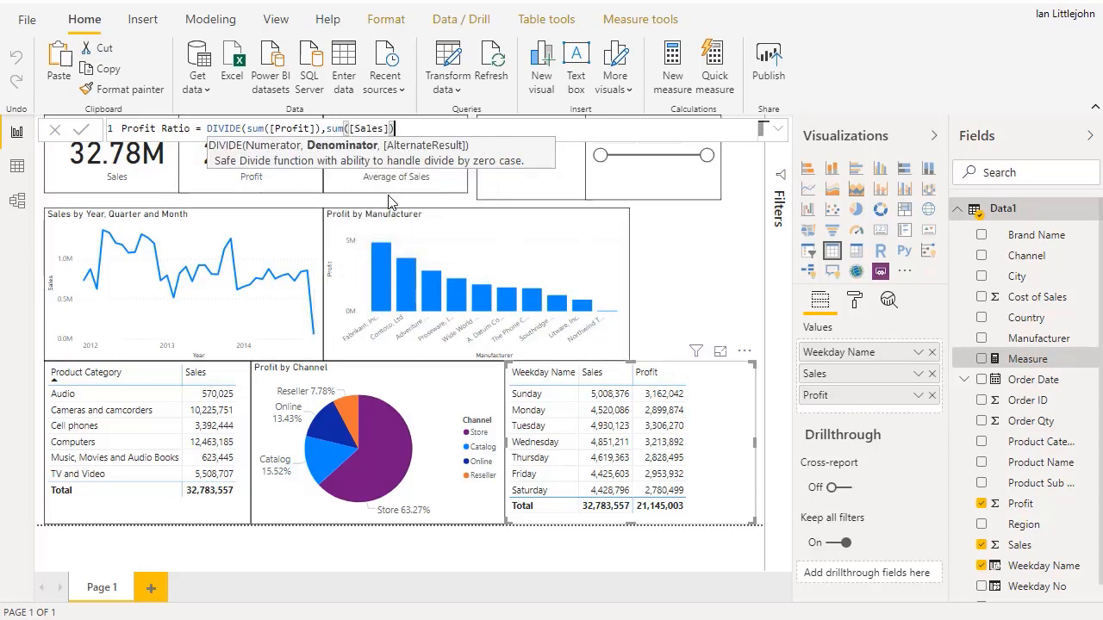
pyautogui.write(')')
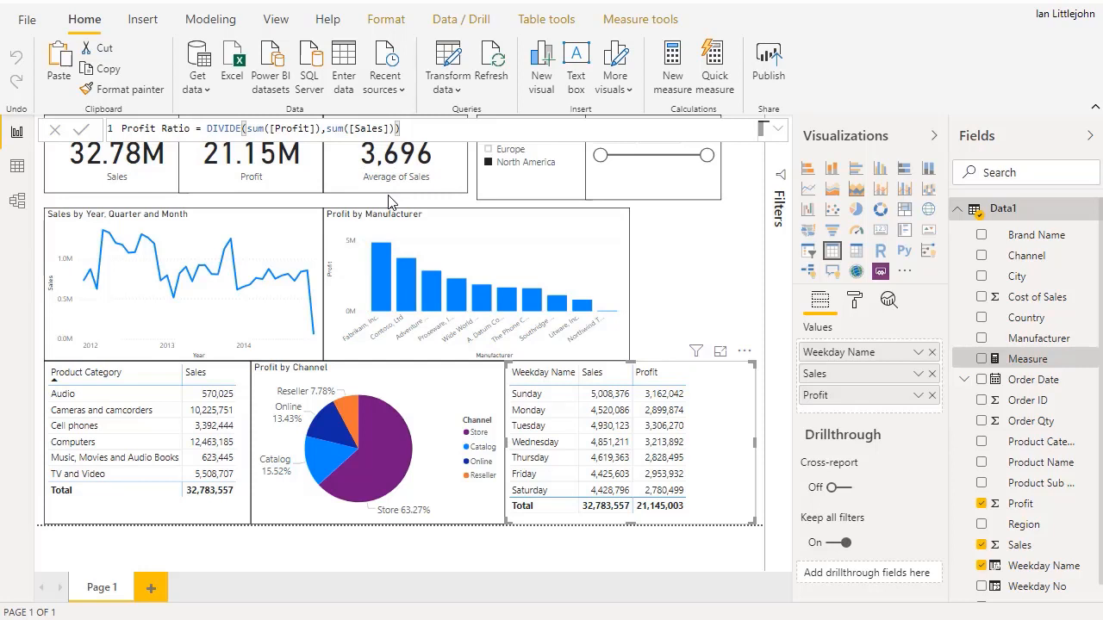
pyautogui.press('Return')
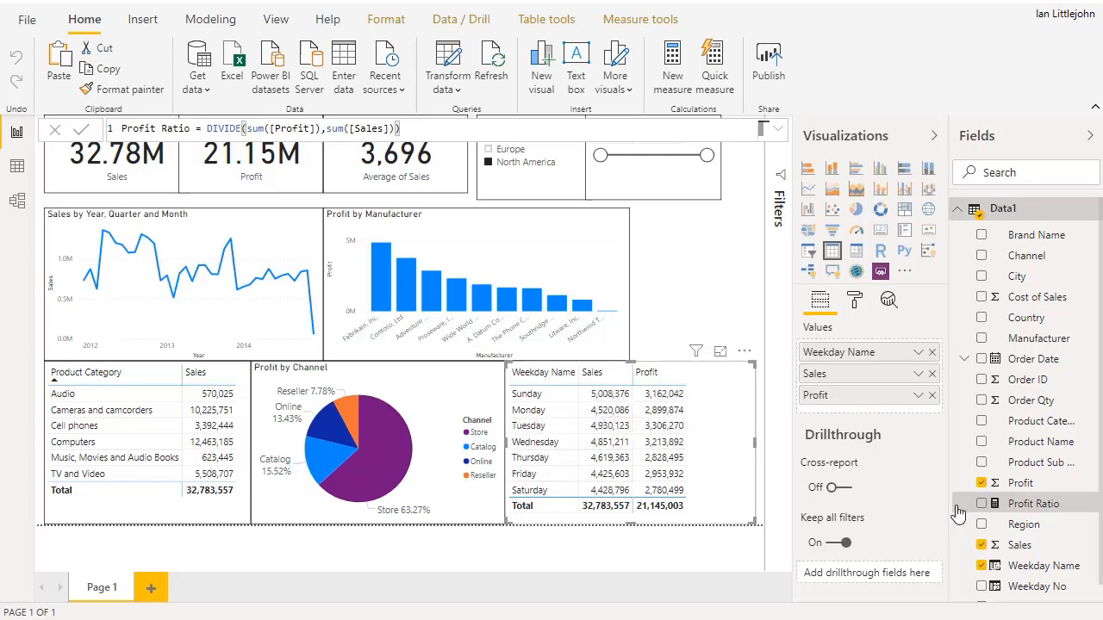
# Step: Add Profit Ratio to the weekday table and format the measure as a percentage with one decimal place
pyautogui.moveTo(991, 506); pyautogui.dragTo(706, 433)
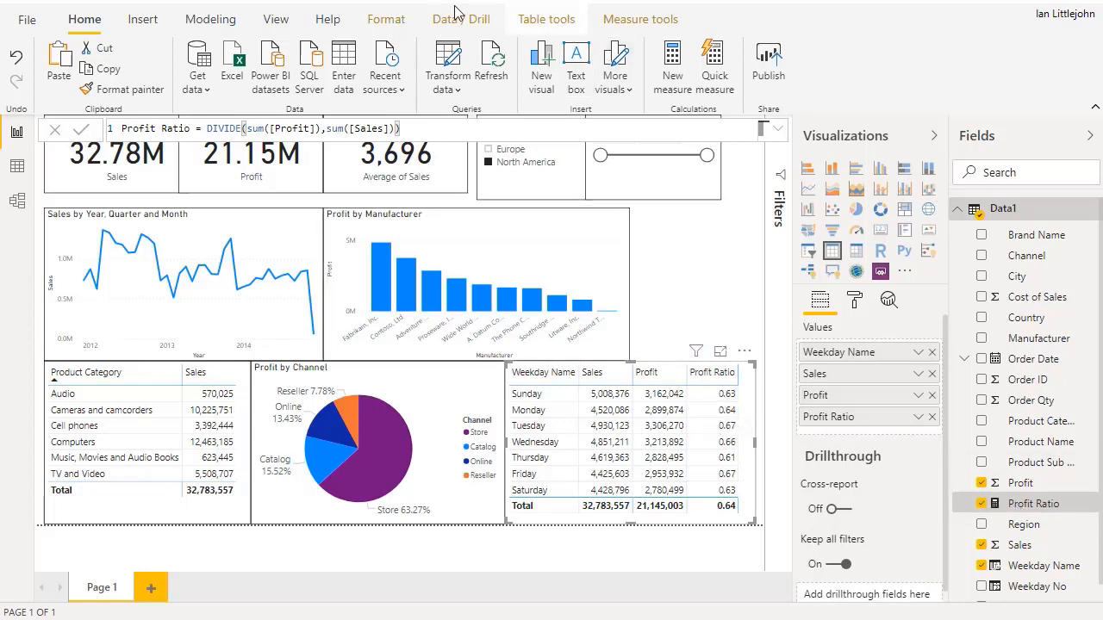
pyautogui.click(613, 19)
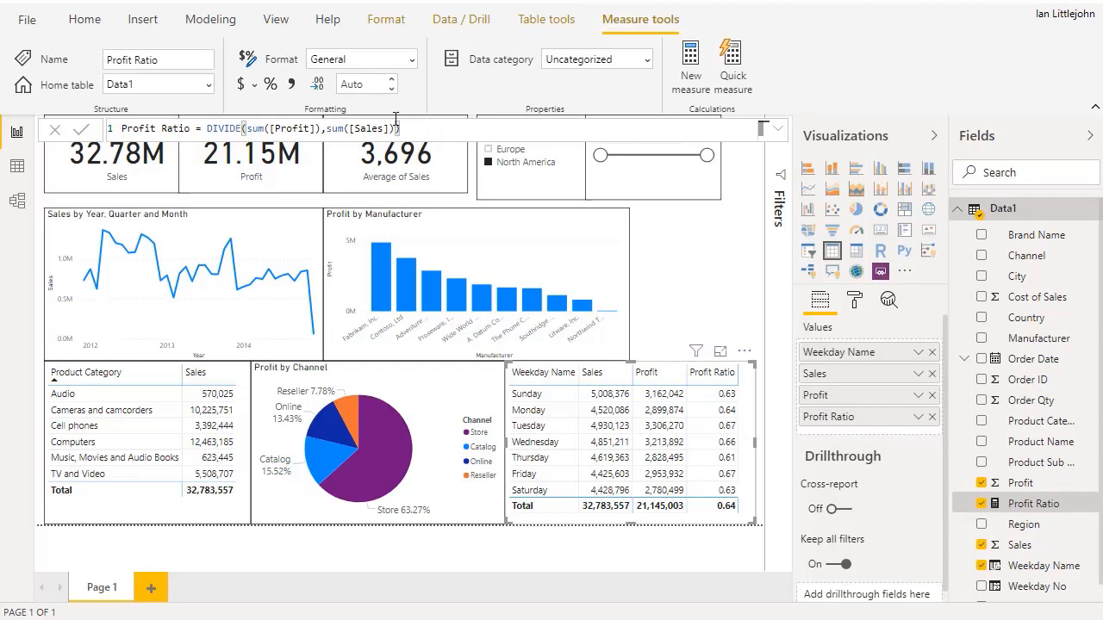
pyautogui.click(367, 58)
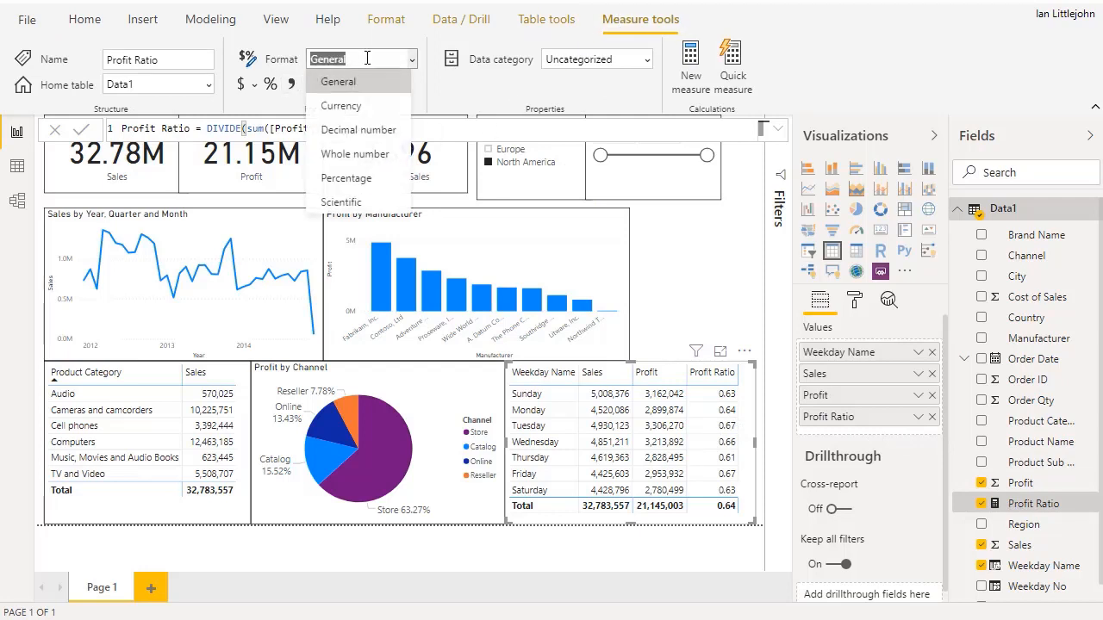
pyautogui.click(360, 179)
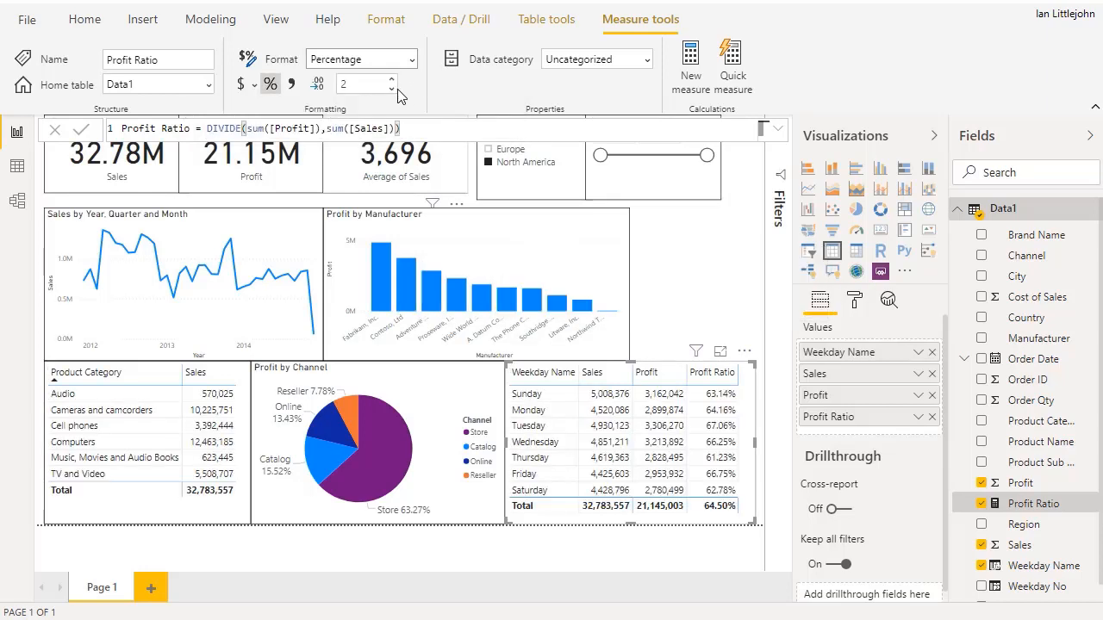
pyautogui.click(392, 88)
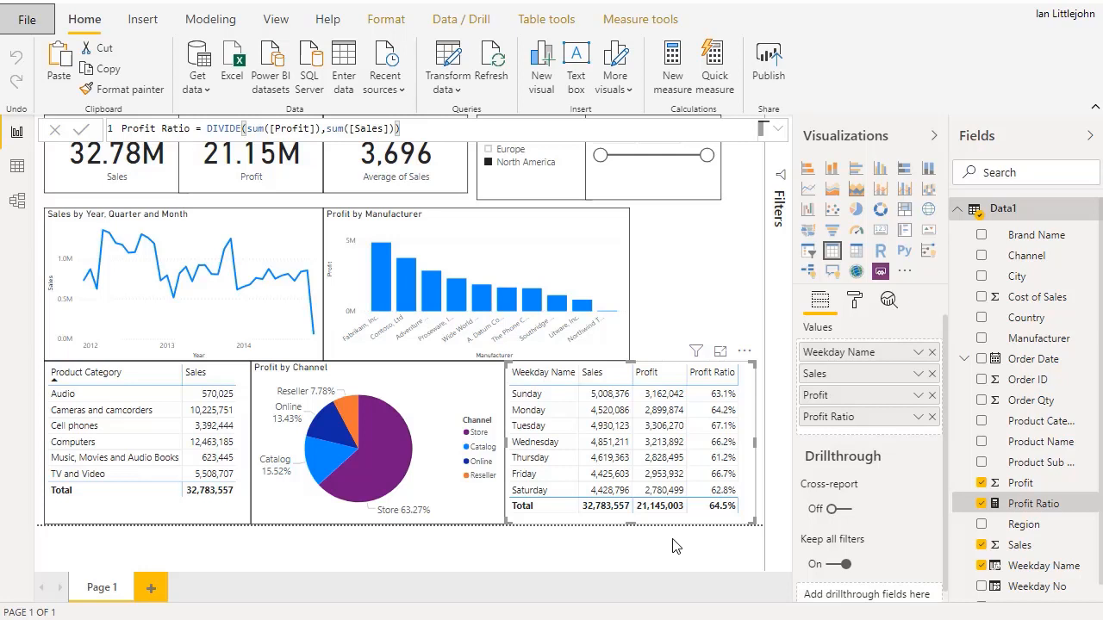
# Step: Publish the report to My workspace
pyautogui.click(1047, 24)
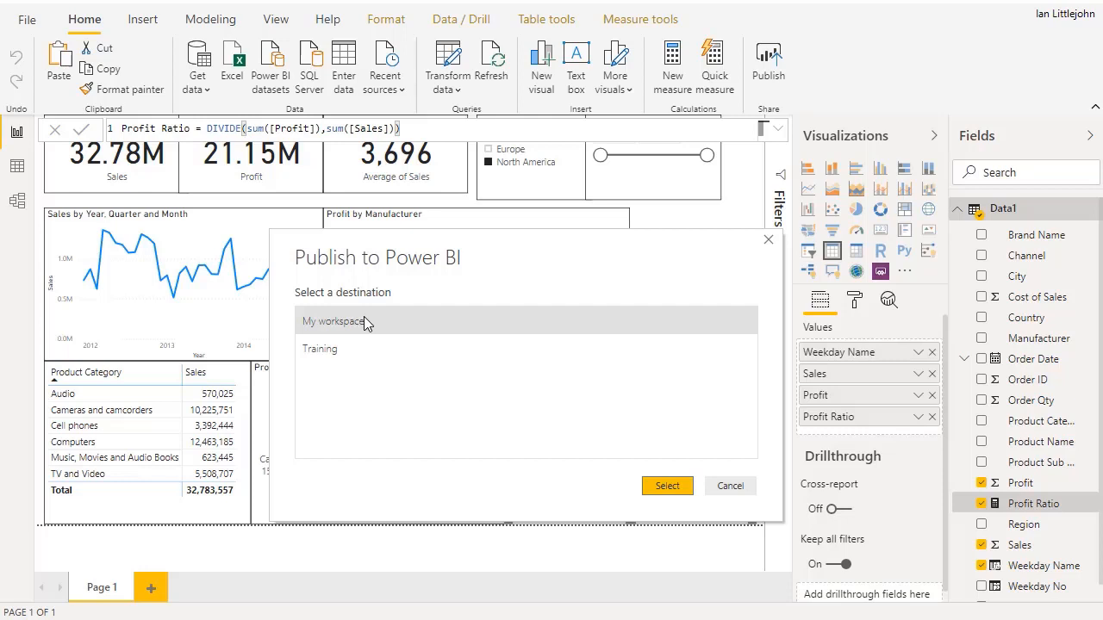
pyautogui.click(667, 486)
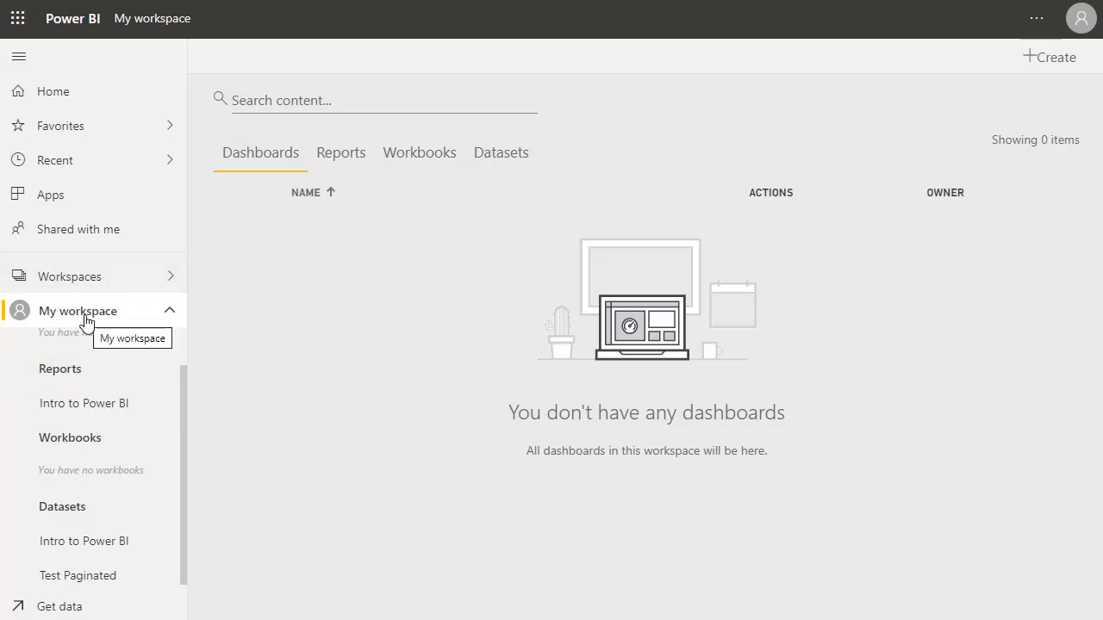
# Step: In the Power BI service, open the Intro to Power BI report from My workspace and go through its four introductory tips
pyautogui.click(78, 408)
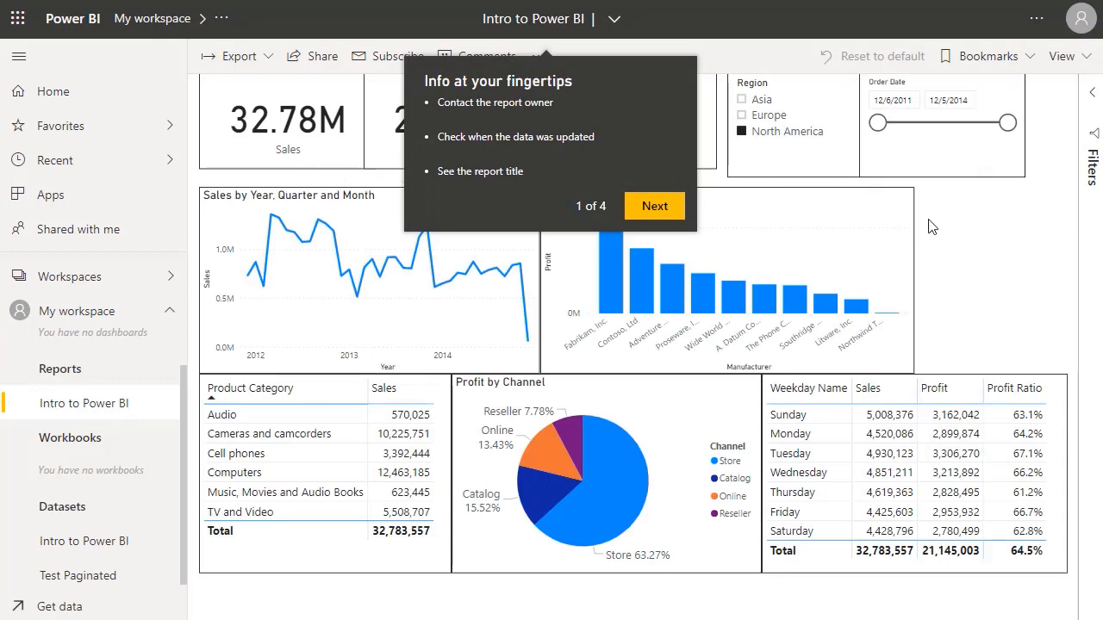
pyautogui.click(668, 212)
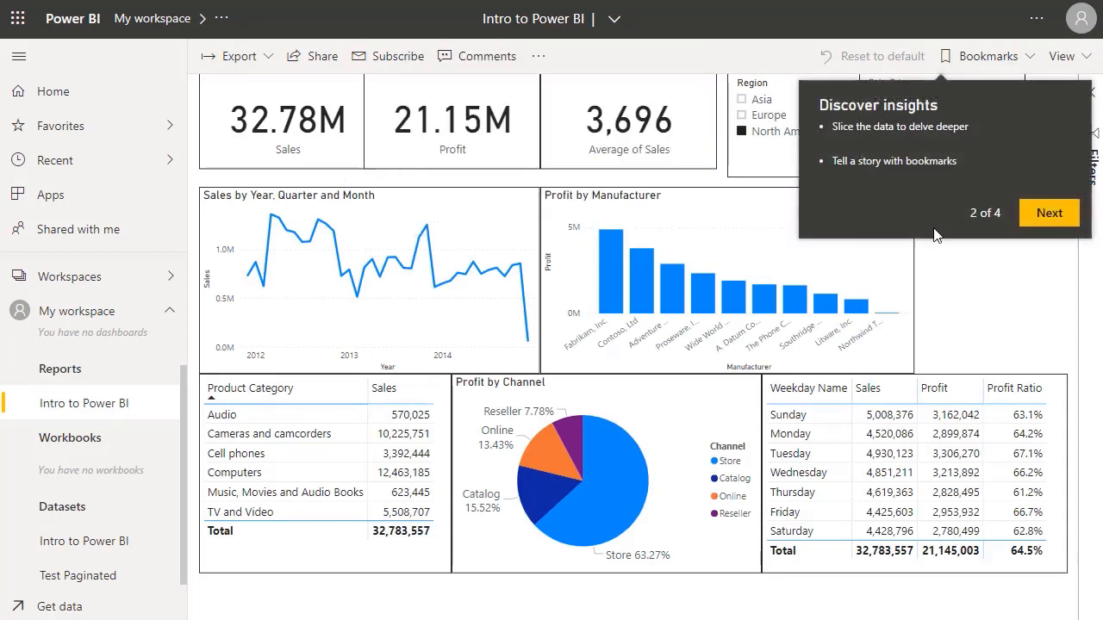
pyautogui.click(1048, 213)
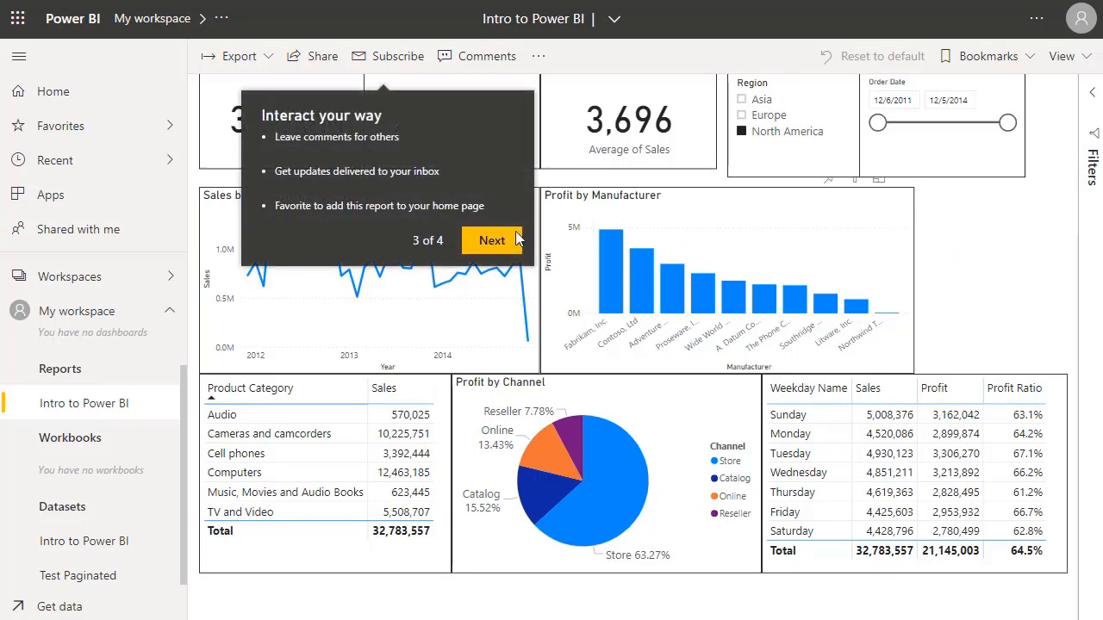
pyautogui.click(515, 239)
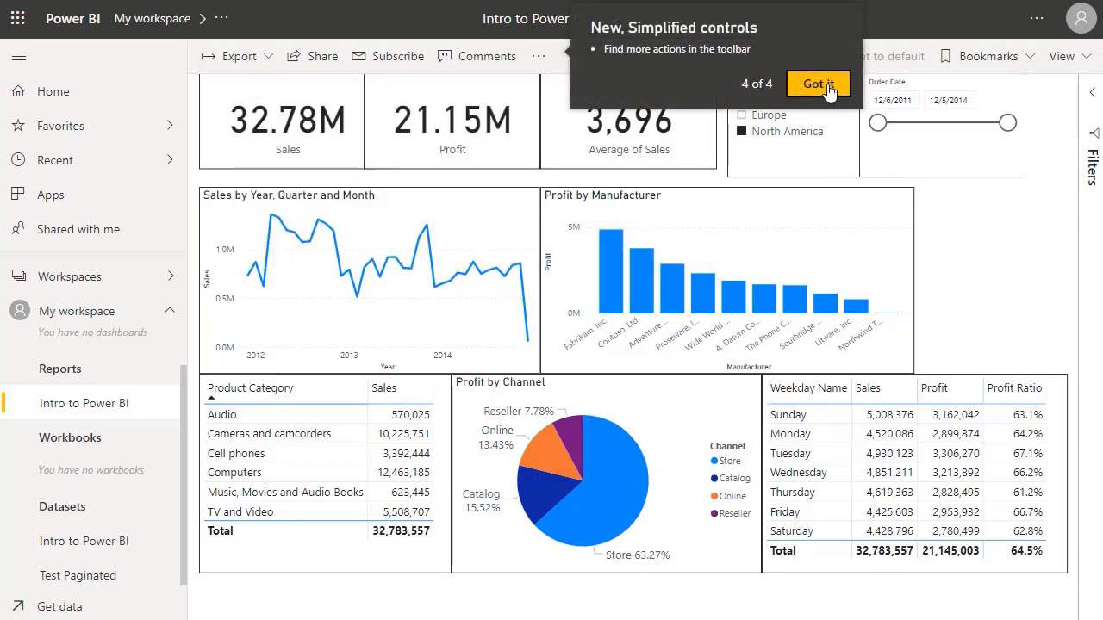
pyautogui.click(823, 85)
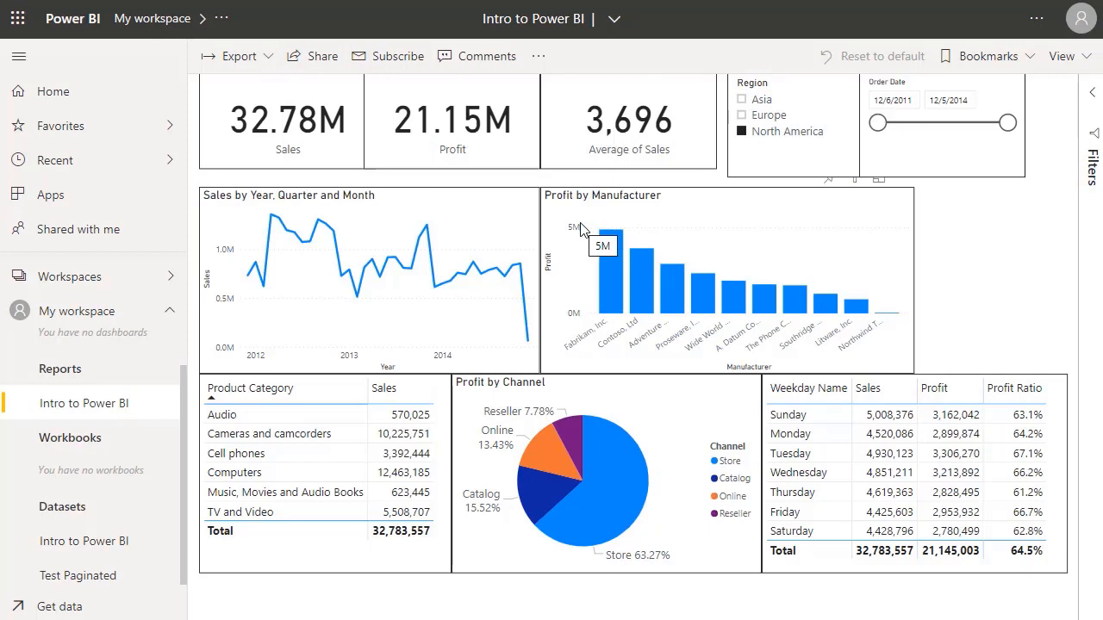
# Step: Filter the published report by region, first Europe and finally Asia
pyautogui.click(751, 117)
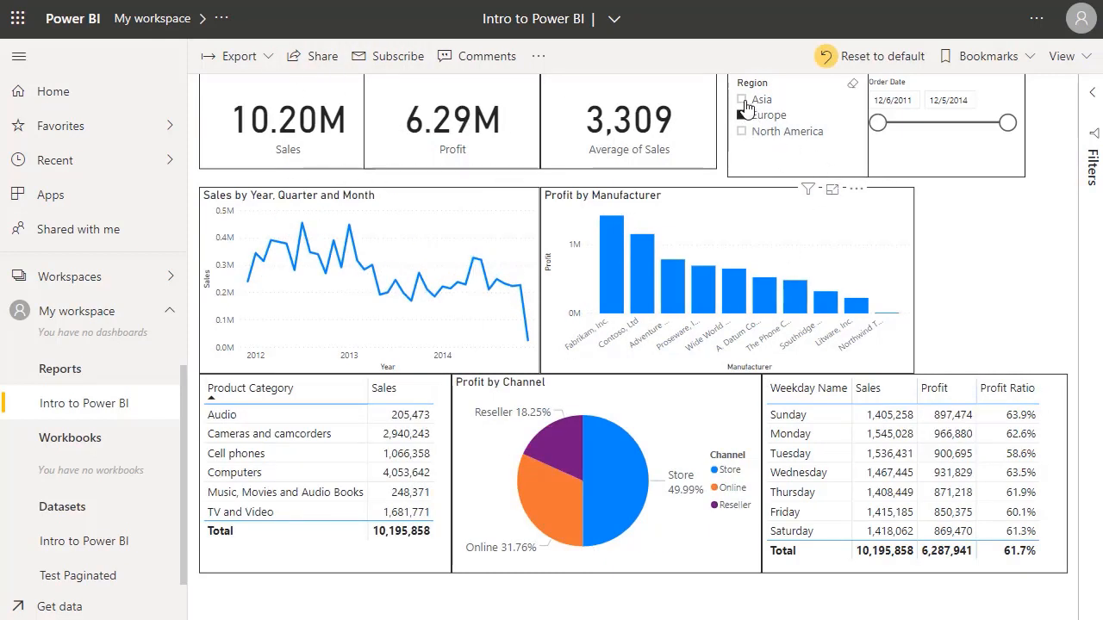
pyautogui.click(742, 100)
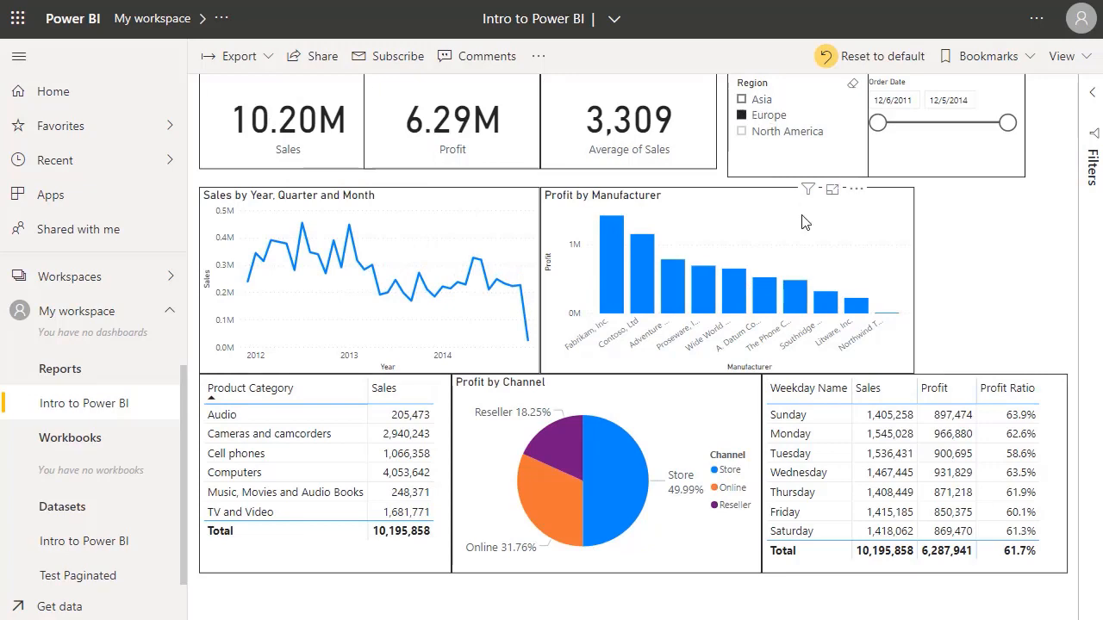
# Step: Examine cross-filtering from the Fabrikam and Adventure bars in Profit by Manufacturer and from the Cell phones category row, clearing the selections
pyautogui.click(622, 279)
pyautogui.click(670, 305)
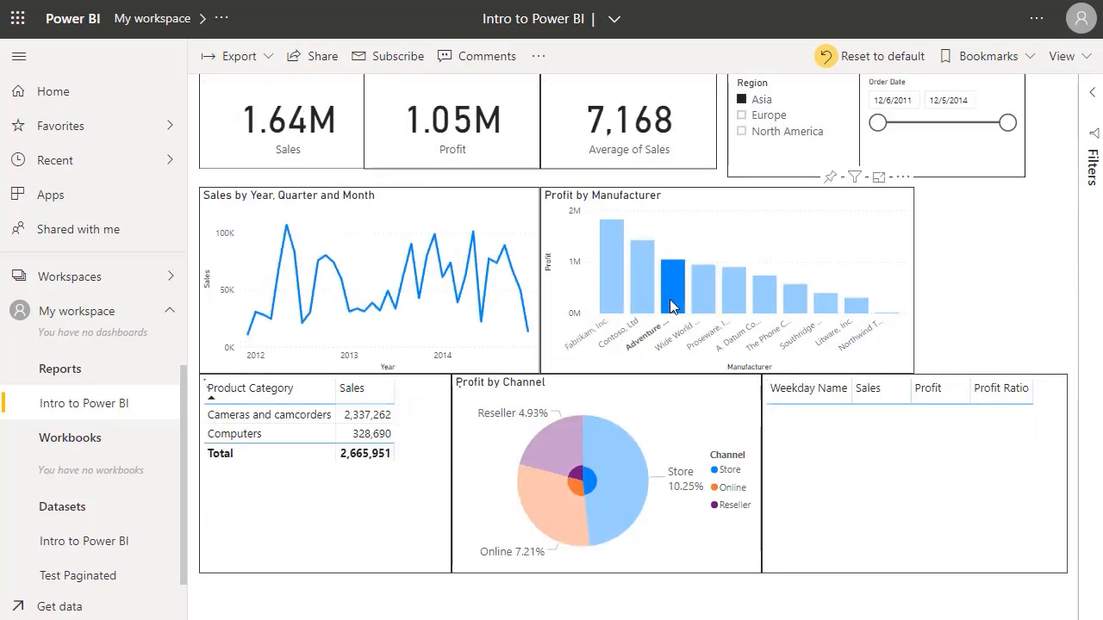
pyautogui.click(801, 238)
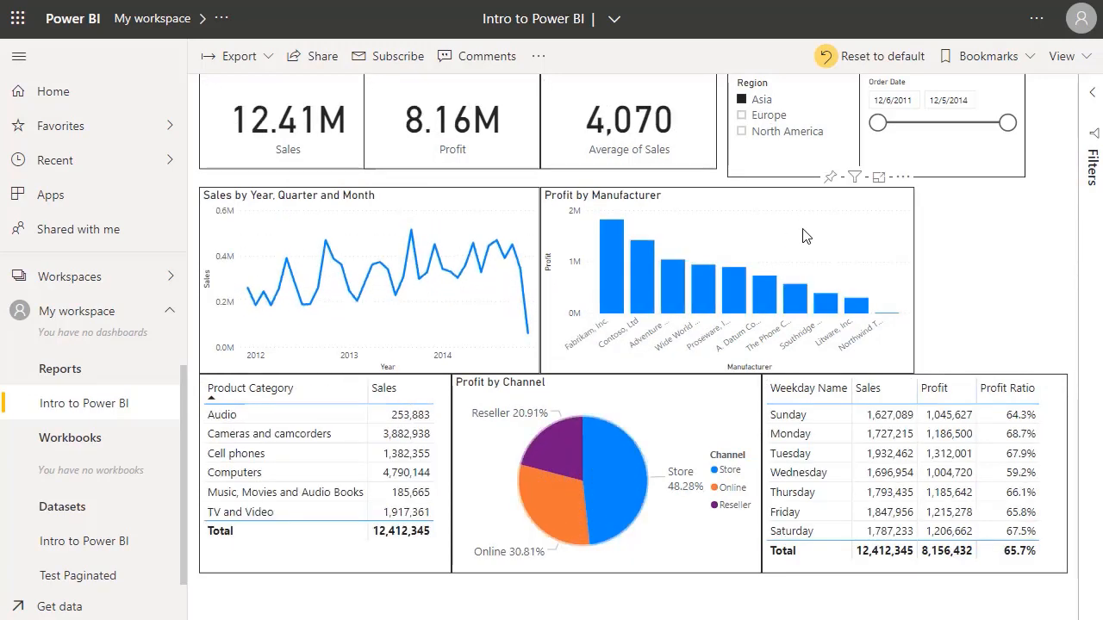
pyautogui.click(303, 453)
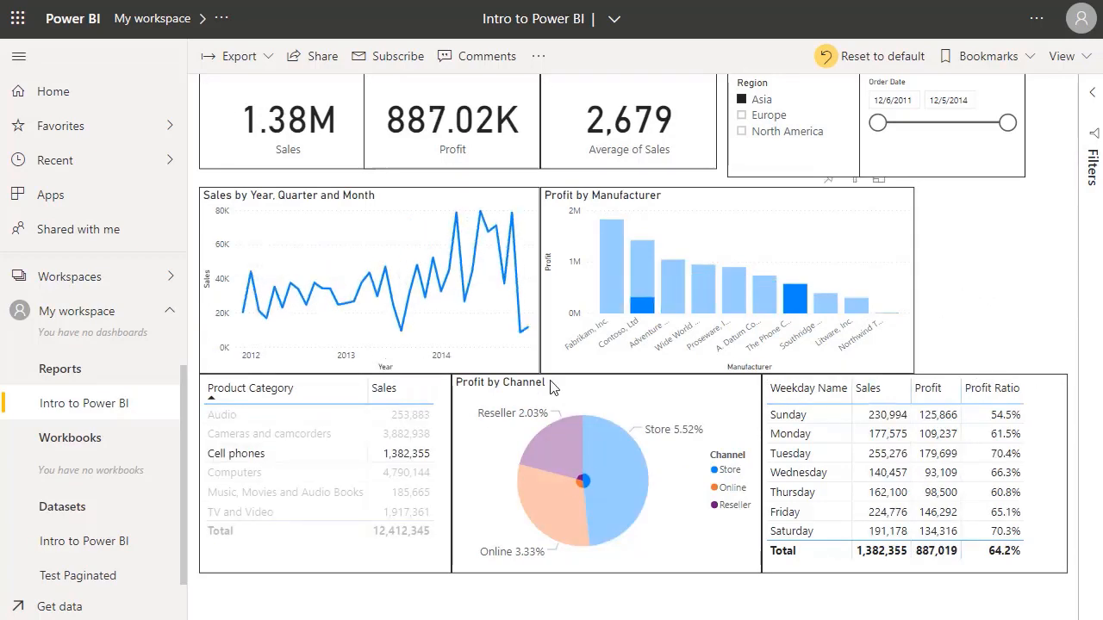
pyautogui.click(444, 472)
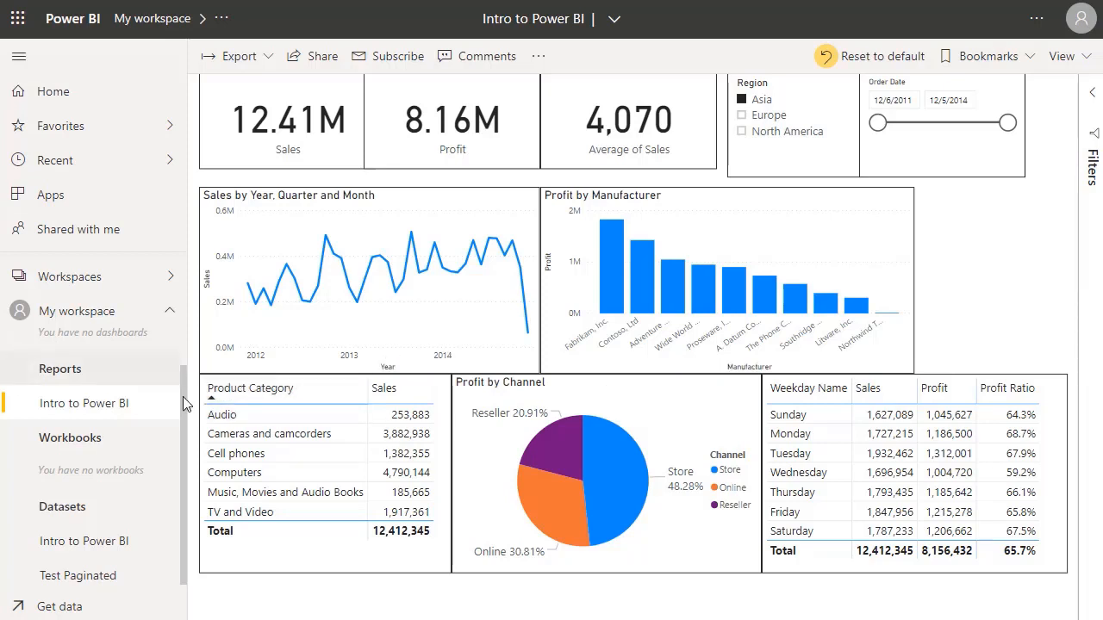
# Step: Pin the Sales card to a new dashboard named Sales Dashboard
pyautogui.moveTo(181, 394); pyautogui.dragTo(185, 356)
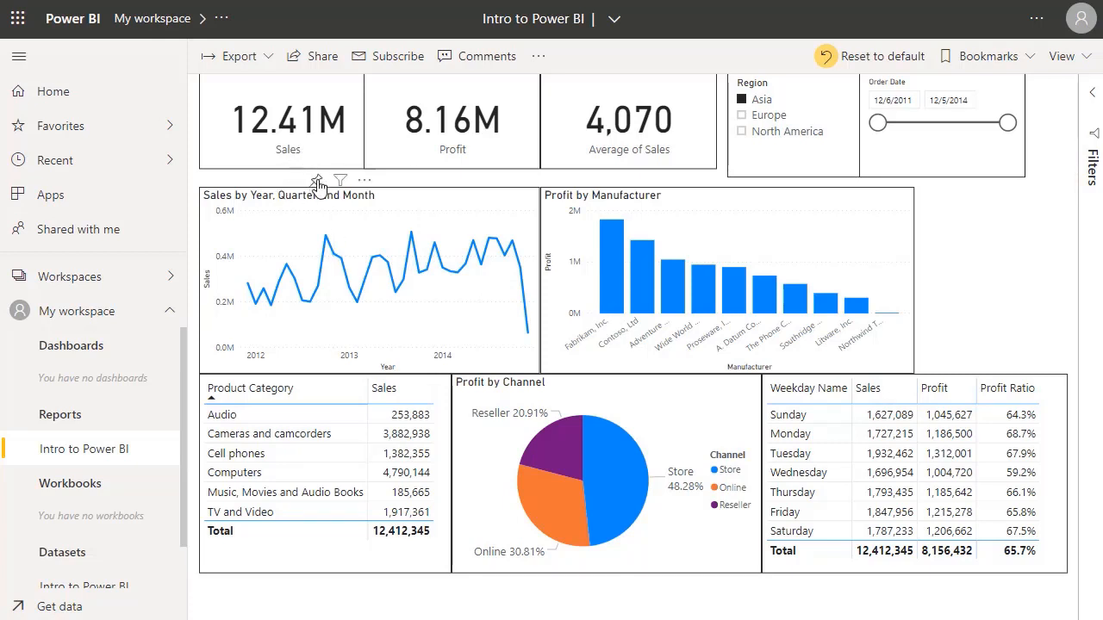
pyautogui.click(318, 182)
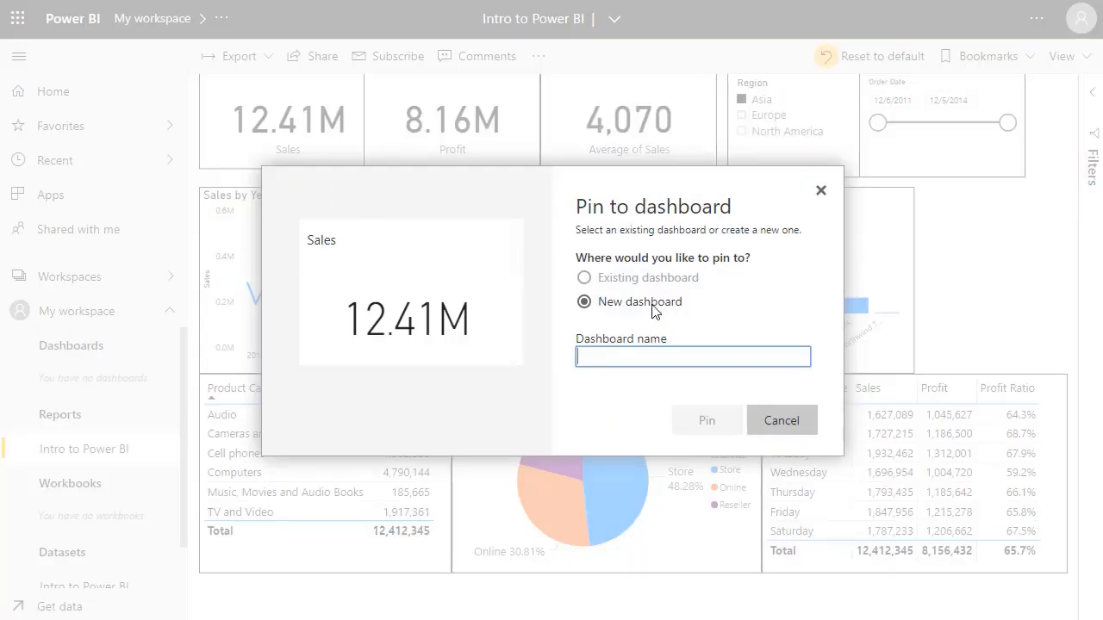
pyautogui.write('Sales Dashboard')
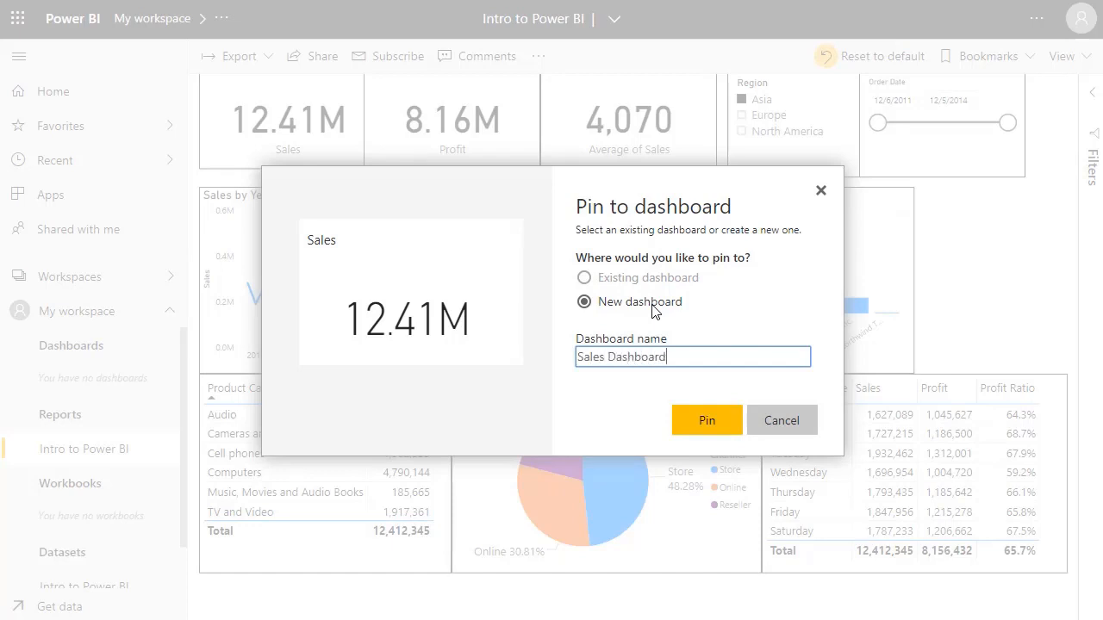
pyautogui.click(709, 420)
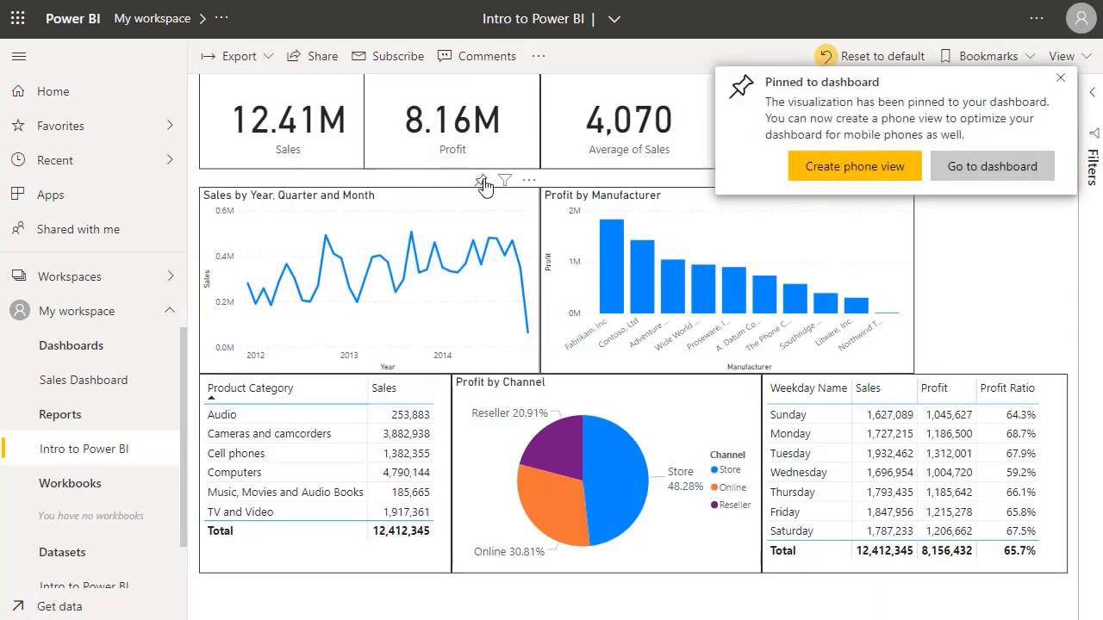
# Step: Pin the Profit card and the Sales by Year, Quarter and Month line chart to the existing Sales Dashboard
pyautogui.click(485, 183)
pyautogui.click(705, 421)
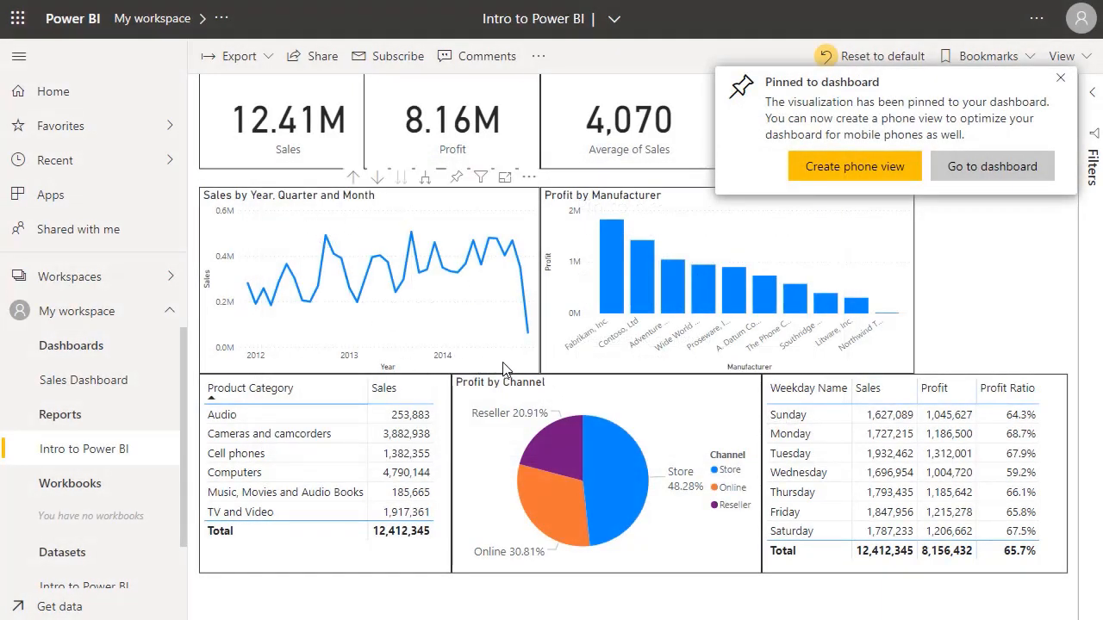
pyautogui.click(456, 177)
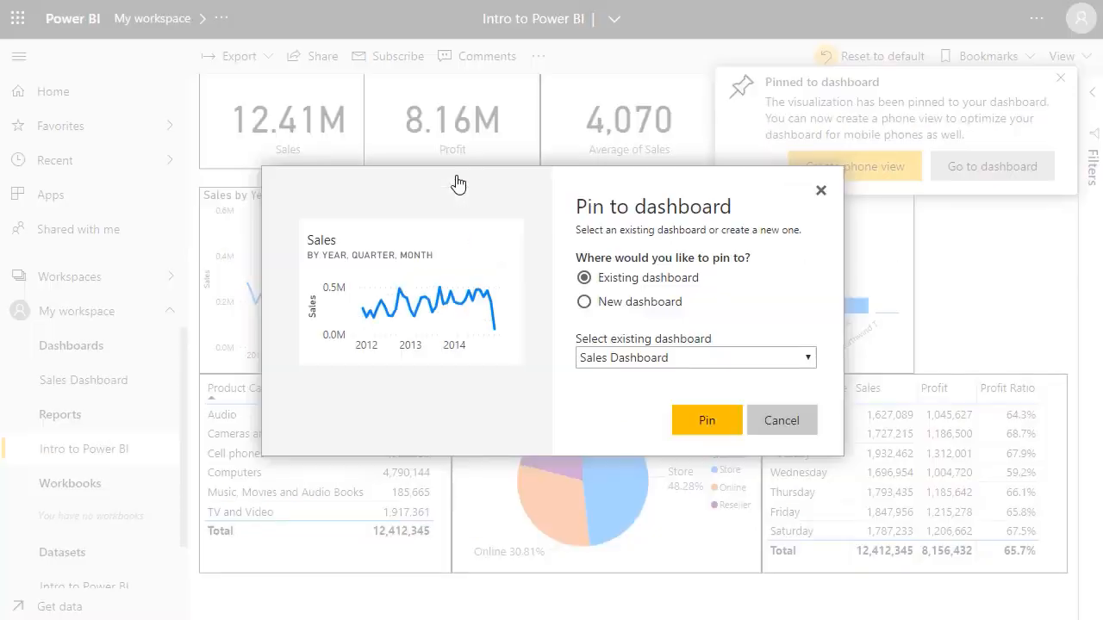
pyautogui.click(706, 422)
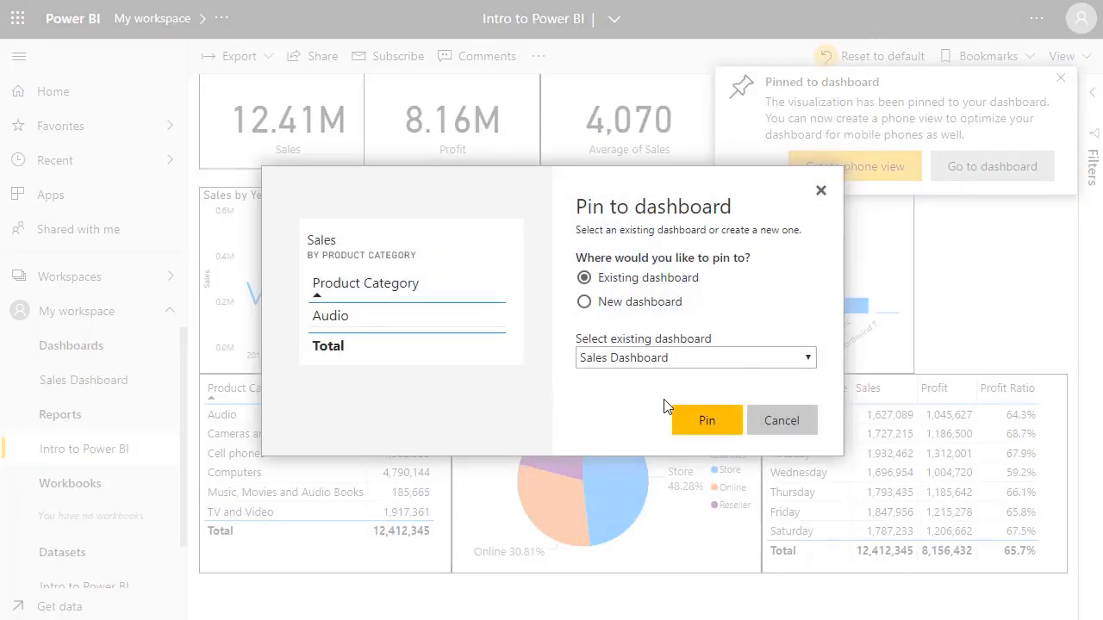
# Step: Pin the Product Category sales table and the Profit by Channel pie chart to Sales Dashboard, and dismiss the pinning notification
pyautogui.click(707, 421)
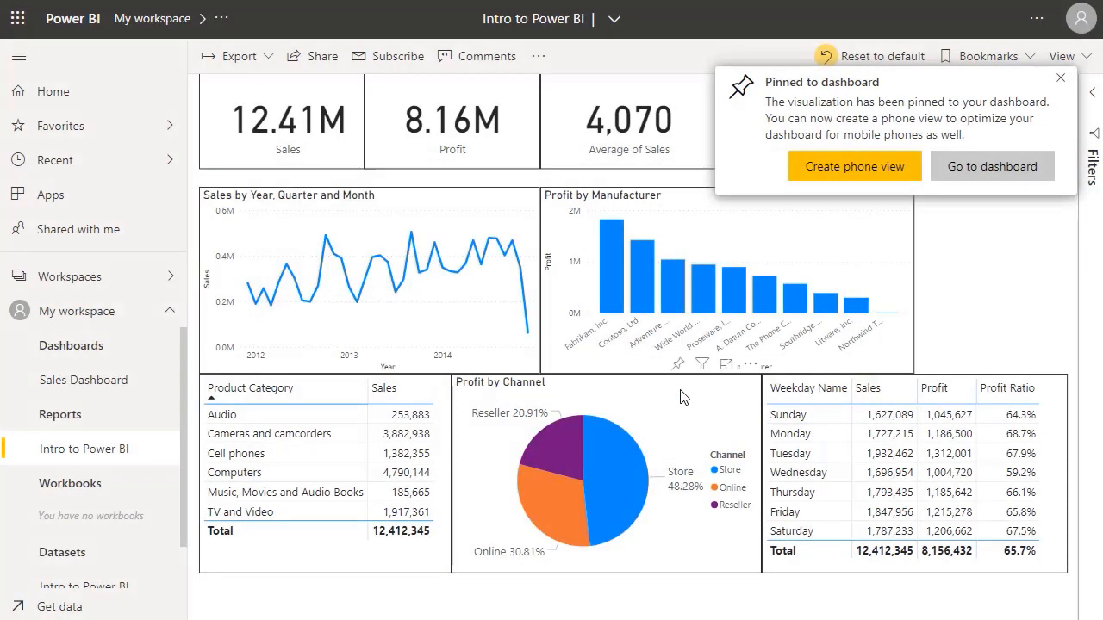
pyautogui.click(678, 364)
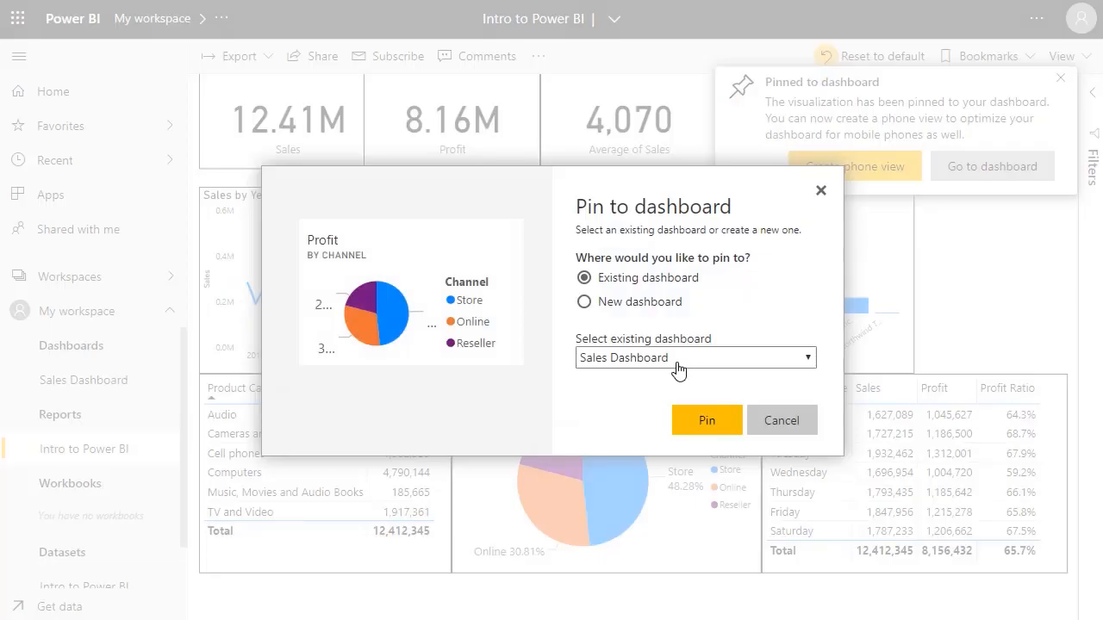
pyautogui.click(707, 422)
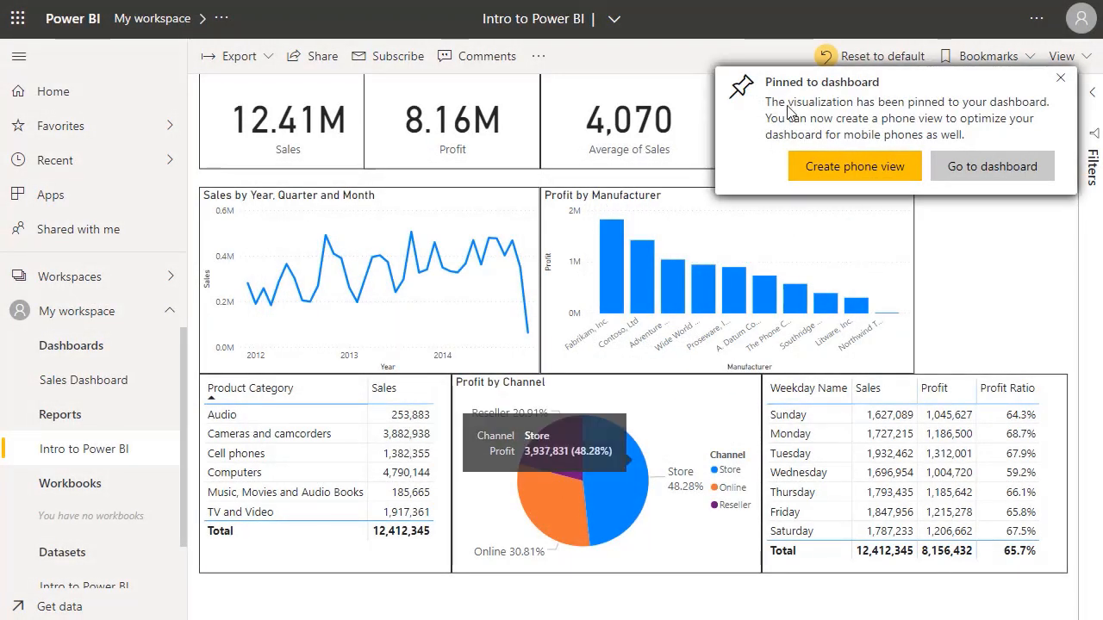
pyautogui.click(1061, 78)
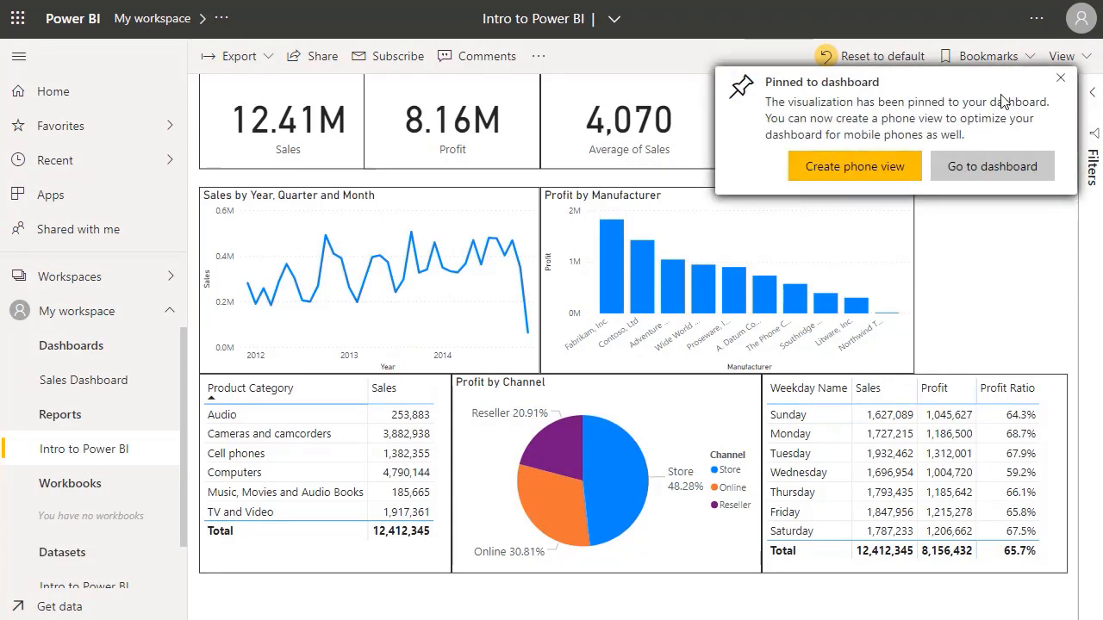
pyautogui.click(1065, 88)
pyautogui.click(1063, 86)
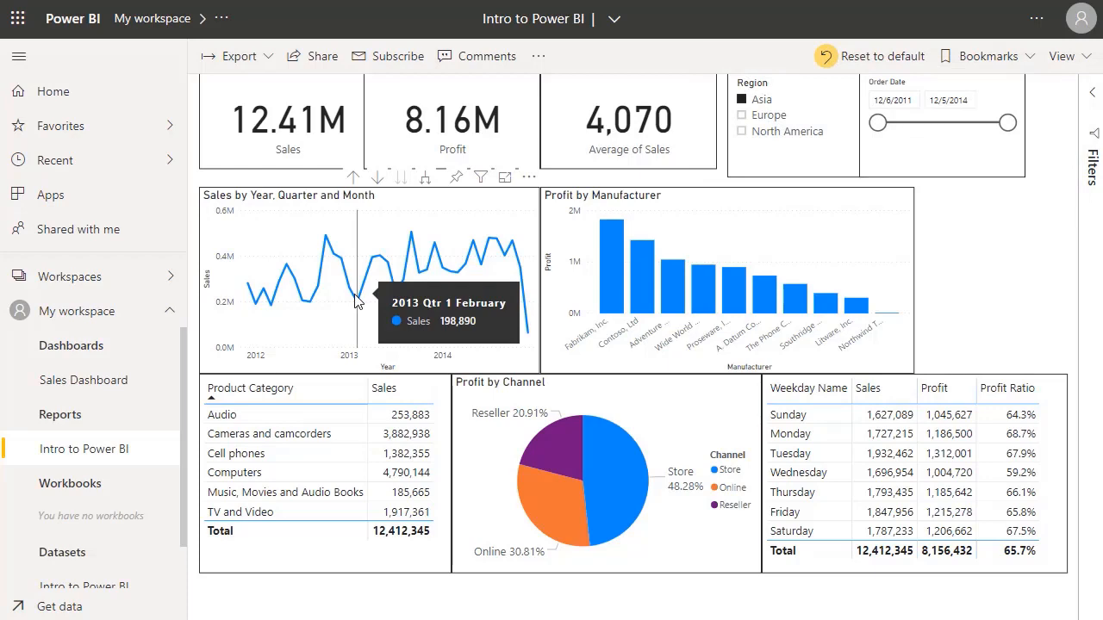
# Step: Open Sales Dashboard and look over its pinned tiles and additional dashboard options
pyautogui.click(96, 386)
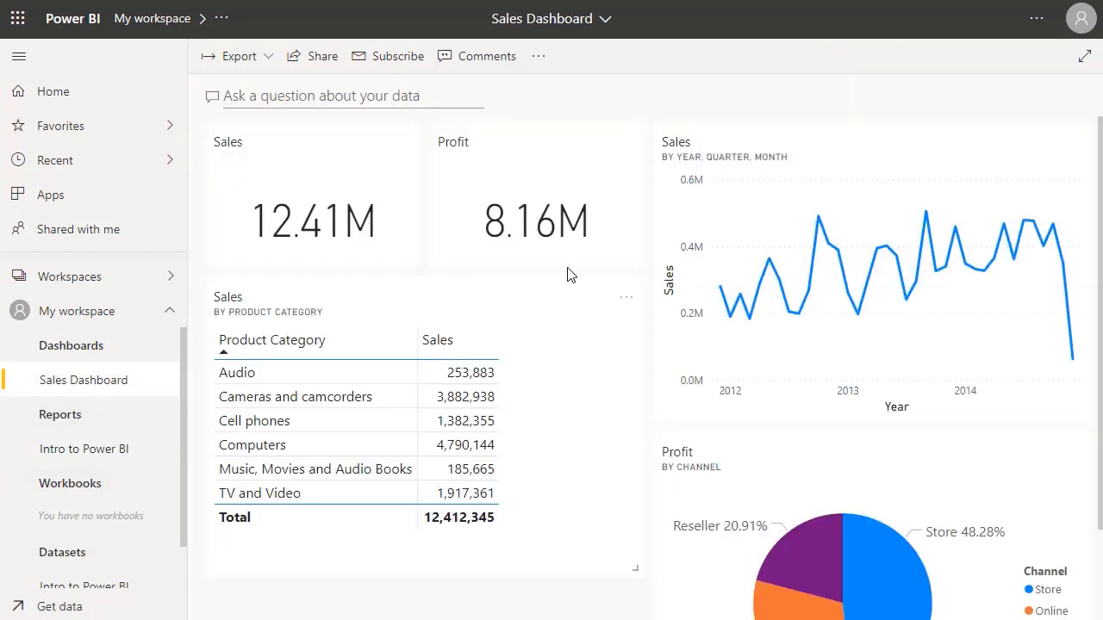
pyautogui.scroll(-1, 495, 461)
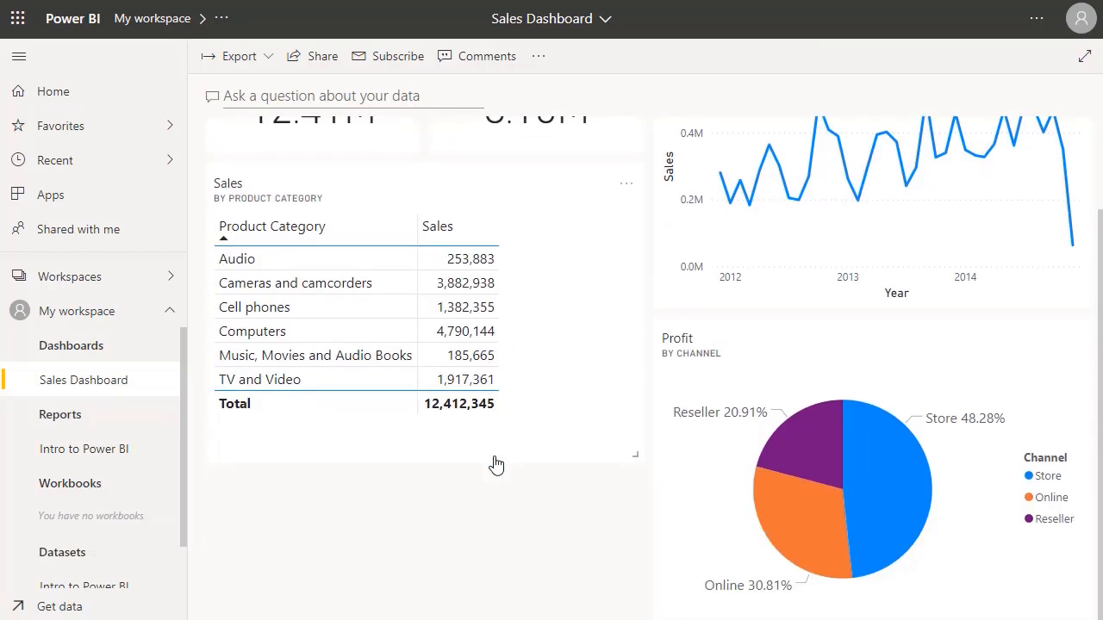
pyautogui.scroll(1, 495, 465)
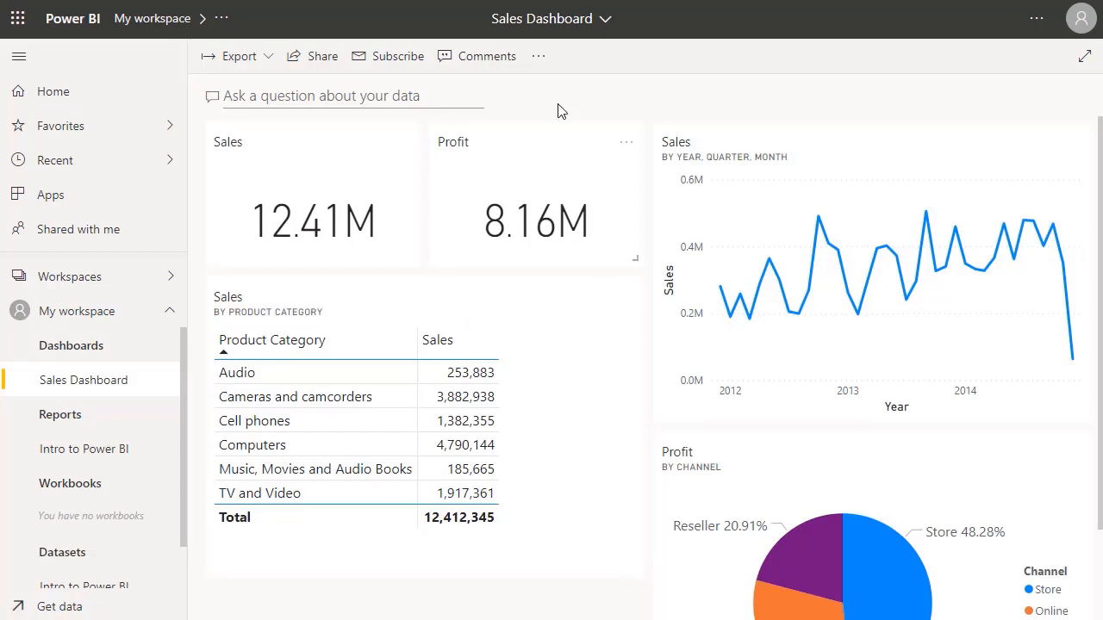
pyautogui.click(538, 57)
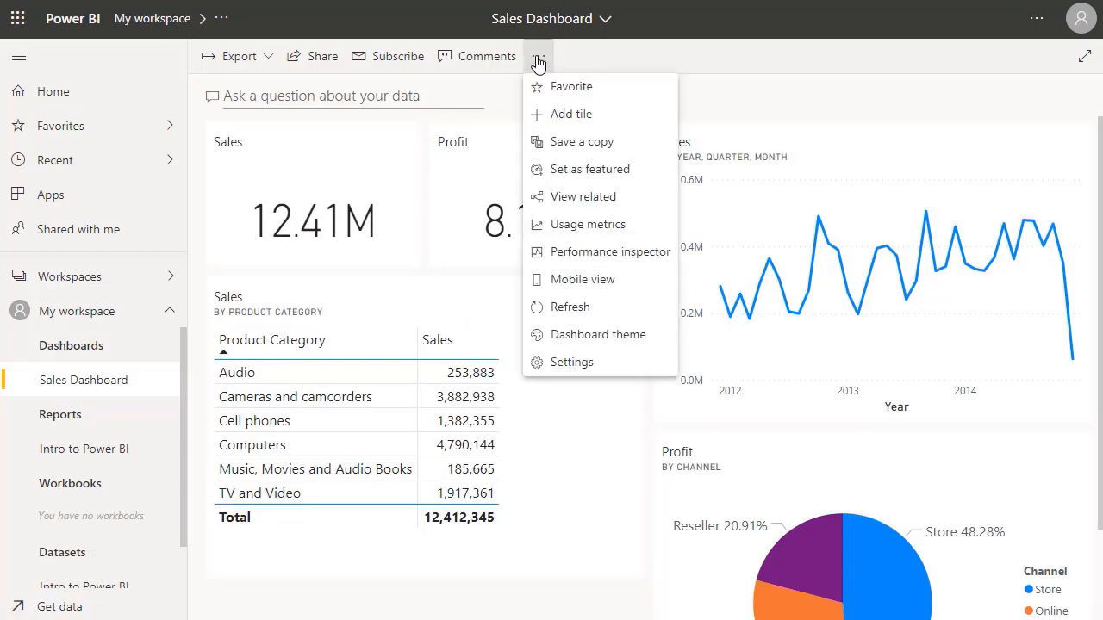
pyautogui.click(691, 48)
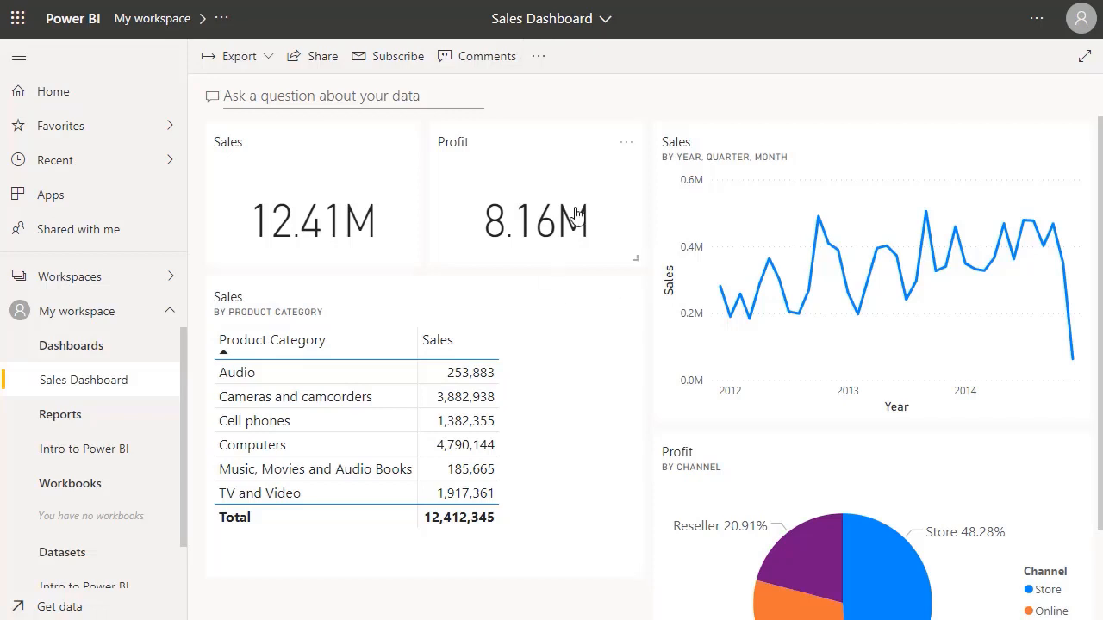
# Step: Open the dashboard's mobile view and unpin the Sales and Profit card tiles from the phone layout
pyautogui.click(538, 62)
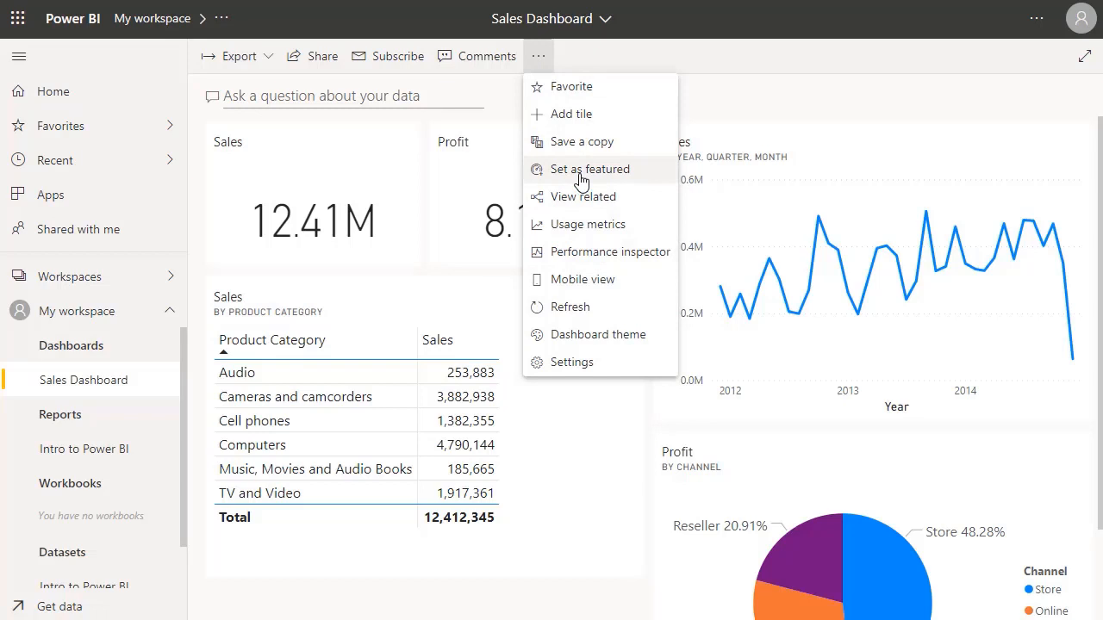
pyautogui.click(603, 282)
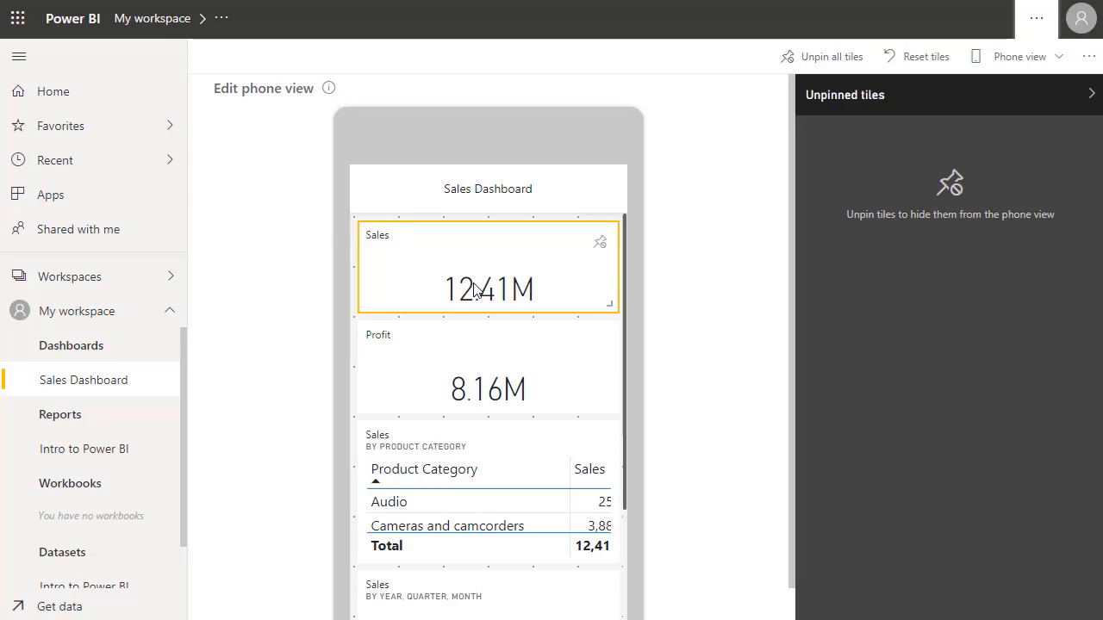
pyautogui.click(599, 241)
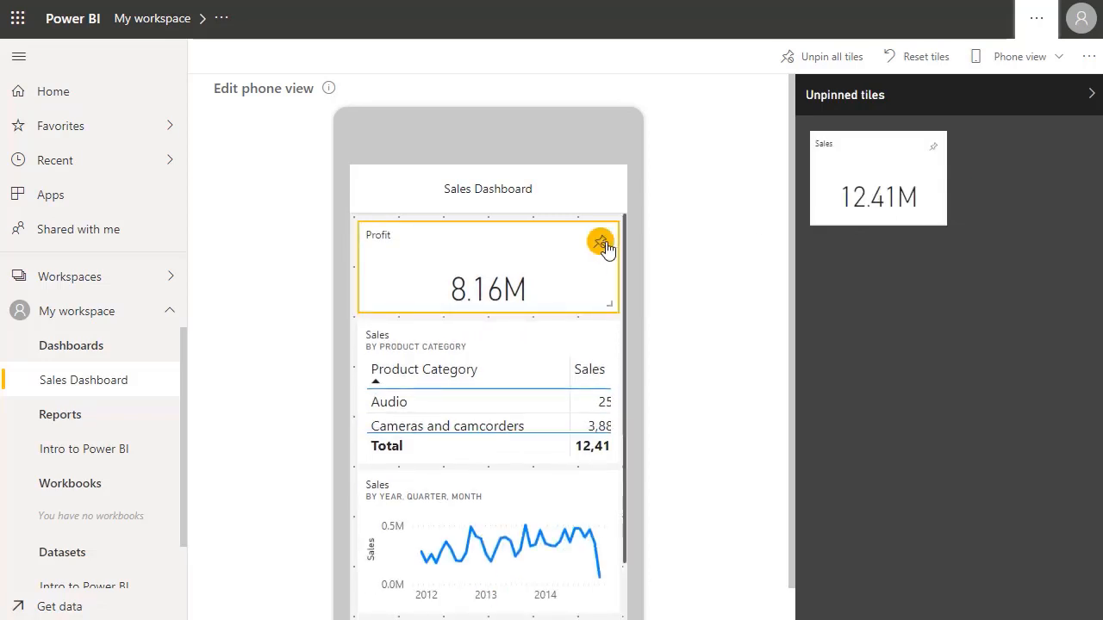
pyautogui.click(600, 244)
# Step: Pin the Sales card back to the phone layout and move the Sales line chart below the Profit by Channel pie chart
pyautogui.scroll(-1, 500, 328)
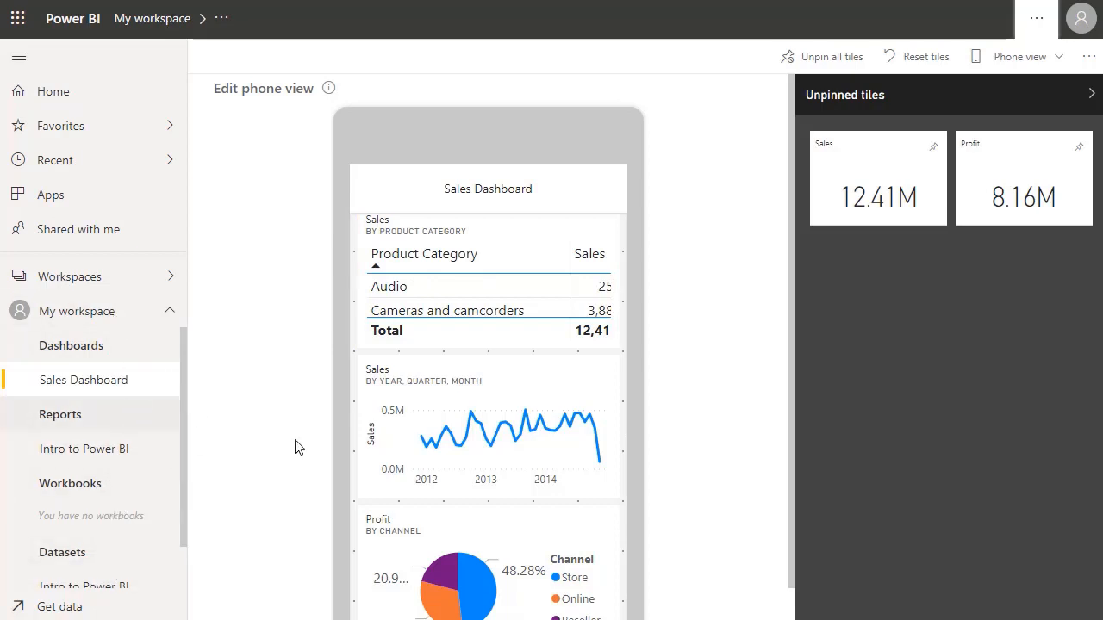
pyautogui.click(932, 146)
pyautogui.scroll(3, 561, 498)
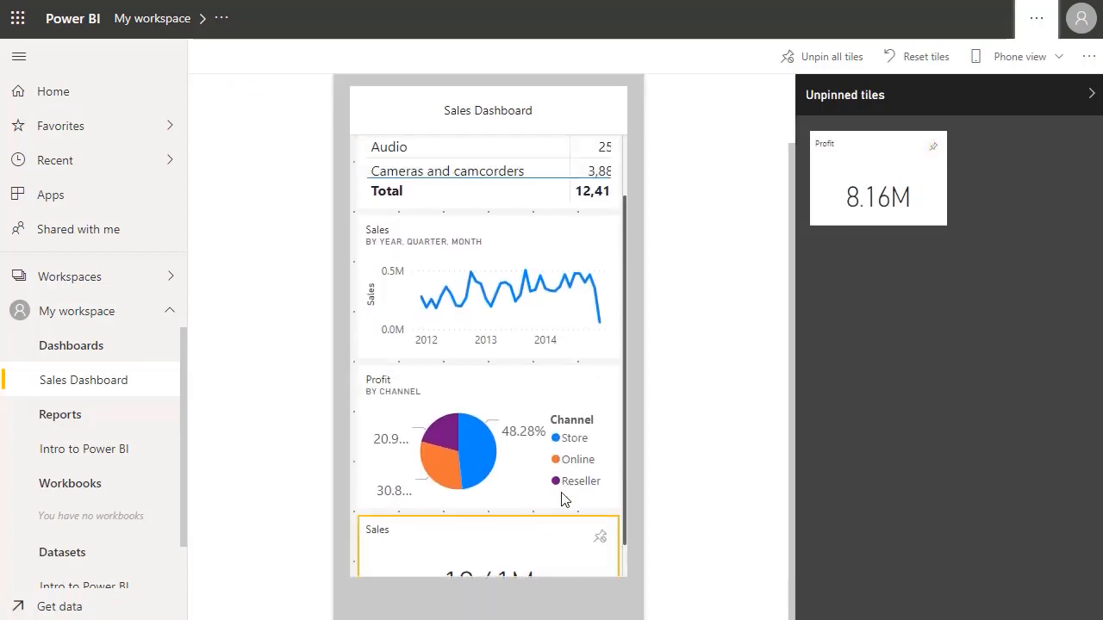
pyautogui.moveTo(535, 387); pyautogui.dragTo(547, 448)
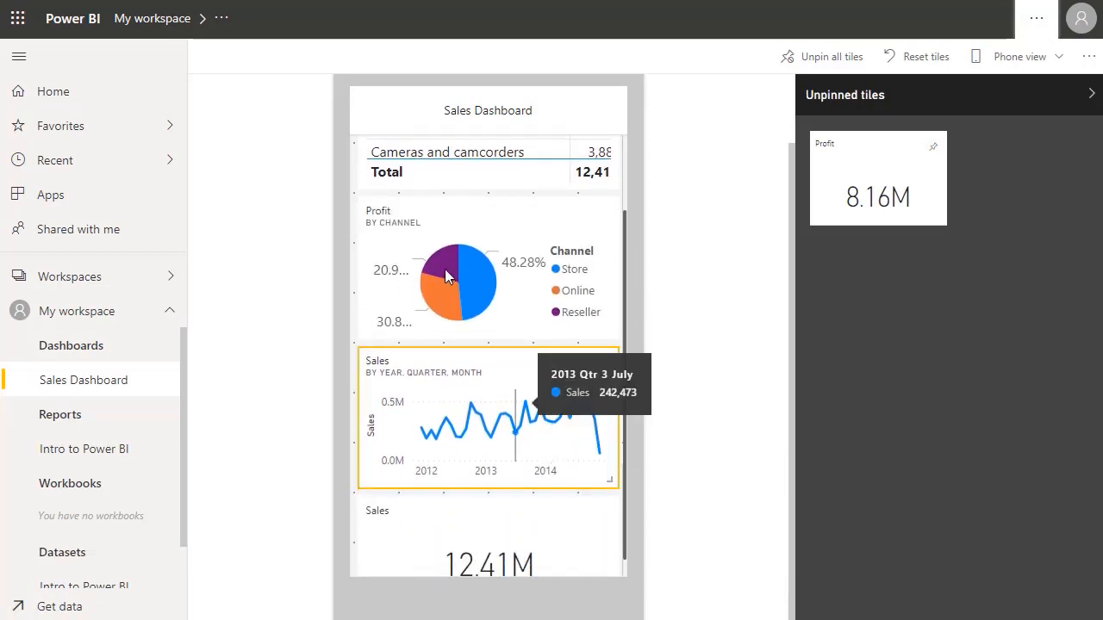
pyautogui.scroll(1, 472, 201)
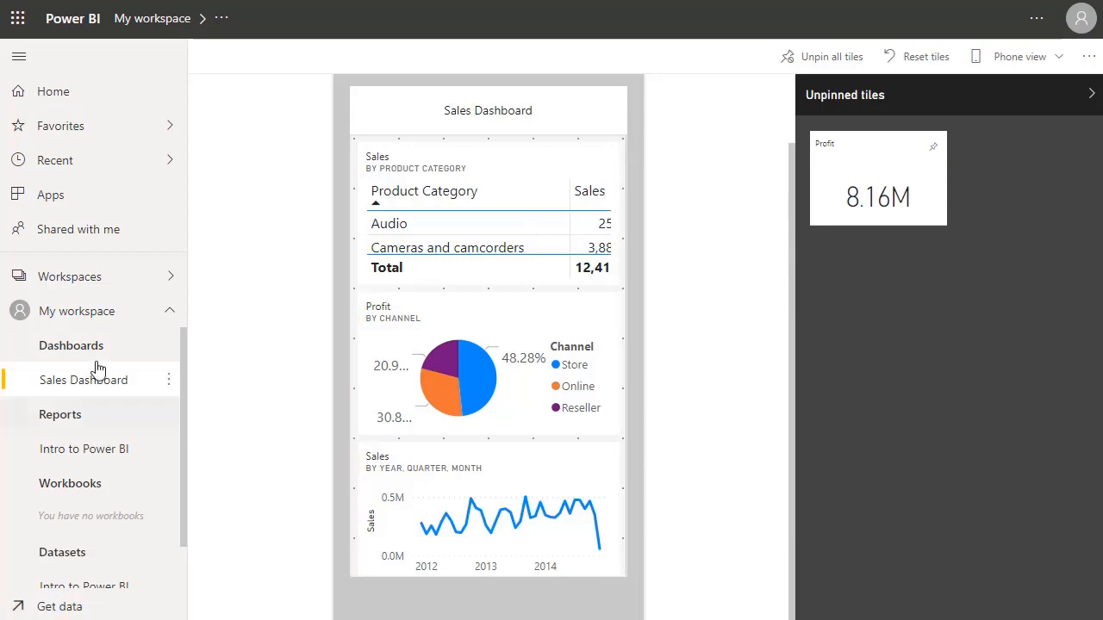
# Step: Return to Sales Dashboard and ask the Q&A question "what was sales in Italy"
pyautogui.click(35, 385)
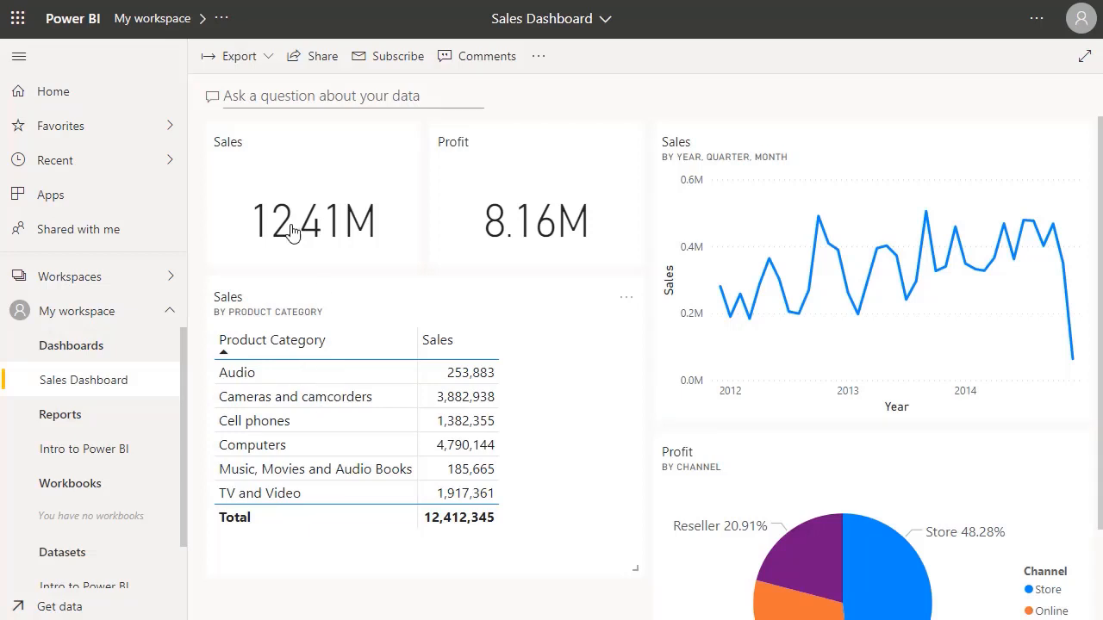
pyautogui.click(259, 99)
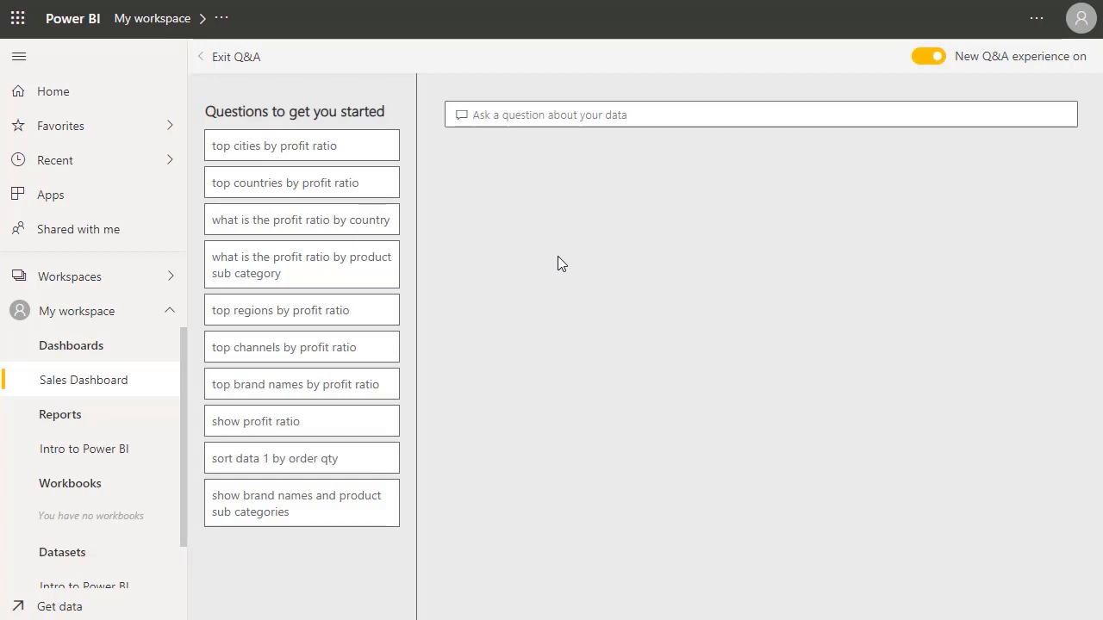
pyautogui.write('wha')
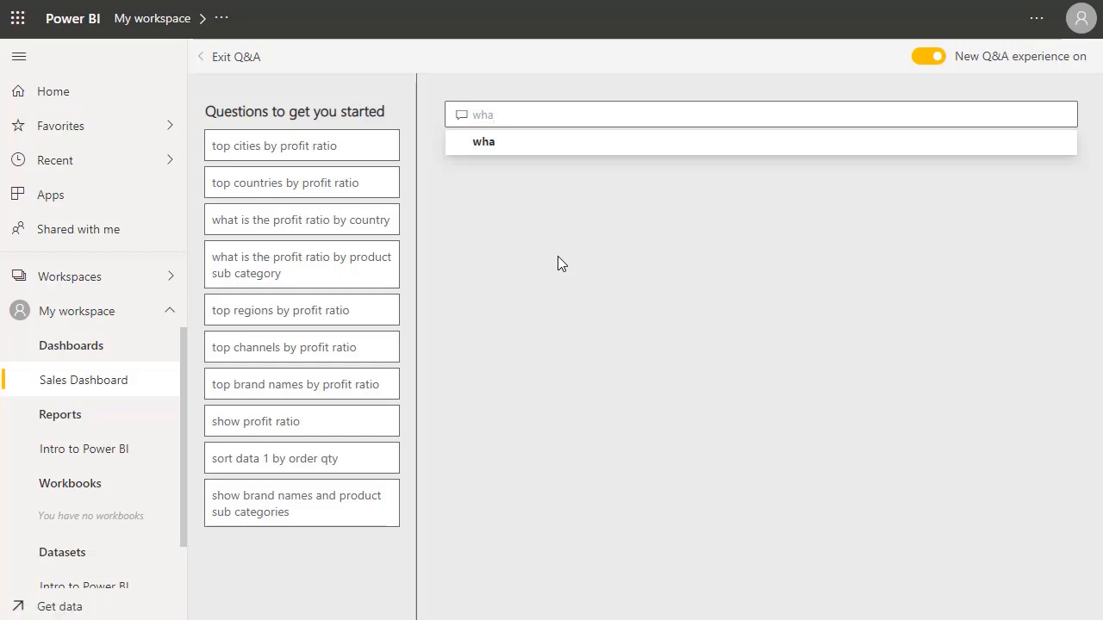
pyautogui.write('t was nm')
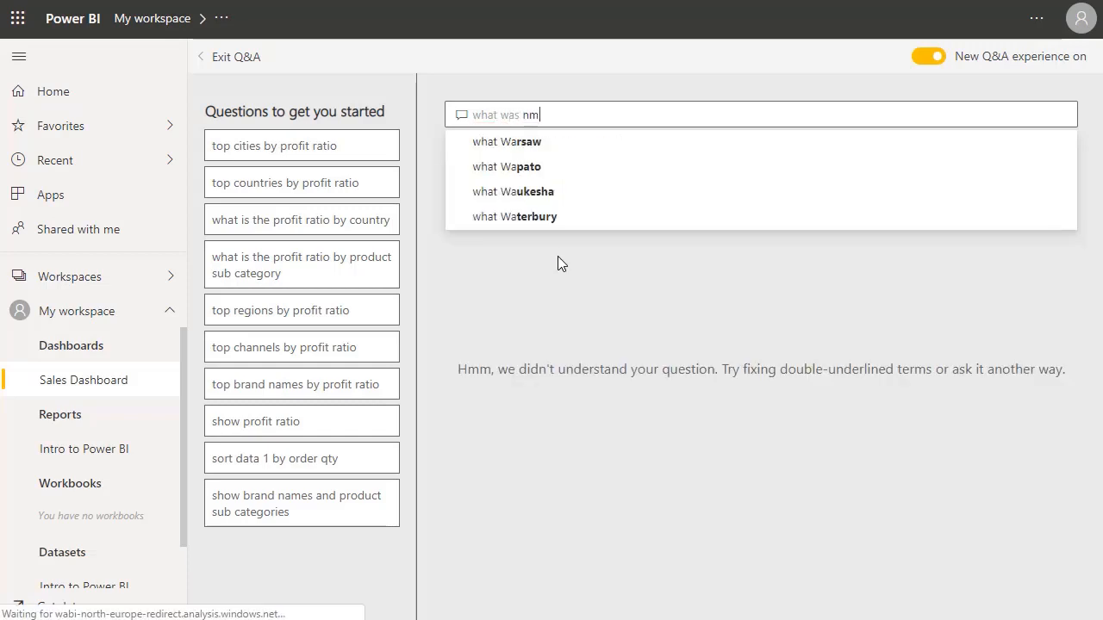
pyautogui.press('BackSpace')
pyautogui.press('BackSpace')
pyautogui.write('sa')
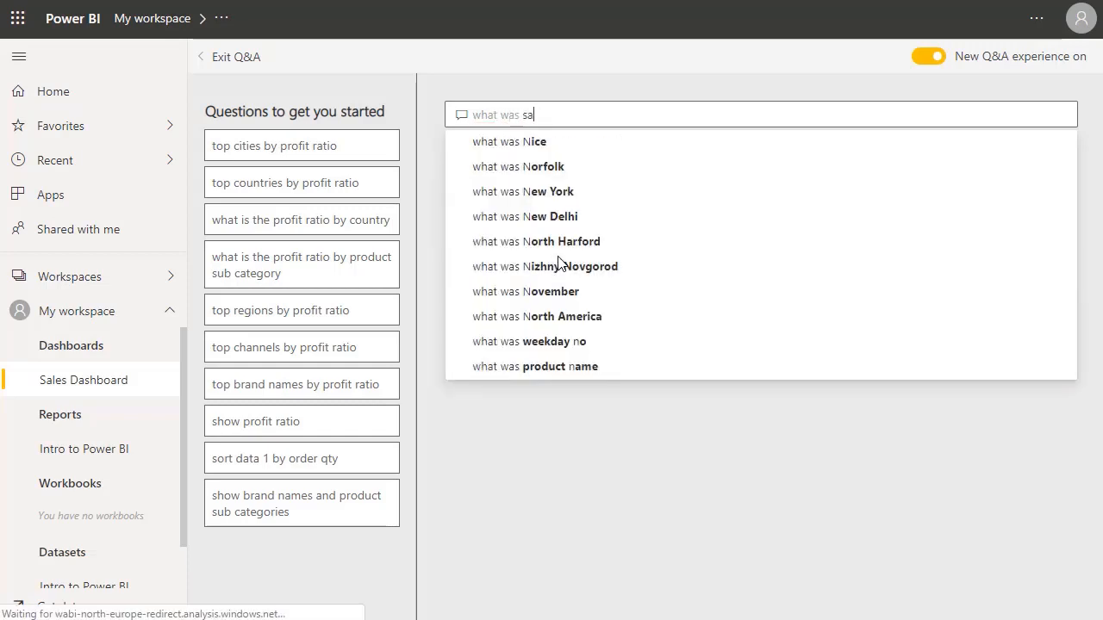
pyautogui.write('les in italy')
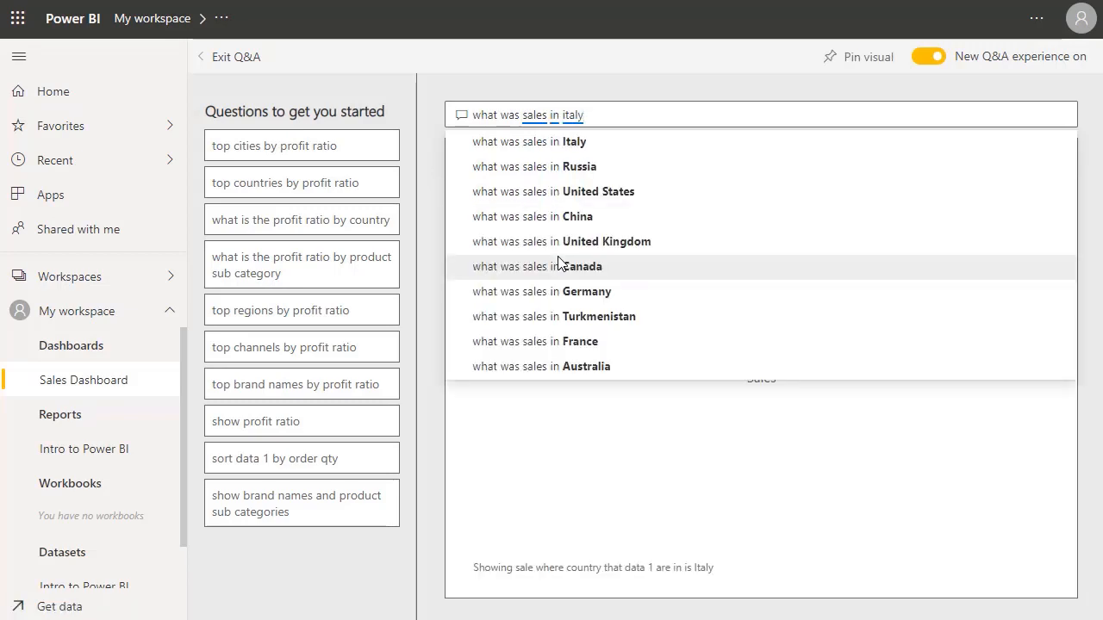
pyautogui.click(566, 145)
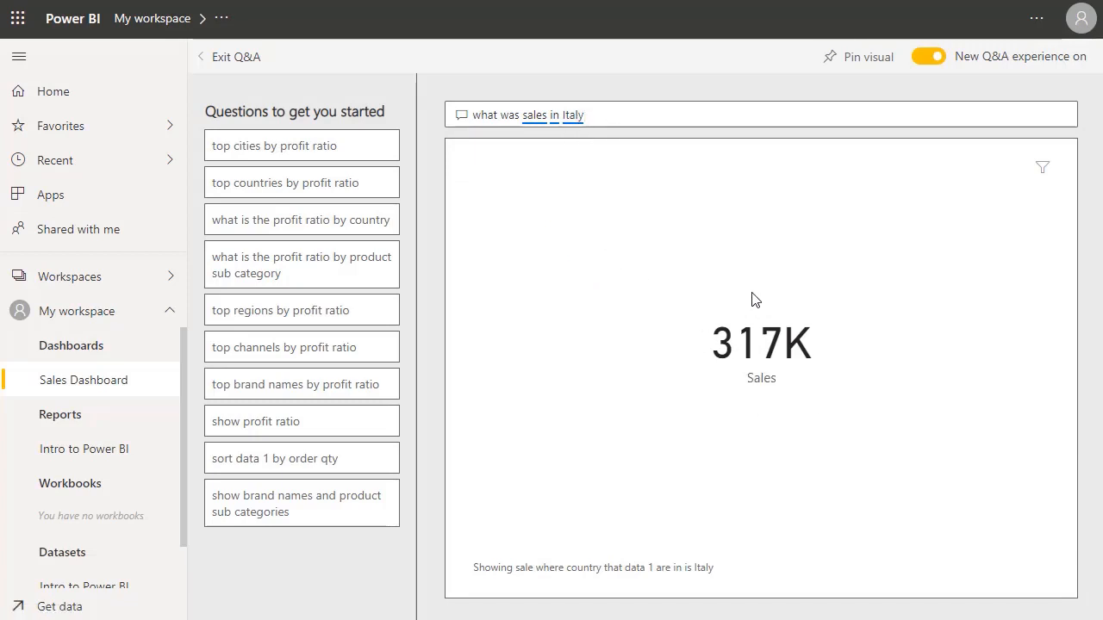
# Step: Extend the Q&A question to "what was sales in Italy by product category as table"
pyautogui.write('by')
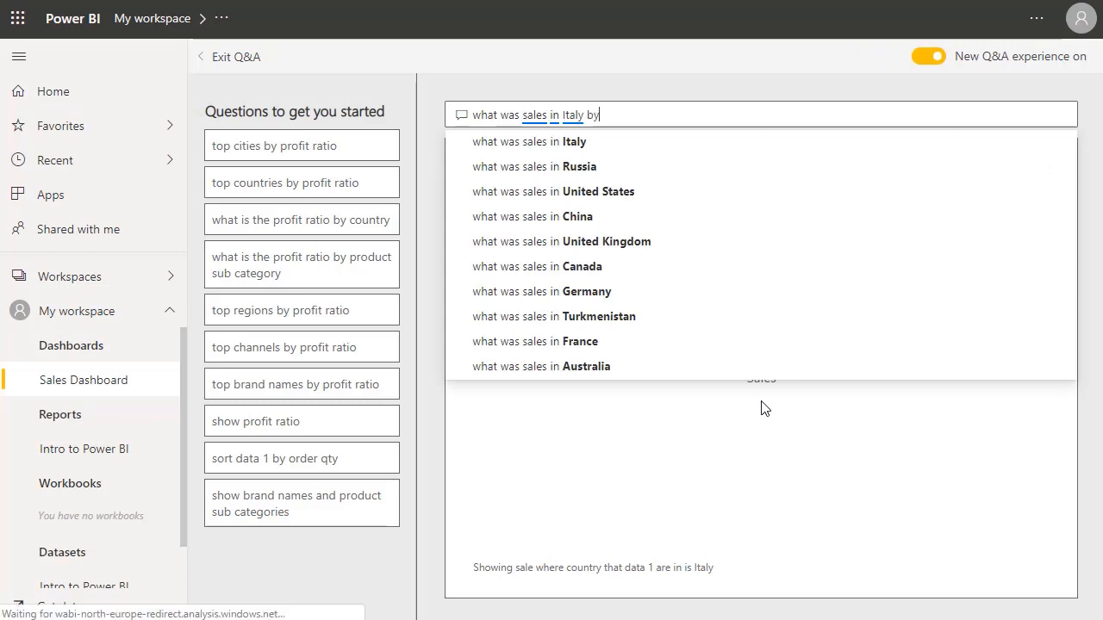
pyautogui.write(' product')
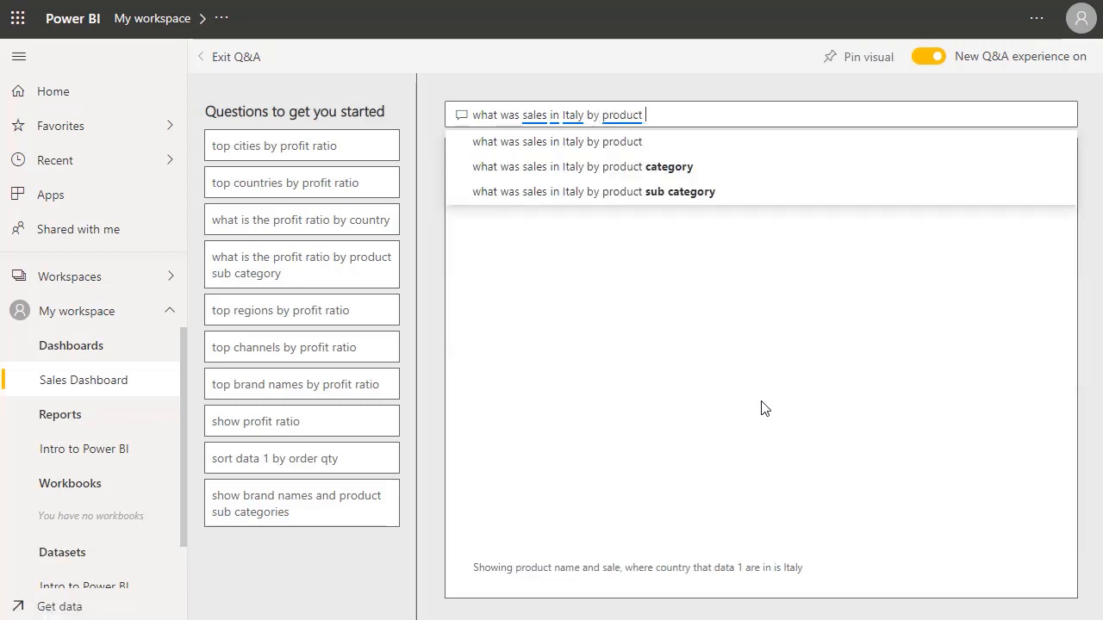
pyautogui.click(671, 176)
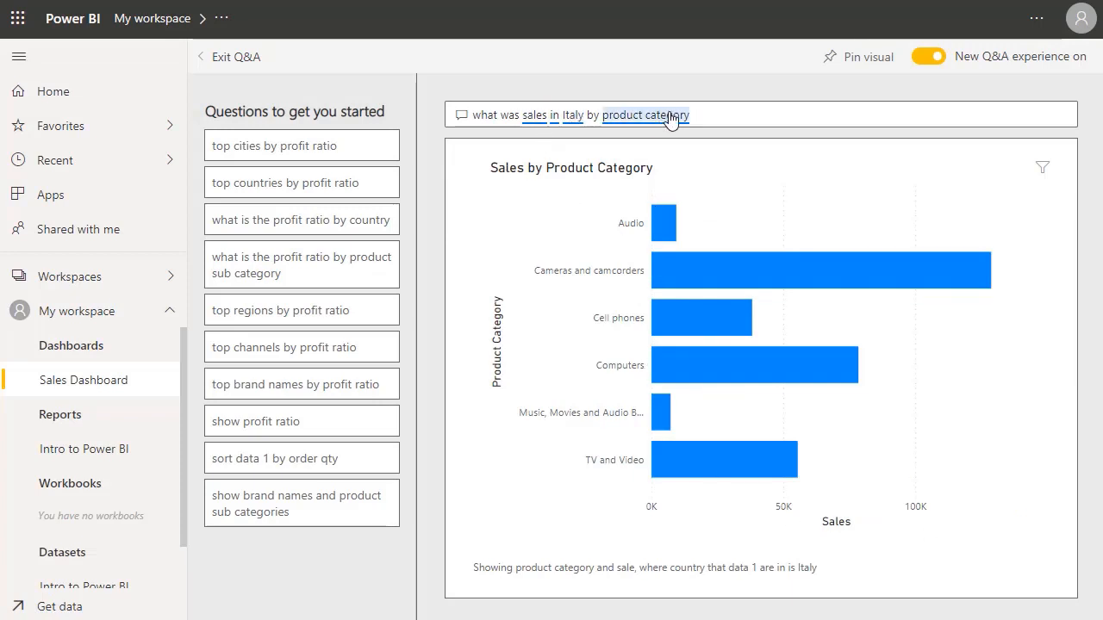
pyautogui.moveTo(696, 261)
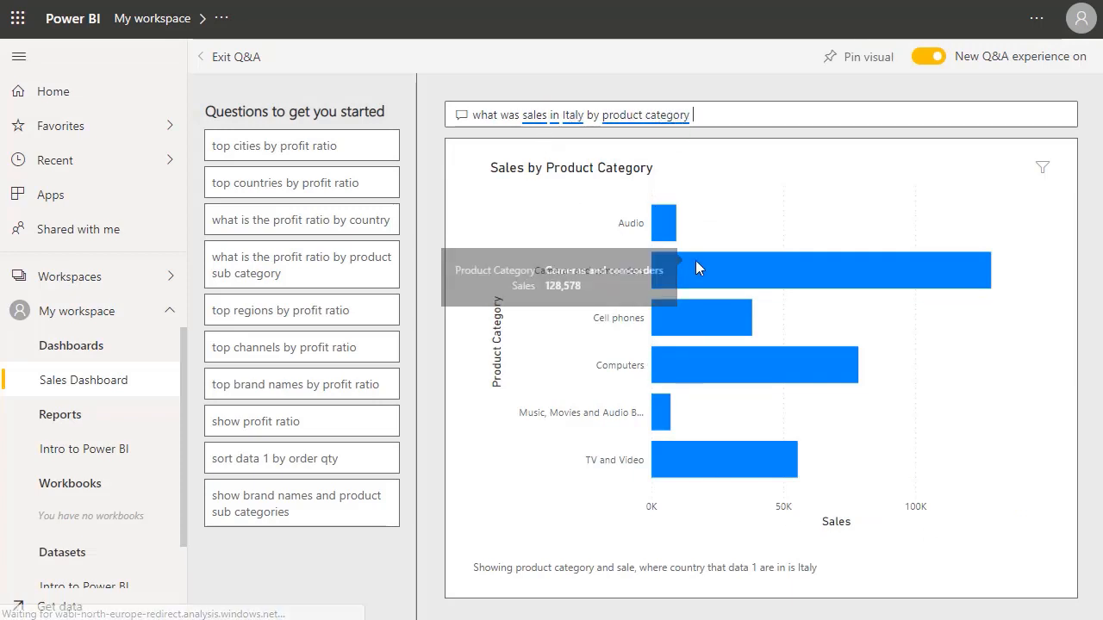
pyautogui.write('as a')
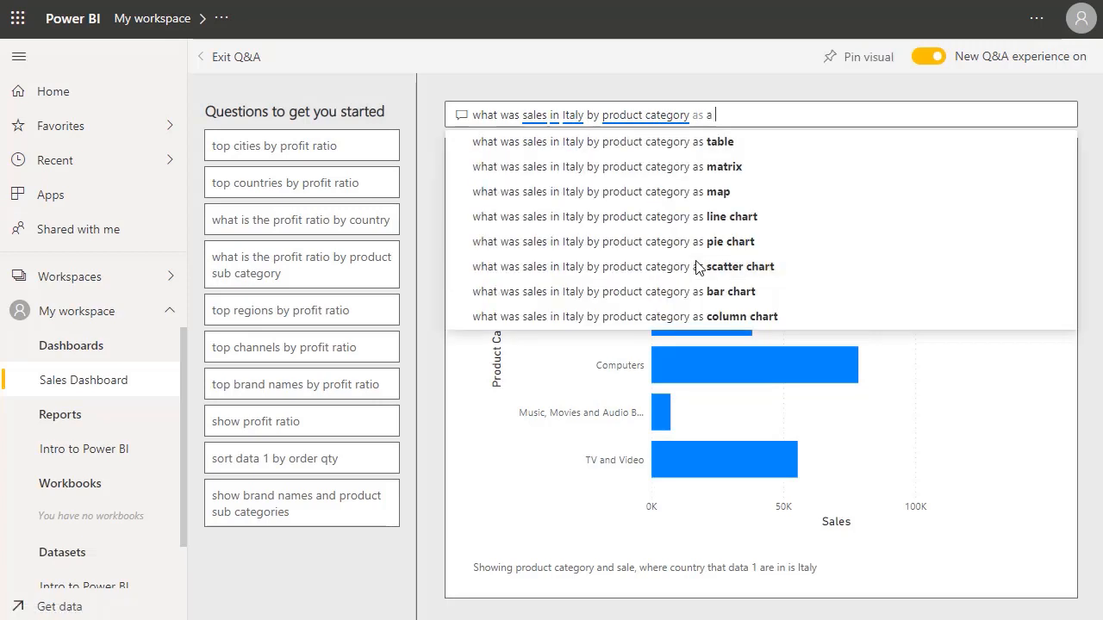
pyautogui.click(737, 143)
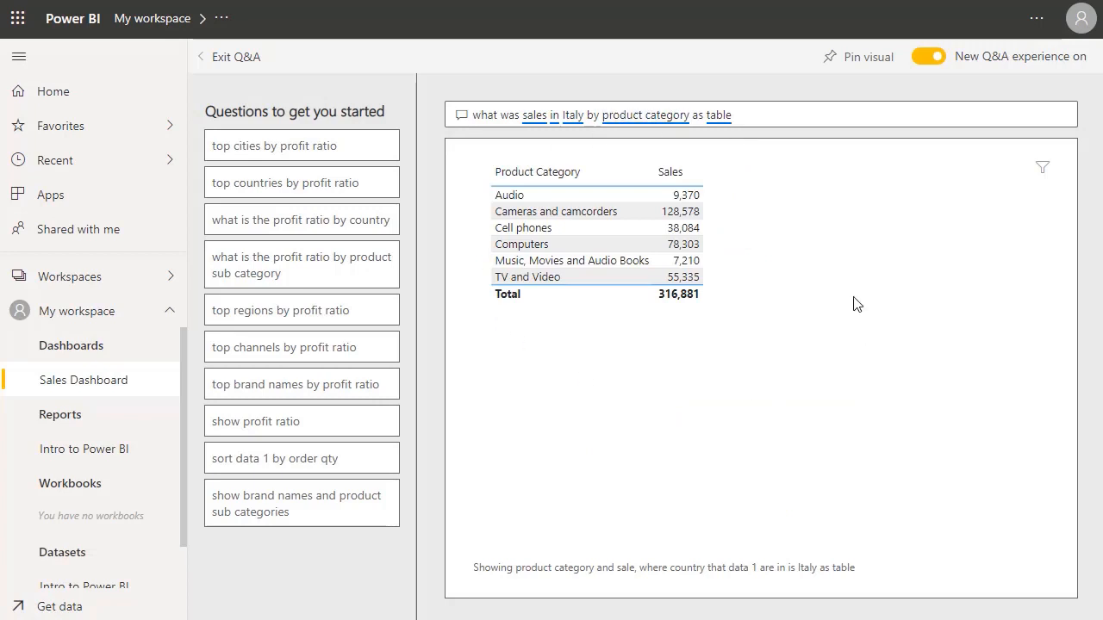